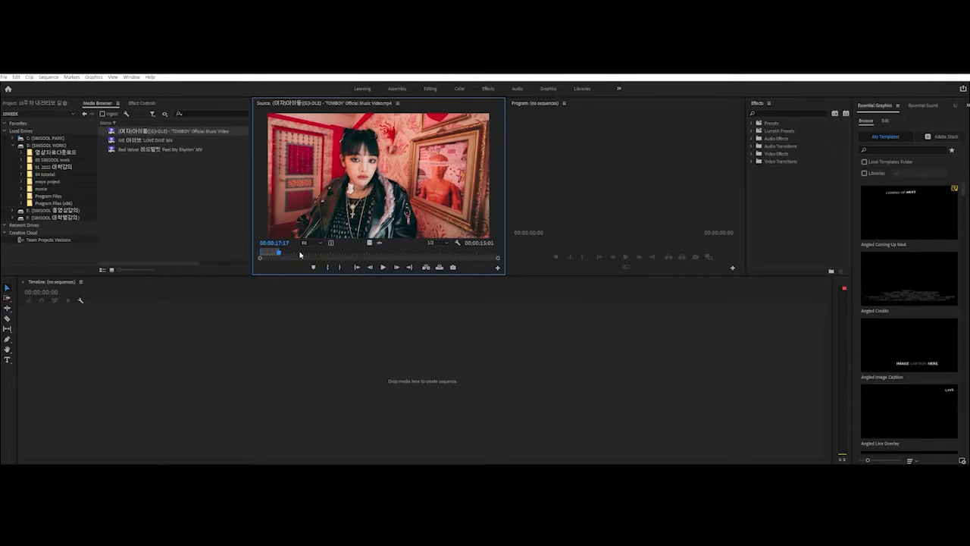
- Create a sequence from the marked range of the TOMBOY music video and turn off source patching for V1 and A1
left_click_drag(257, 341, 256, 340)
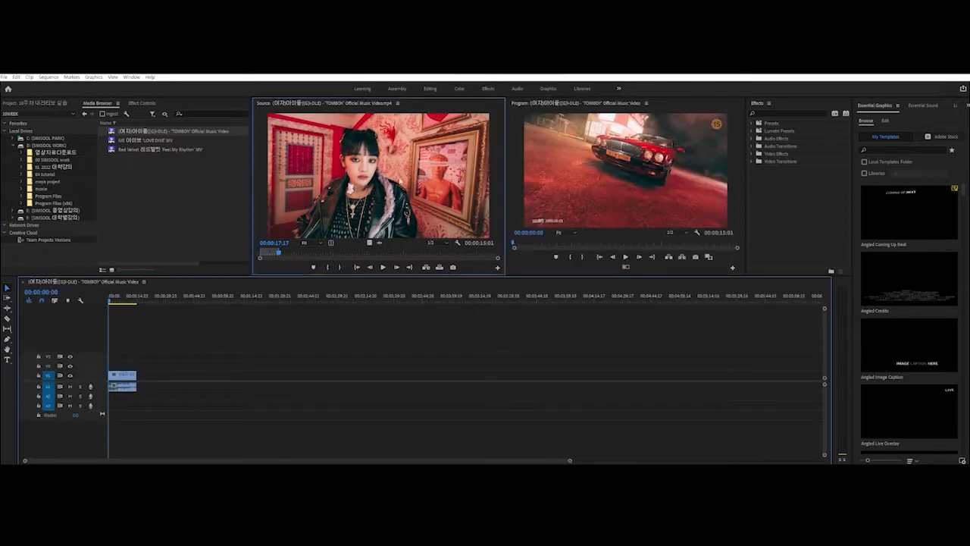
left_click(25, 380)
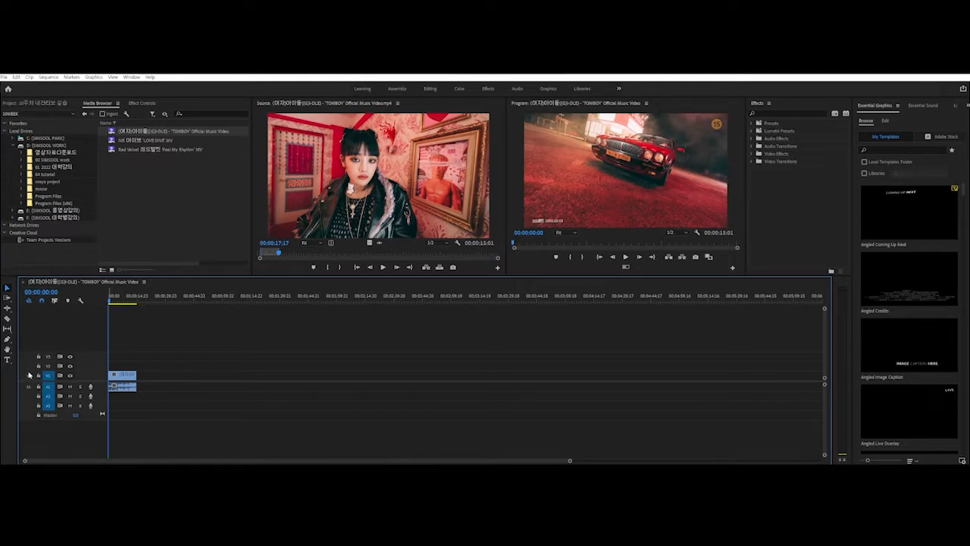
left_click(28, 387)
left_click(29, 376)
left_click(28, 376)
left_click(28, 387)
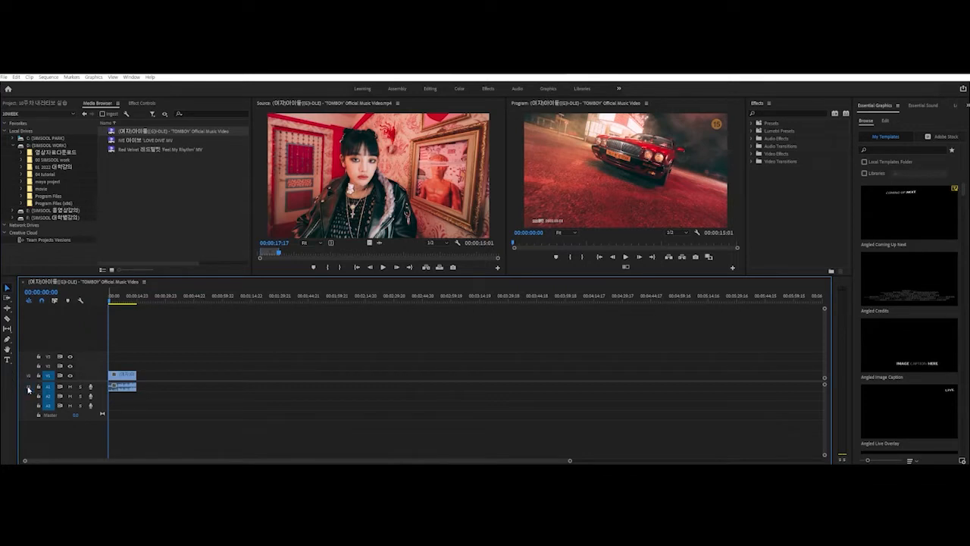
- Delete the clip's video from V1 and its audio from A1, emptying the sequence
left_click(123, 385)
key("Delete")
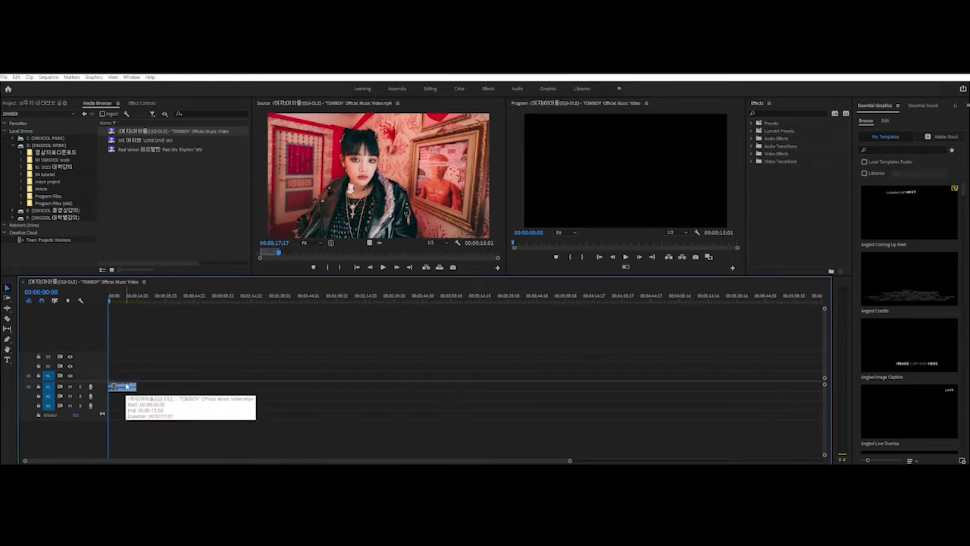
left_click_drag(179, 373, 125, 414)
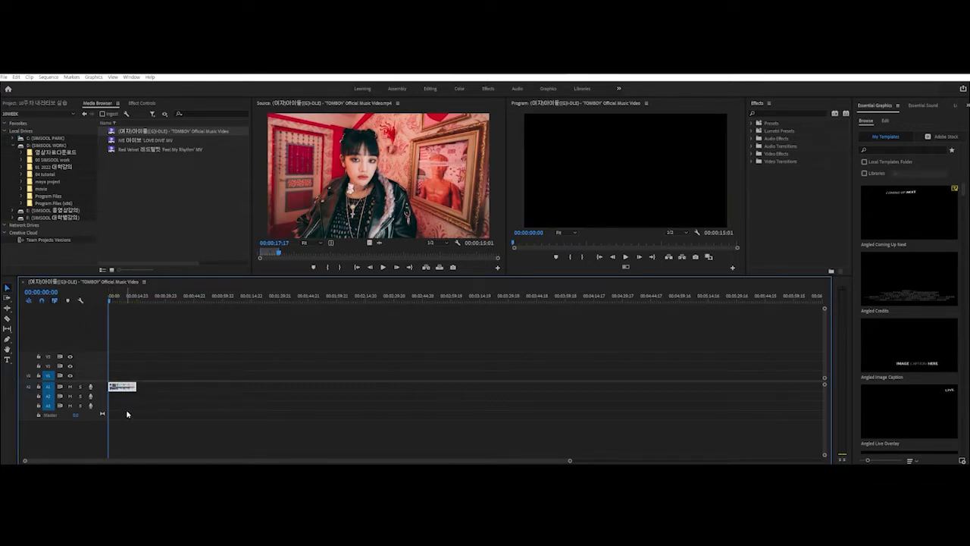
key("Delete")
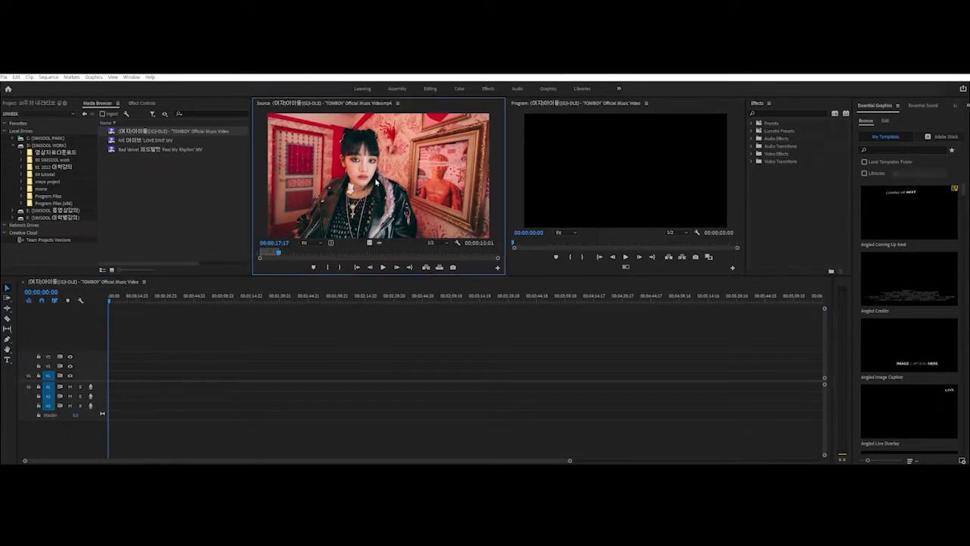
- With source patching enabled only for V1, place the source clip in the sequence and delete it
left_click(28, 376)
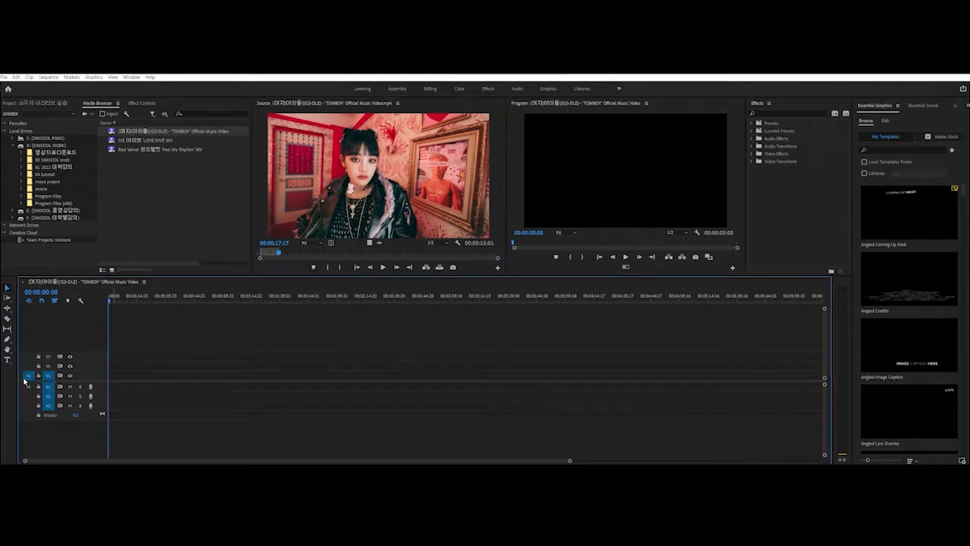
left_click_drag(399, 211, 316, 424)
key("Delete")
- Switch source patching from V1 to A1 alone, and re-enable V1 so both tracks are patched
left_click(28, 375)
left_click(27, 386)
left_click(282, 383)
left_click_drag(260, 370, 384, 453)
left_click(29, 375)
- Place only the source clip's video partway along V1 and delete it
left_click_drag(369, 242, 154, 380)
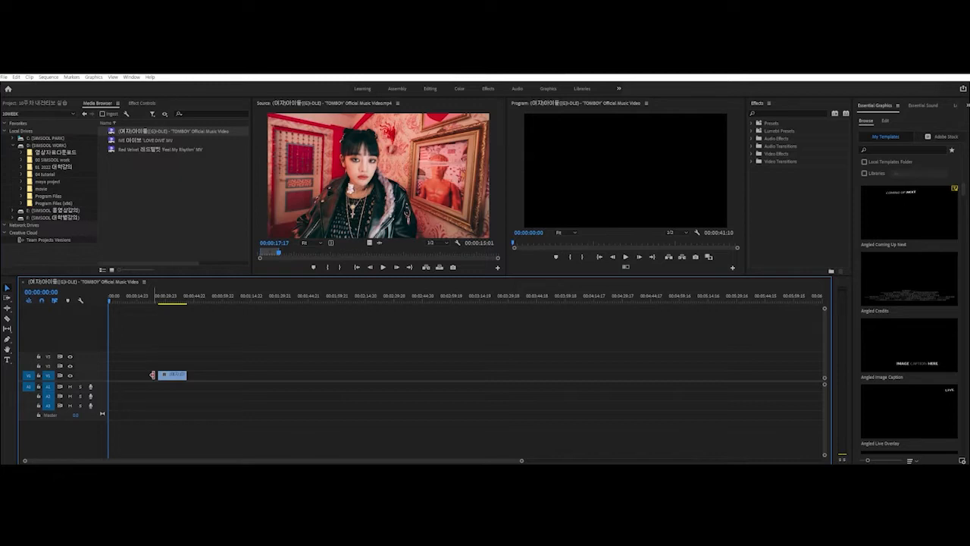
left_click(180, 374)
key("Delete")
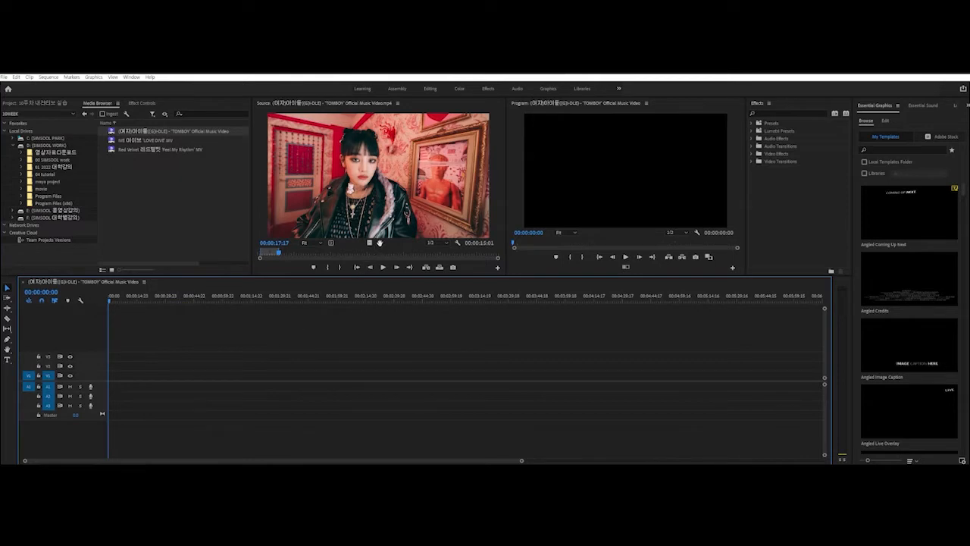
- Display the source clip's audio waveform and place only its audio partway along A1
left_click(378, 242)
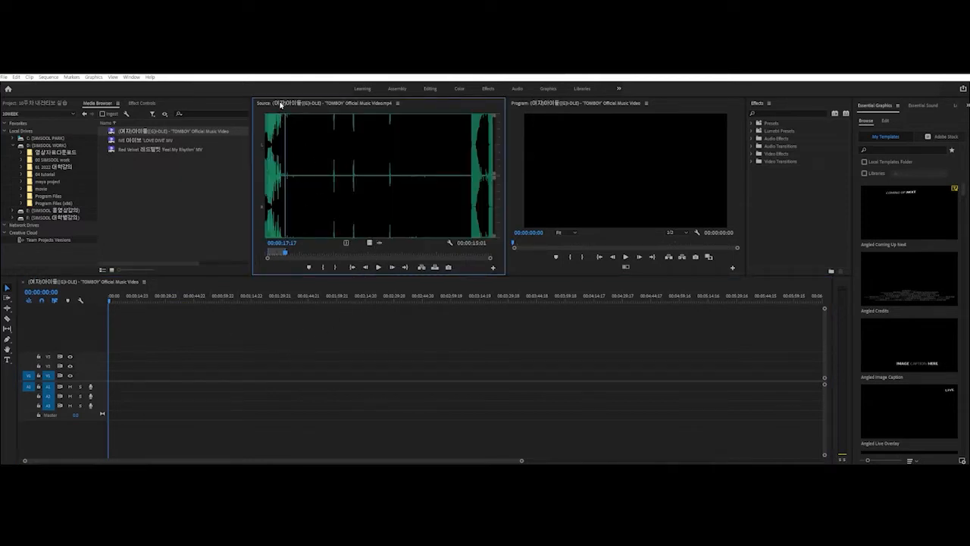
left_click_drag(380, 246, 196, 386)
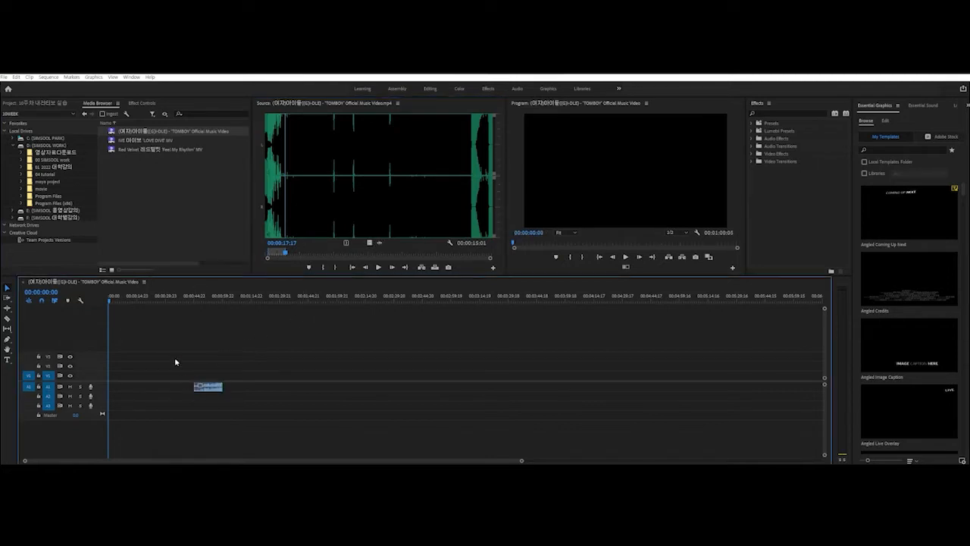
- Examine the source clip's audio waveform at full size, audition its opening, and compare it with the video view
left_click(279, 243)
left_click(365, 253)
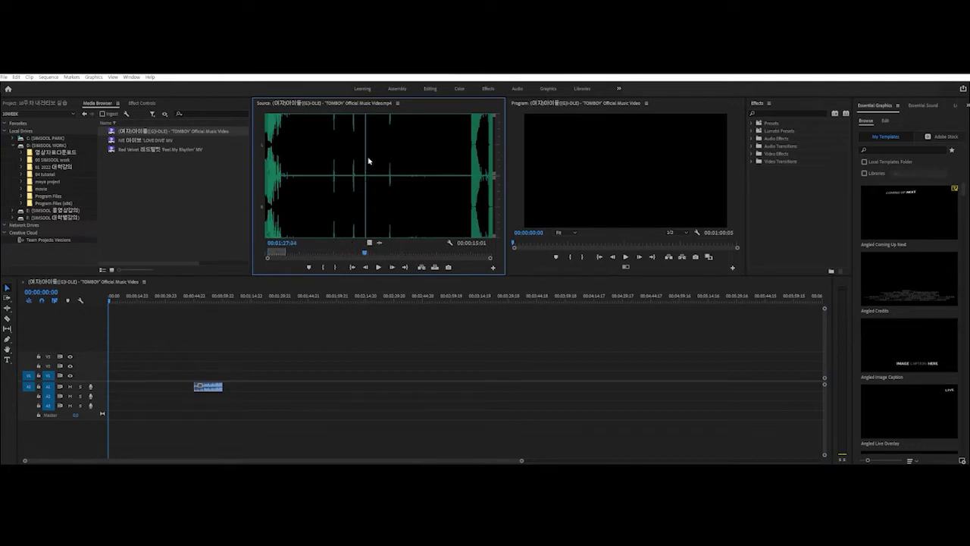
double_click(322, 105)
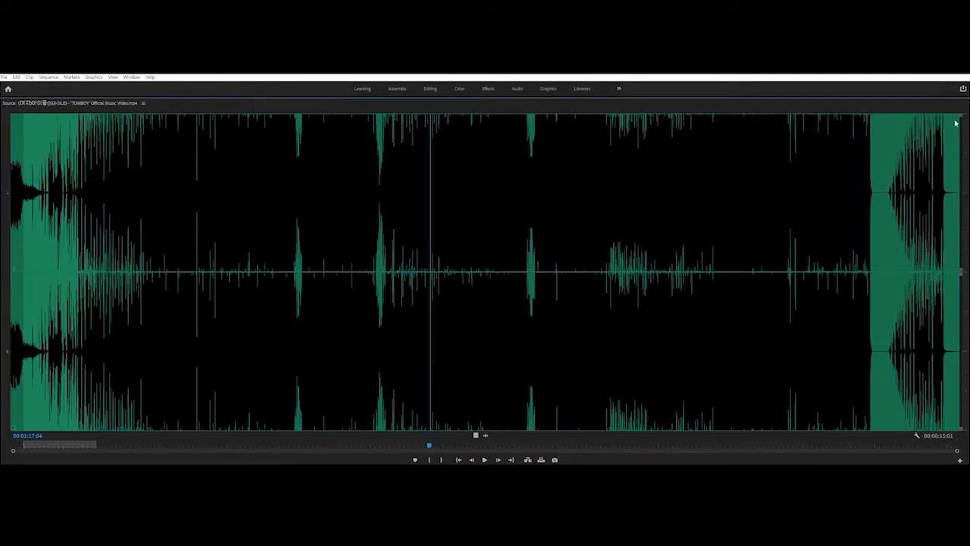
double_click(91, 104)
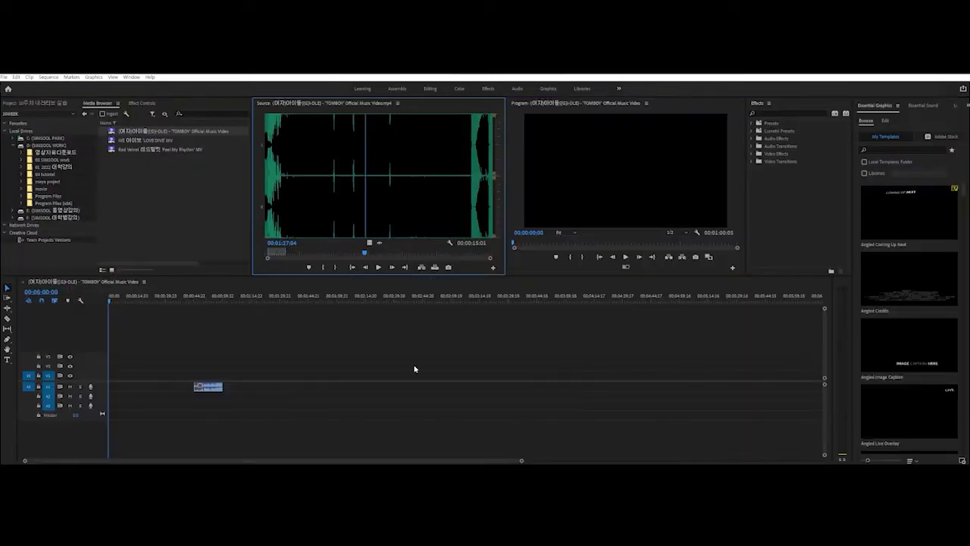
left_click_drag(290, 252, 273, 253)
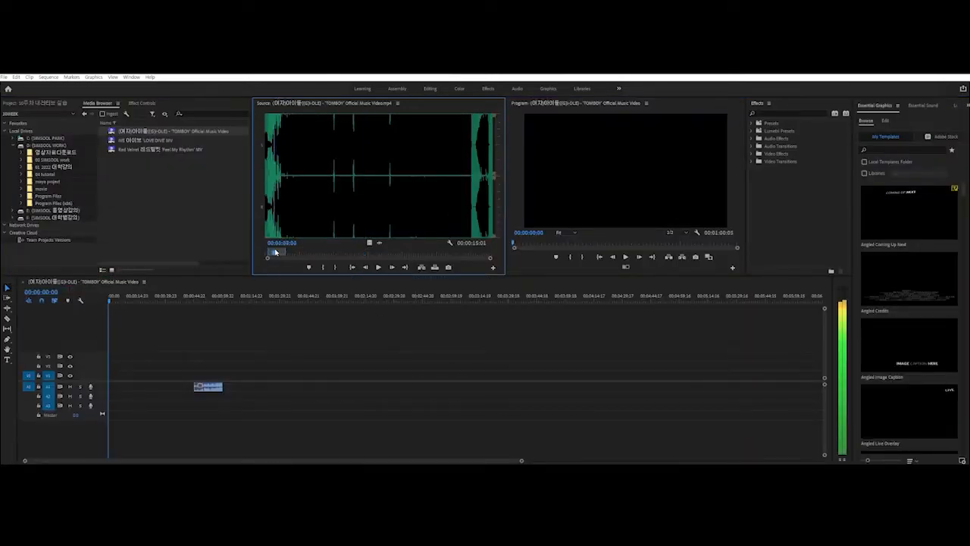
left_click(370, 243)
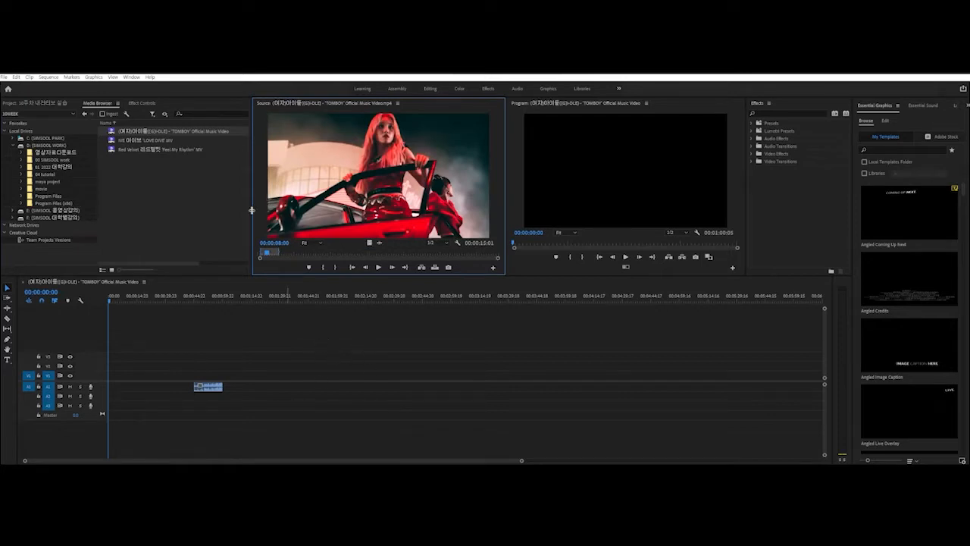
left_click(378, 243)
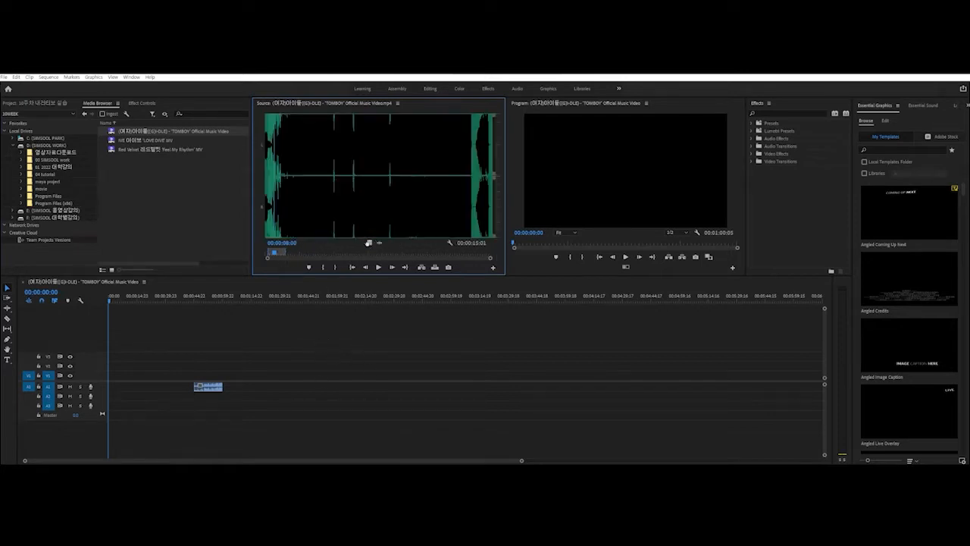
left_click(367, 243)
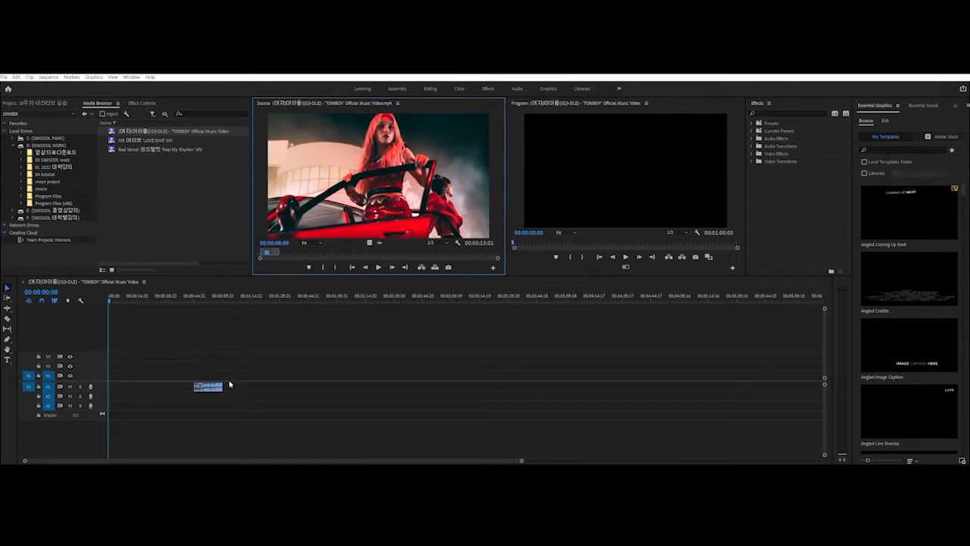
- Replace the audio-only clip with the marked TOMBOY video and audio at the sequence start, fitting the sequence to view
left_click(233, 420)
key("Delete")
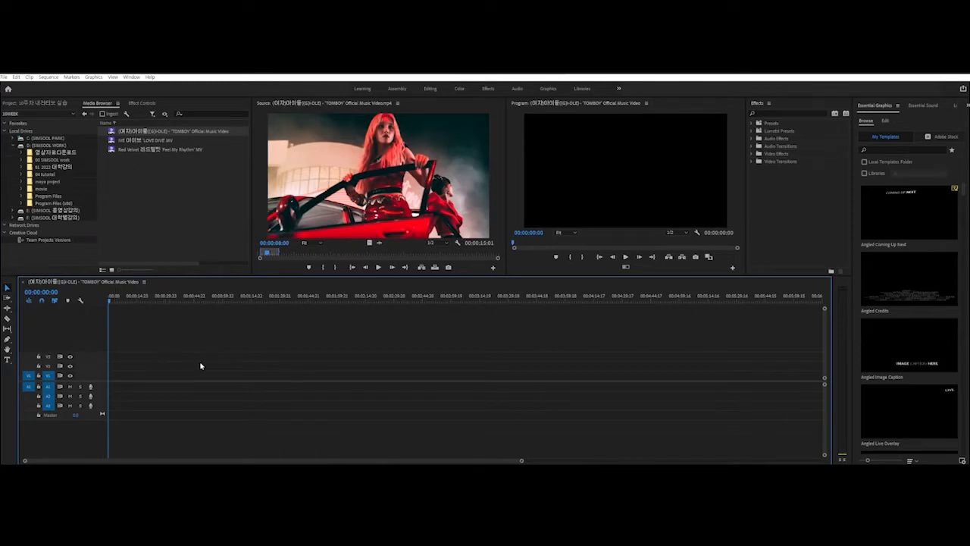
left_click_drag(383, 203, 113, 381)
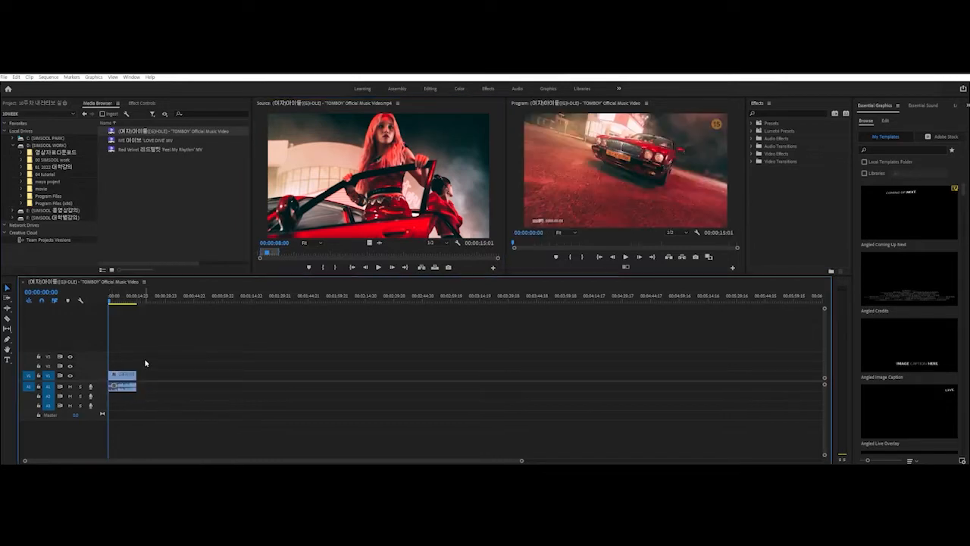
key("backslash")
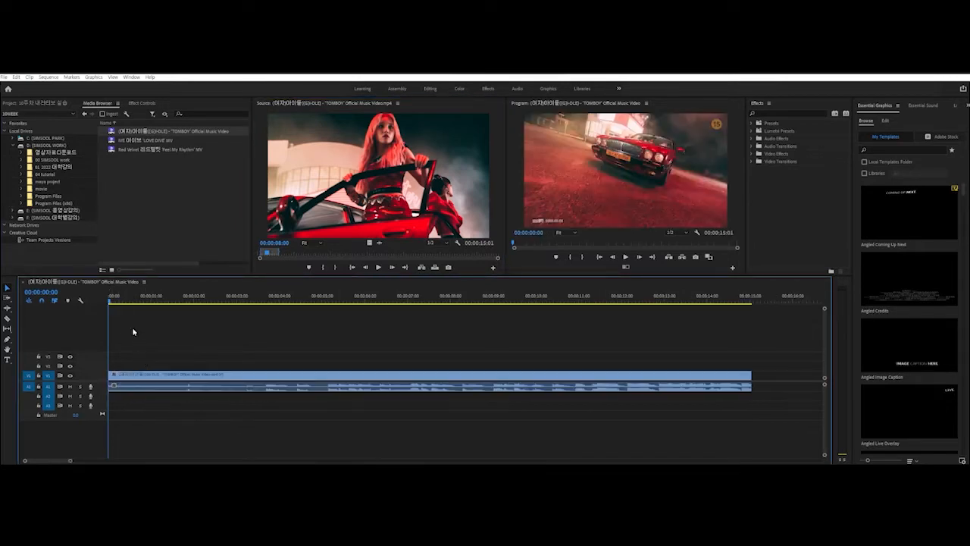
- Scrub the opening seconds and look through the Essential Graphics templates and the new-item options for creating titles
left_click_drag(122, 302, 382, 391)
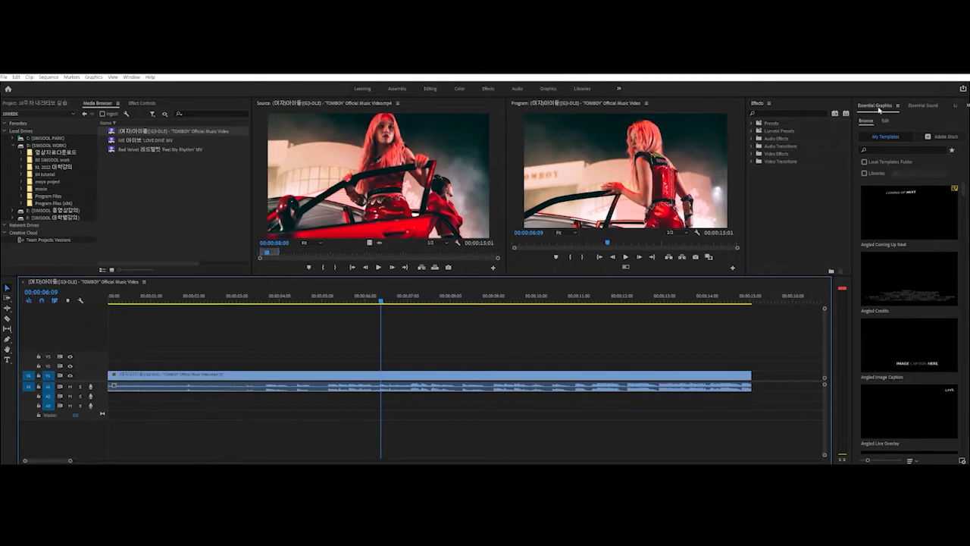
left_click(891, 231)
left_click(900, 288)
left_click(914, 371)
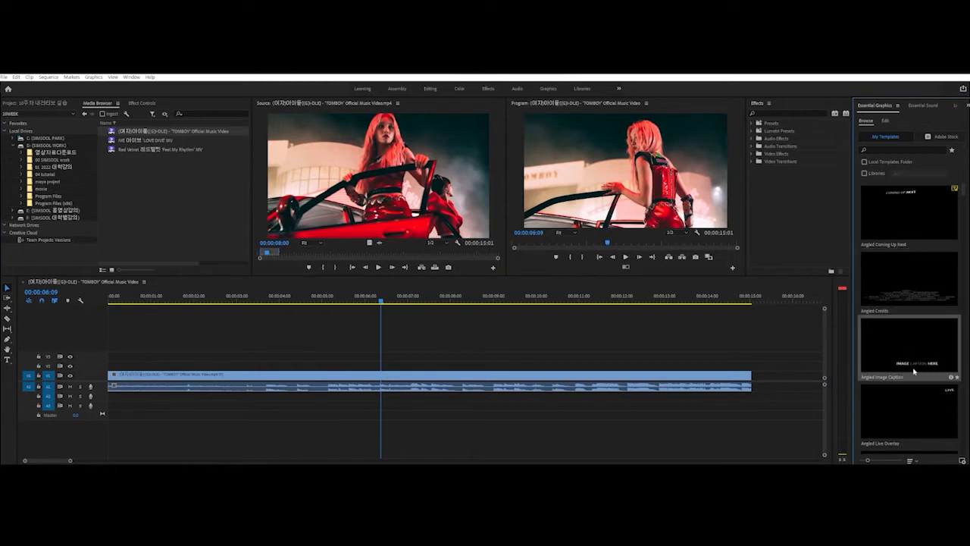
left_click(901, 411)
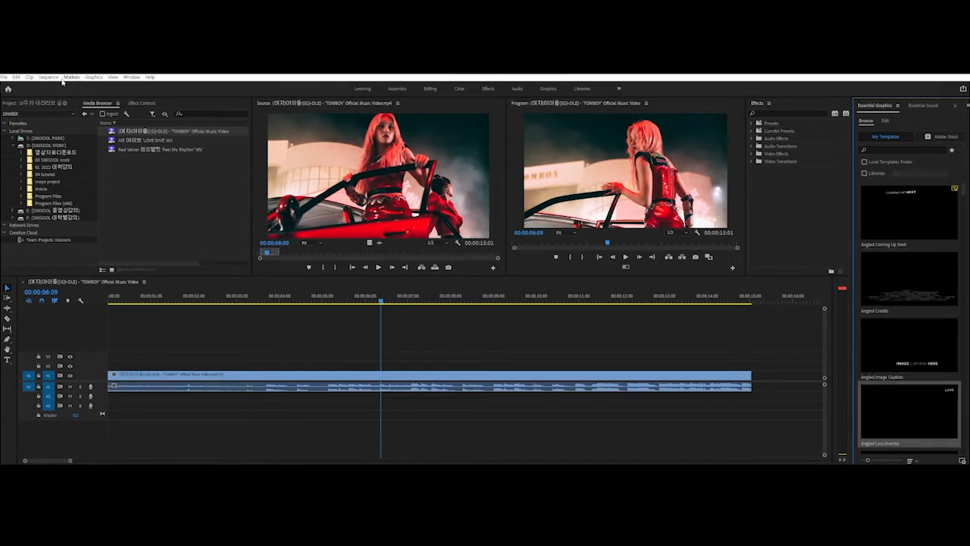
left_click(3, 77)
mouse_move(21, 88)
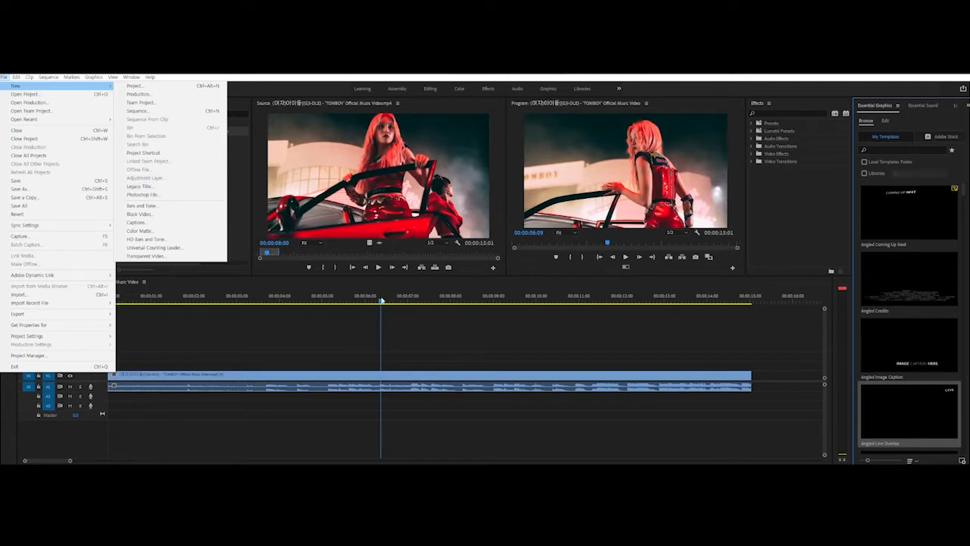
- Return the playhead to the start of the sequence and enlarge the Program monitor by narrowing the Source monitor
left_click(373, 301)
left_click_drag(373, 301, 337, 301)
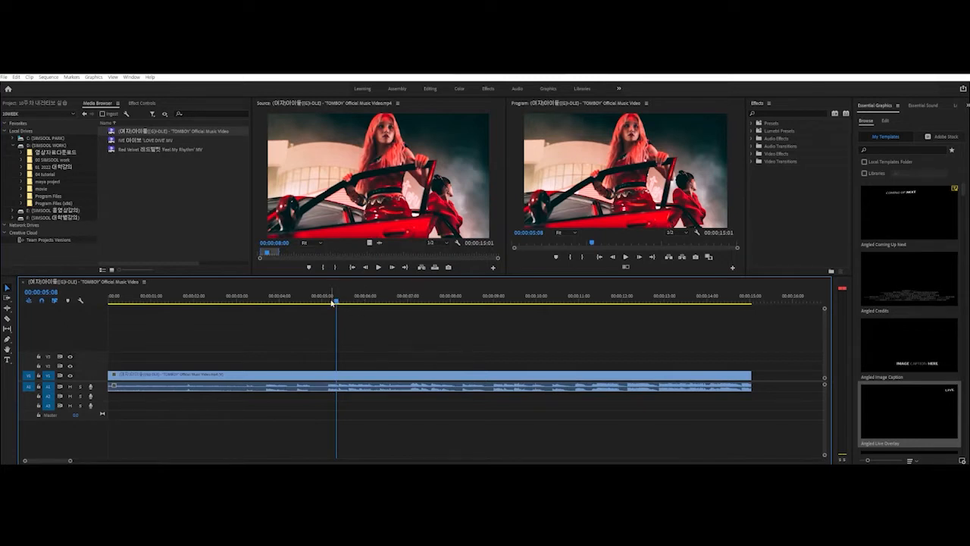
left_click_drag(331, 302, 246, 323)
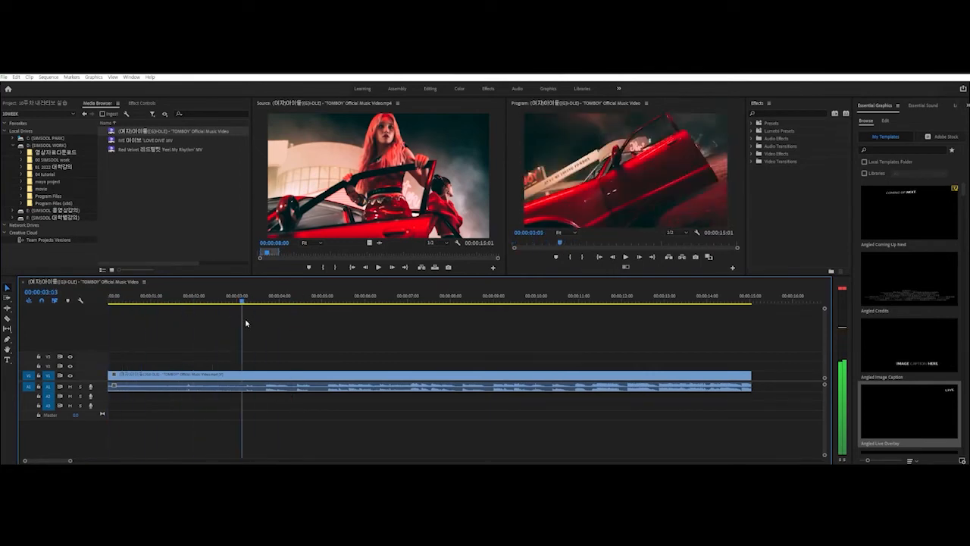
key("Home")
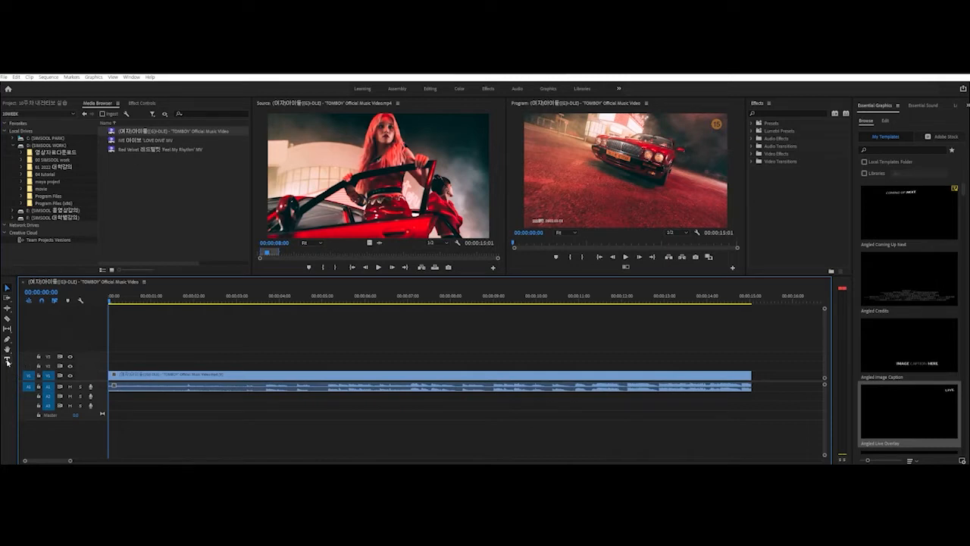
left_click_drag(504, 179, 323, 190)
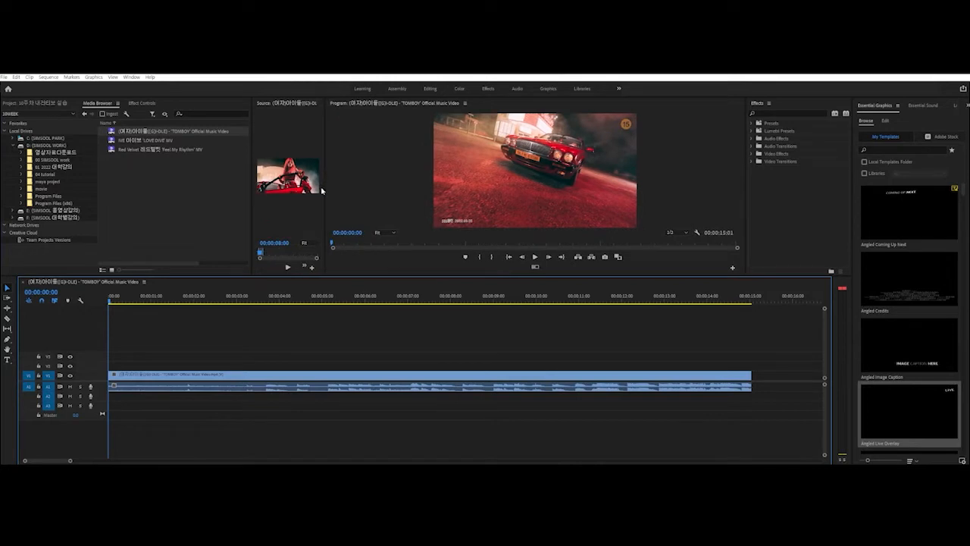
- Add a text layer reading "TOMBOY" over the video frame with the Type tool
left_click(8, 361)
left_click(488, 160)
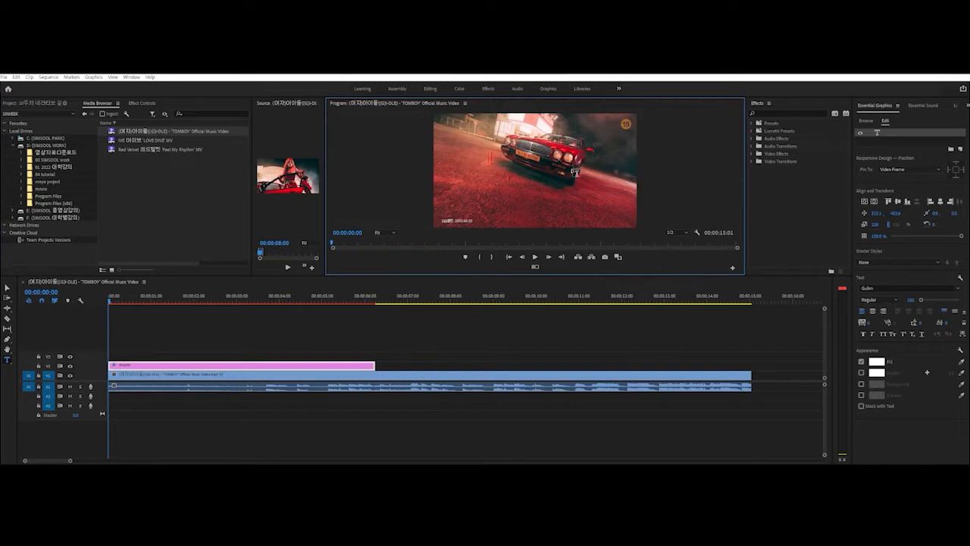
type("TOMPP")
key("BackSpace")
type("BOY")
type("V")
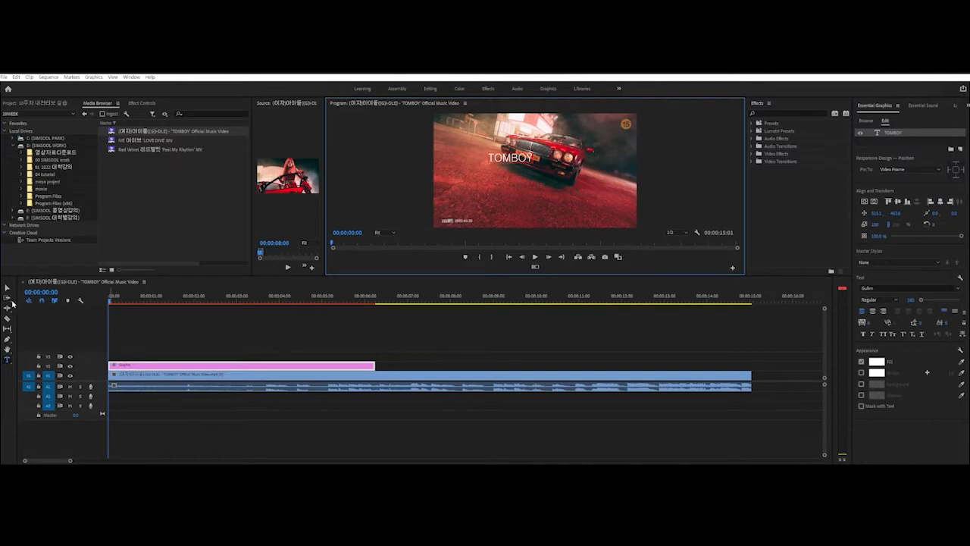
- Scale the TOMBOY title down slightly and reposition it near the middle of the frame, checking it over footage at 00:00:03:14
left_click(8, 288)
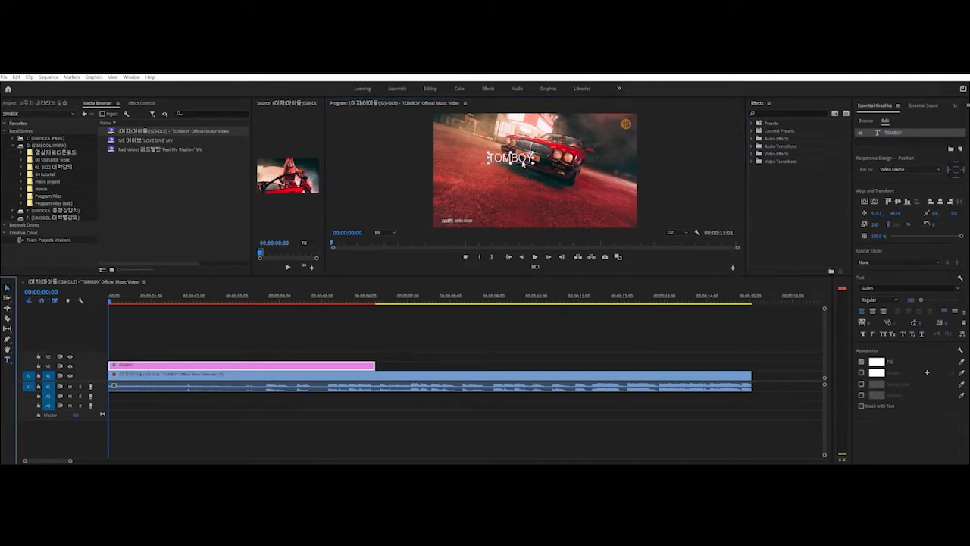
left_click_drag(523, 164, 560, 175)
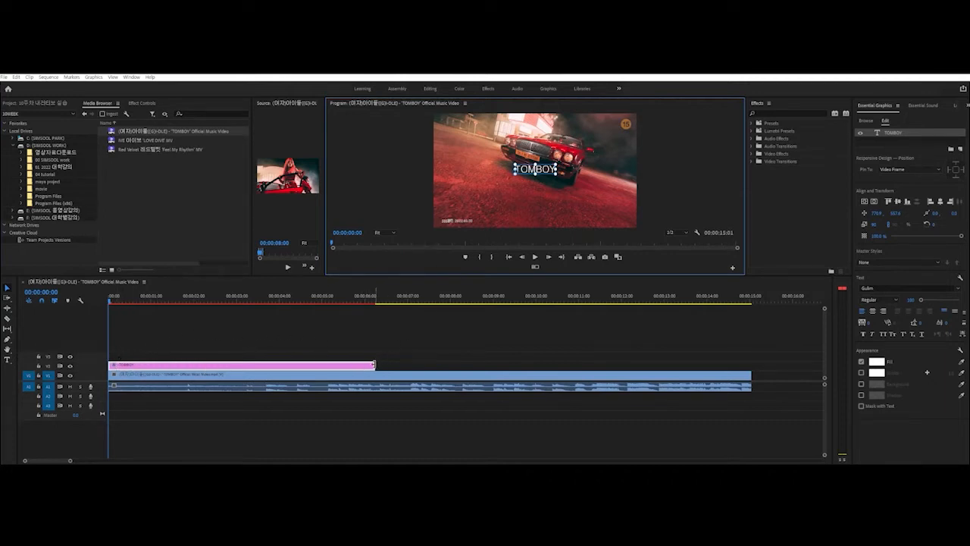
left_click_drag(113, 299, 261, 301)
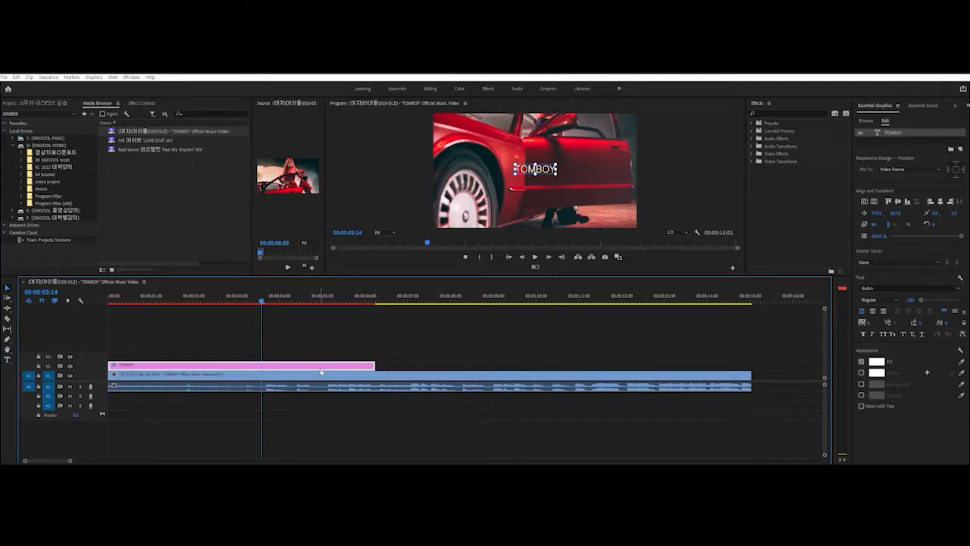
left_click_drag(533, 171, 536, 172)
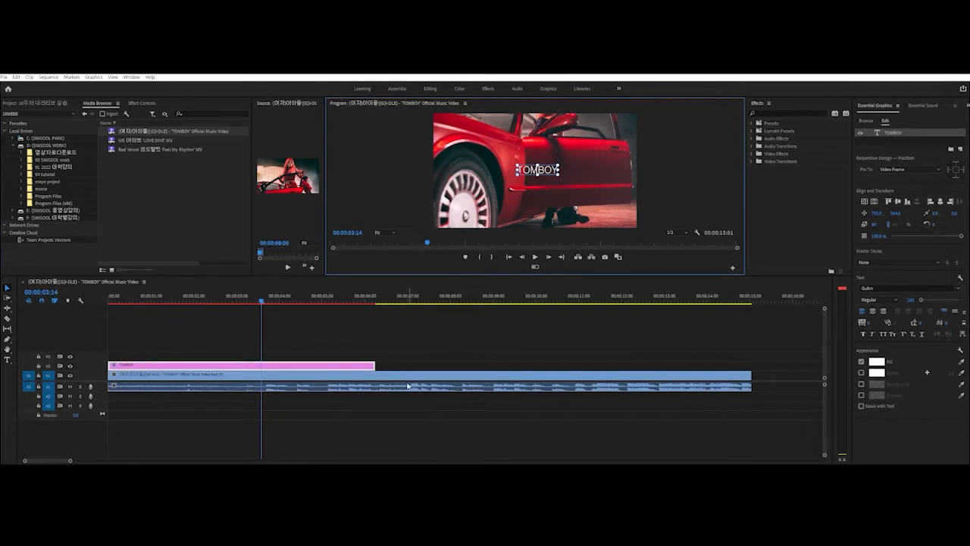
- Add a vertical text layer reading "TOMBOY" with the Vertical Type tool and move it to the right of the horizontal title
left_click(7, 359)
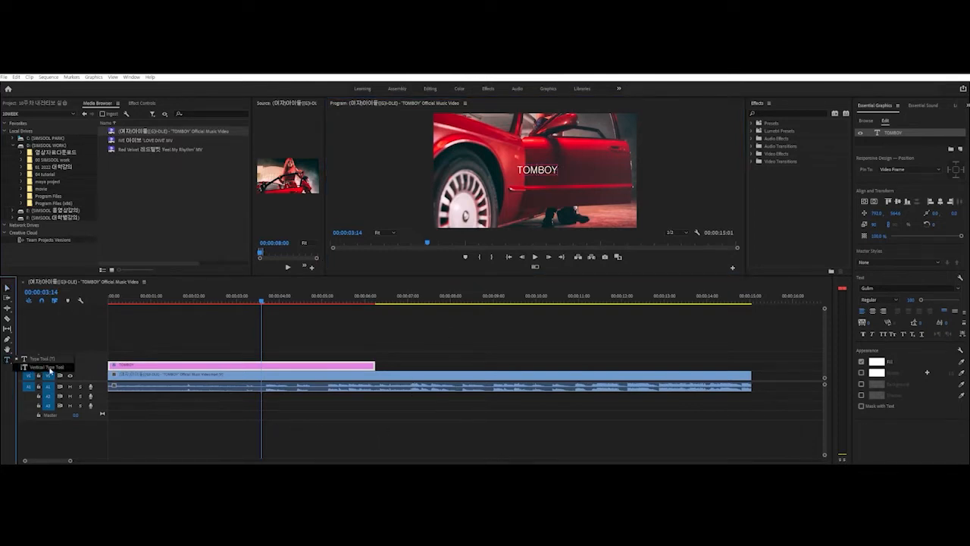
left_click(49, 369)
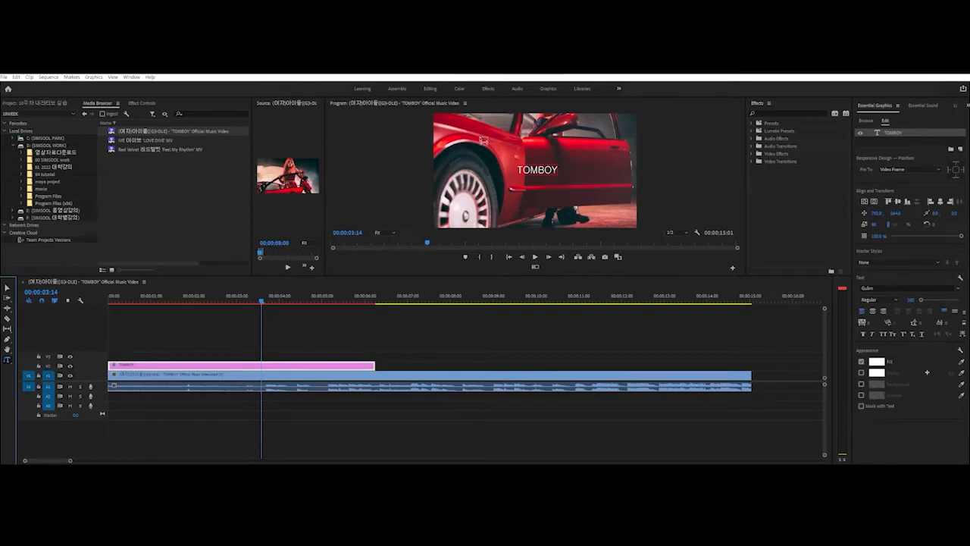
left_click(482, 142)
left_click(507, 213)
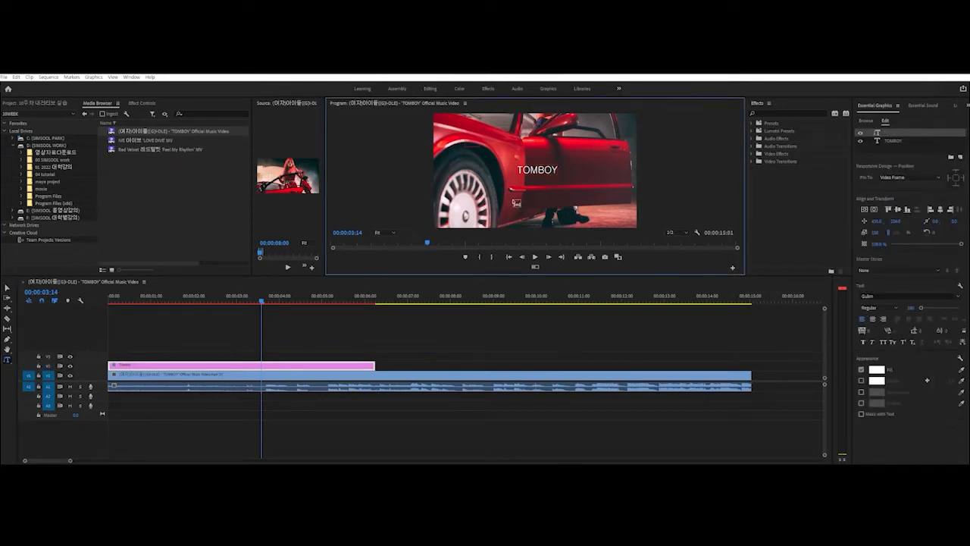
type("TOMBOY")
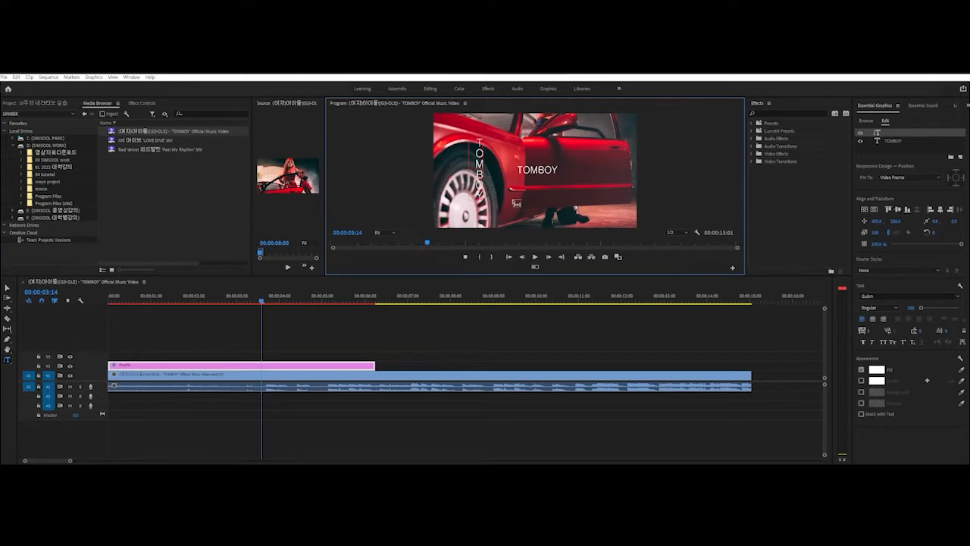
left_click(7, 289)
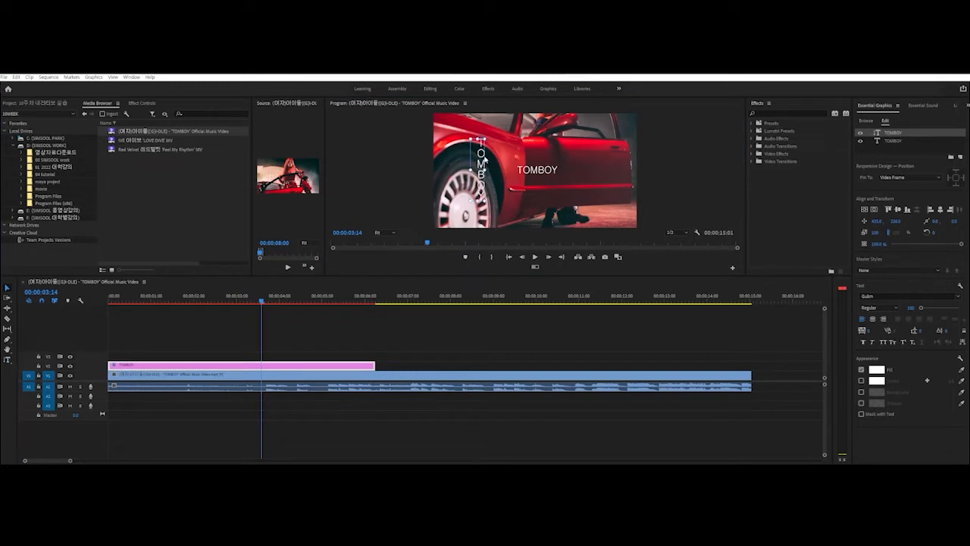
left_click_drag(479, 167, 593, 168)
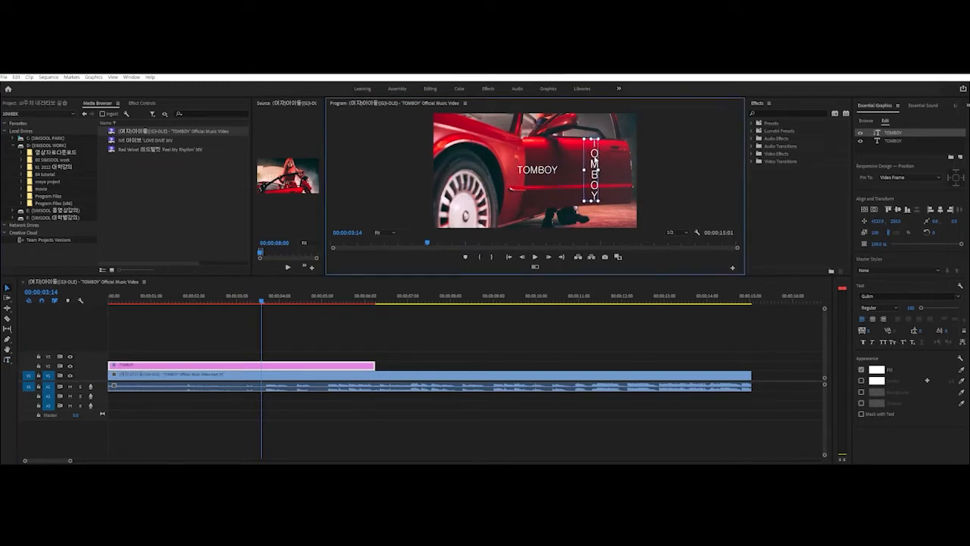
- Open the effect controls of the title graphic in the timeline and select its Motion effect
left_click(312, 368)
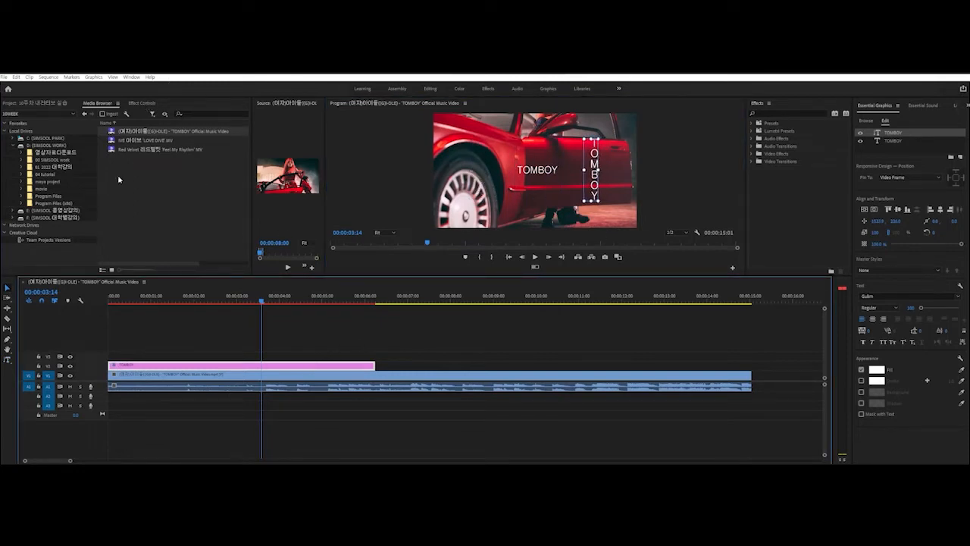
left_click(130, 102)
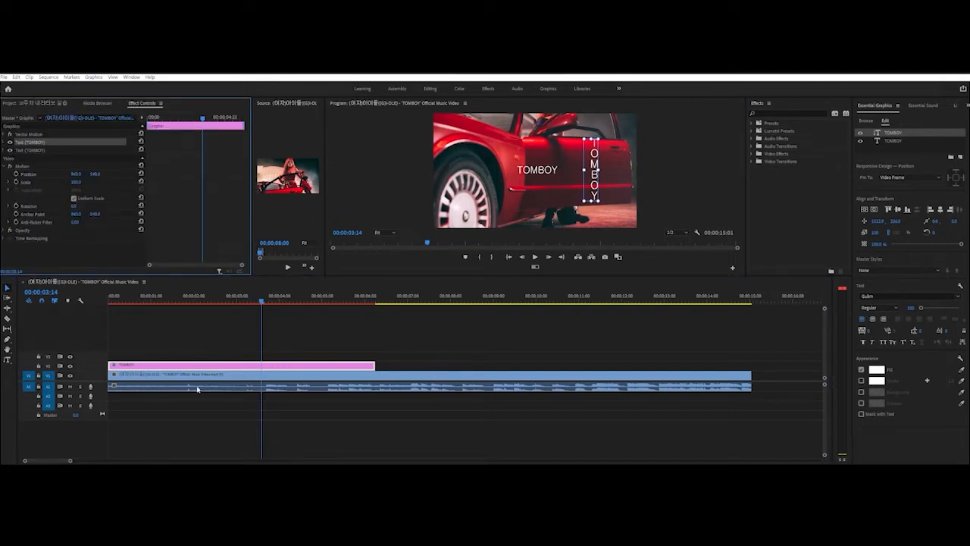
left_click(19, 166)
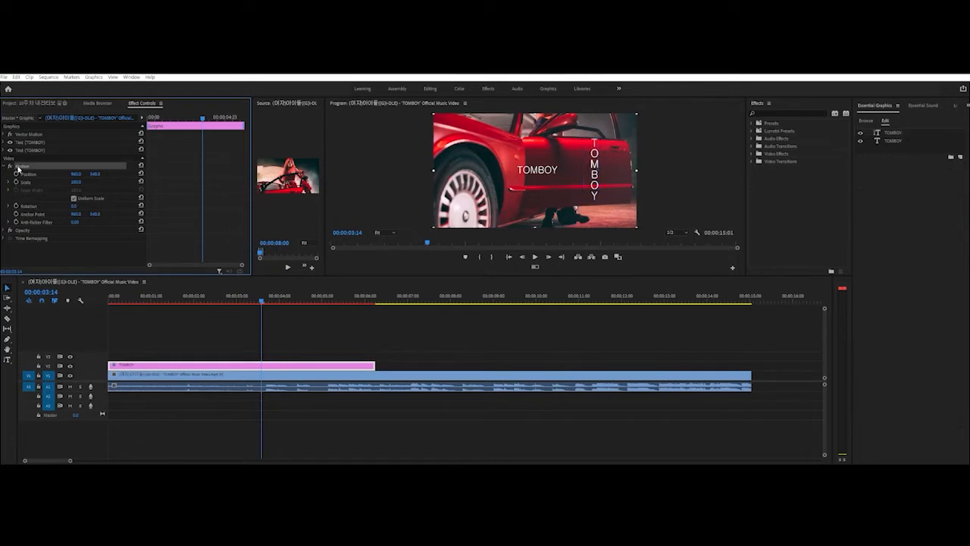
- Try shifting the whole title graphic horizontally with its Motion position, and restore the horizontal position to 960
left_click_drag(72, 176, 113, 175)
key("ctrl+z")
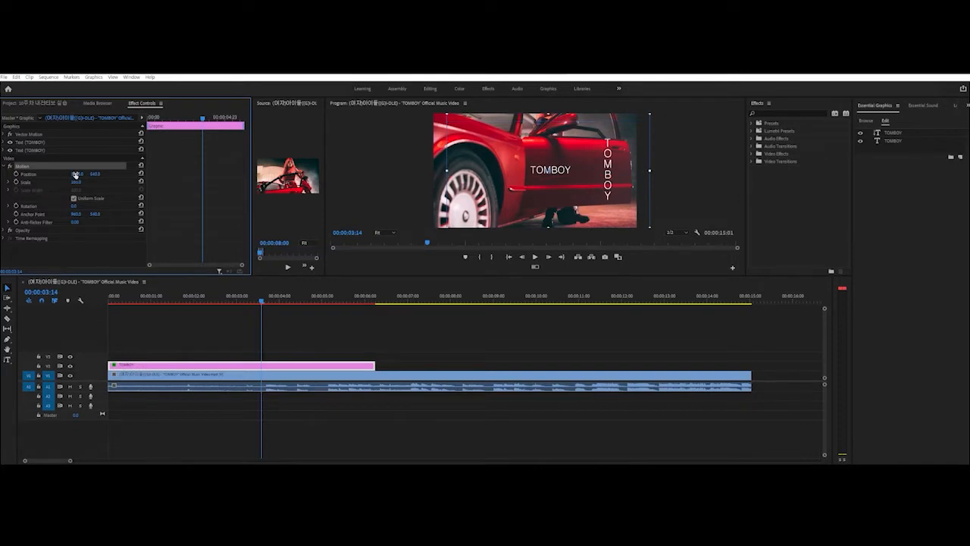
left_click_drag(75, 175, 74, 175)
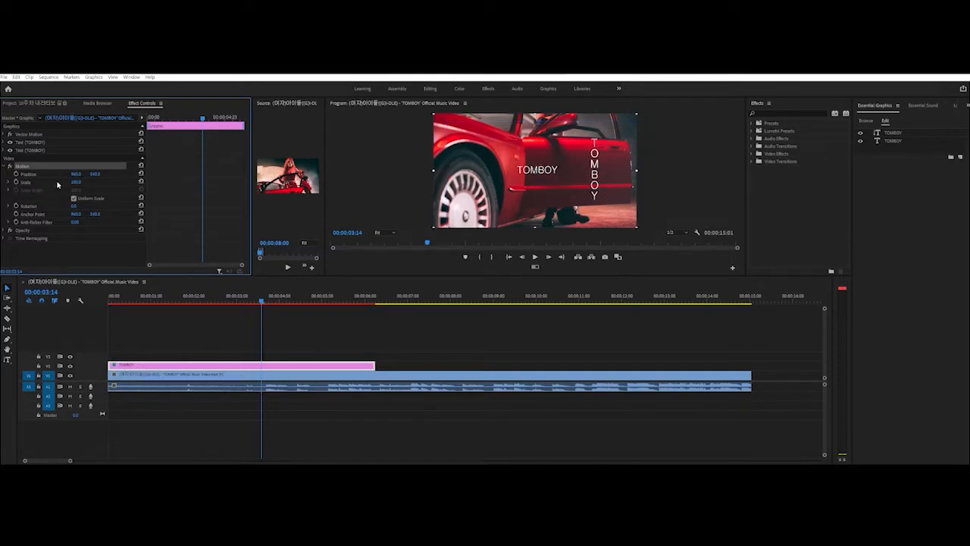
left_click(9, 161)
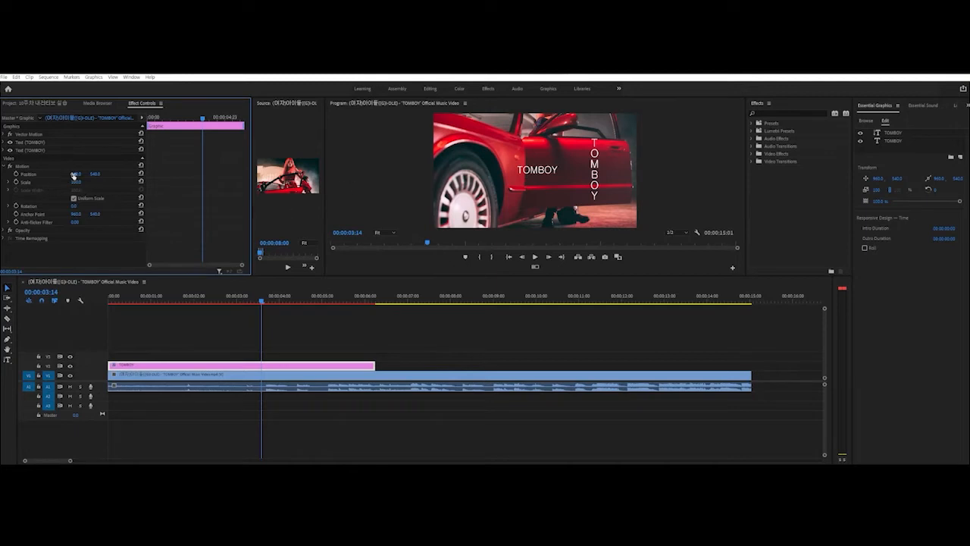
left_click_drag(74, 175, 76, 175)
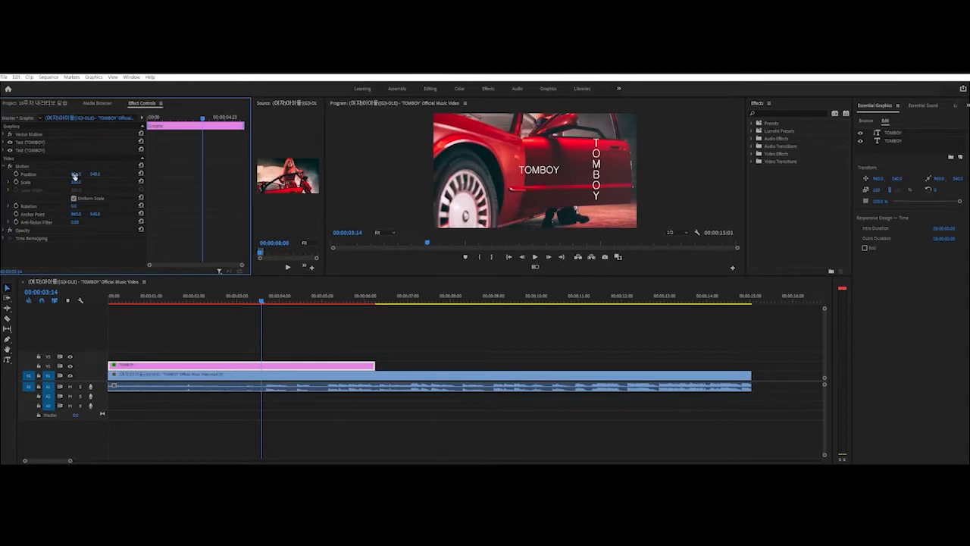
left_click(21, 166)
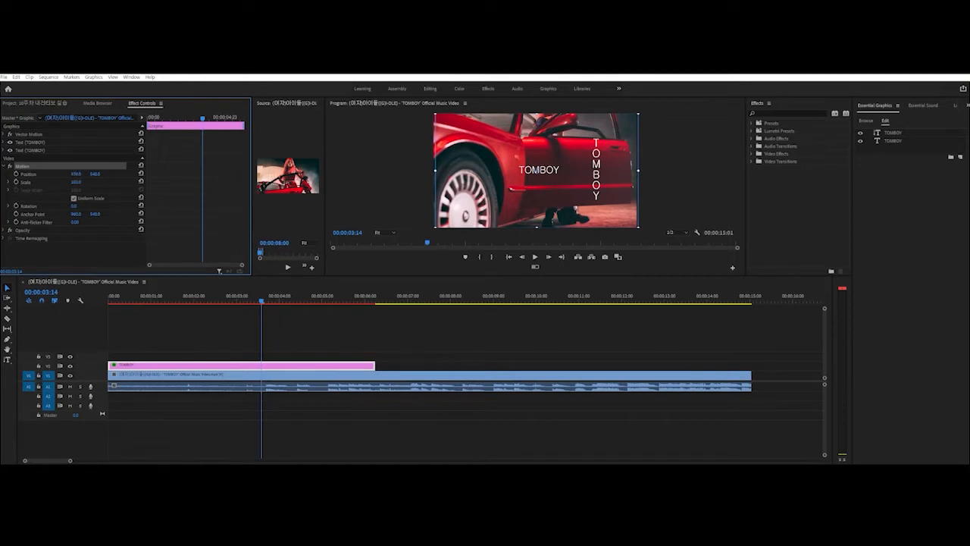
left_click(78, 175)
type("6")
key("Return")
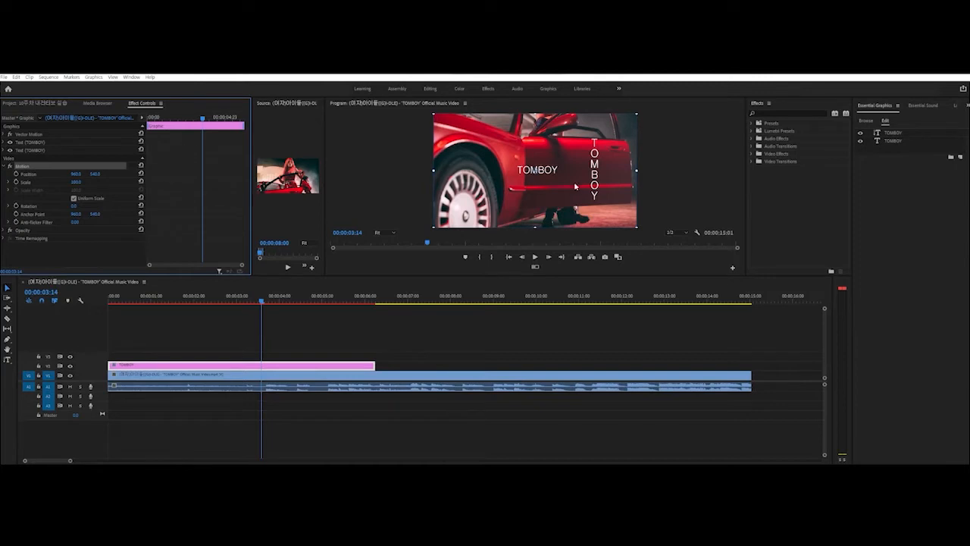
left_click(552, 220)
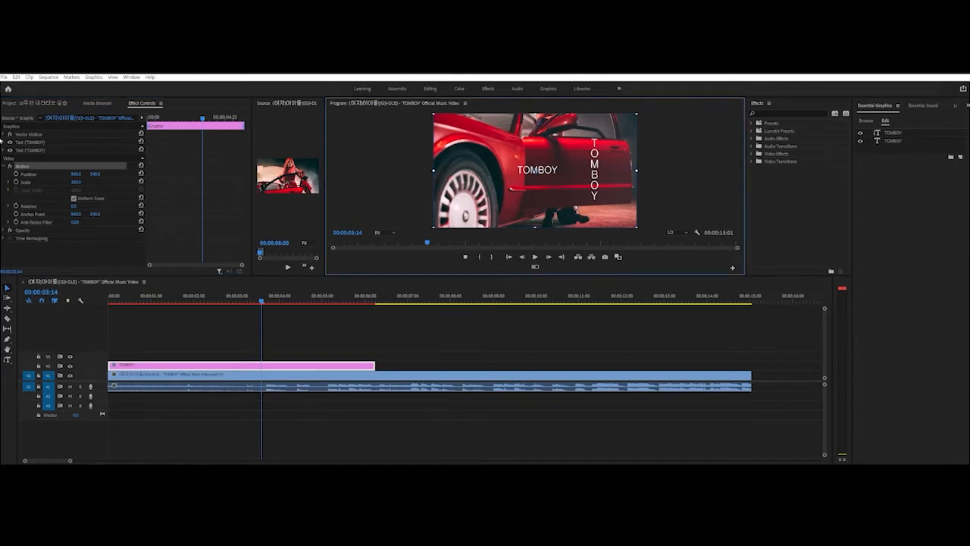
- Compare the vertical and horizontal TOMBOY text layers in the effect controls and look through the vertical layer's source text settings
left_click(33, 143)
left_click(35, 151)
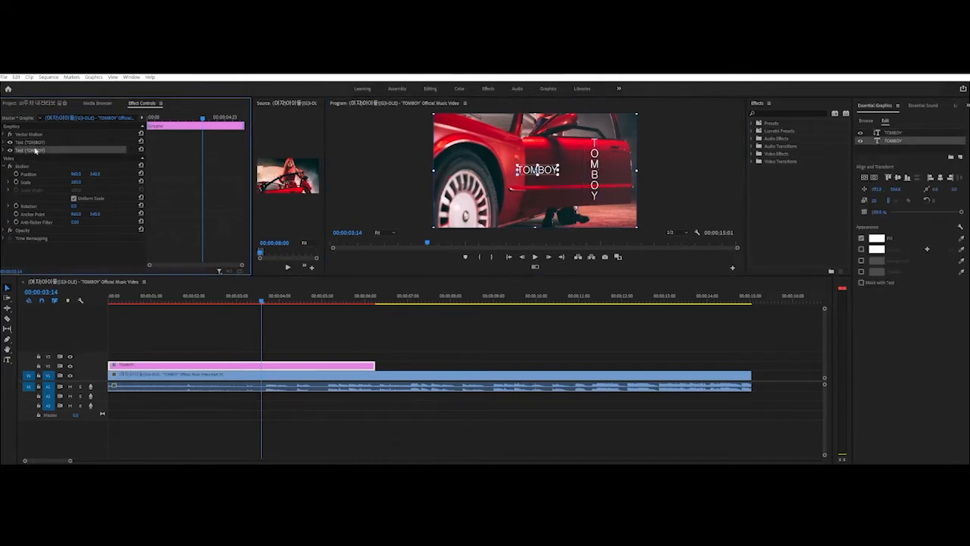
left_click(33, 143)
left_click(34, 150)
left_click(33, 143)
left_click(34, 150)
left_click(33, 143)
left_click(34, 150)
left_click(34, 143)
left_click(34, 150)
left_click(29, 143)
left_click(4, 142)
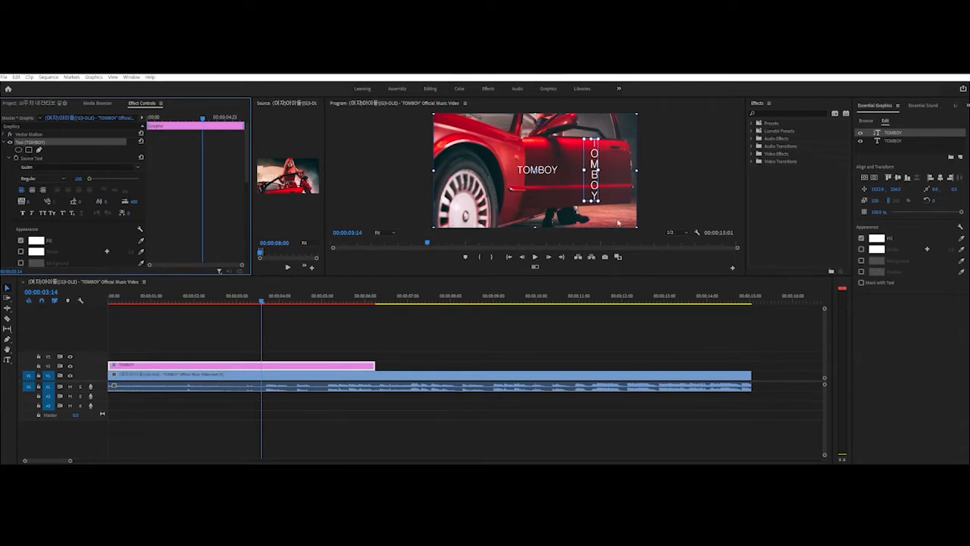
left_click(6, 142)
- Increase the horizontal TOMBOY text's font size slightly and change its font to a bolder typeface
left_click(27, 150)
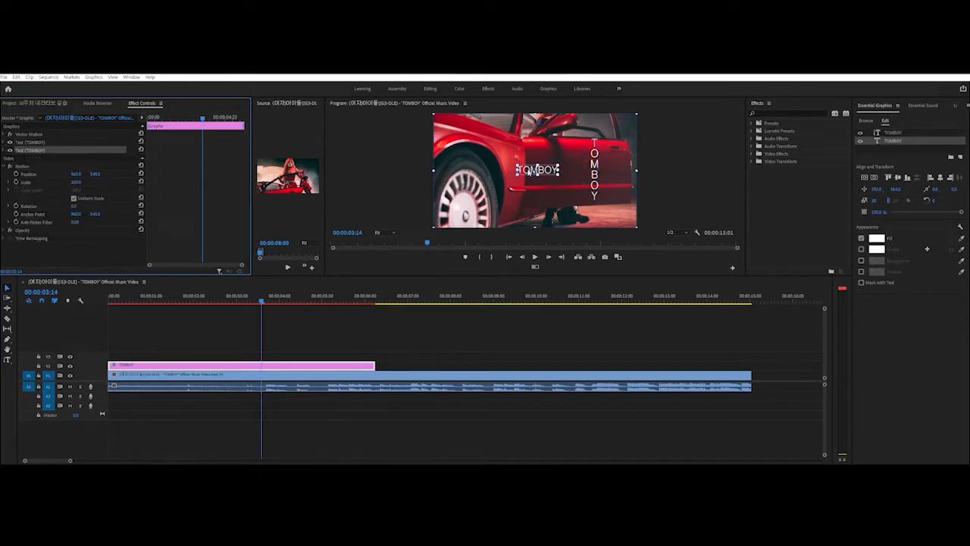
left_click(5, 150)
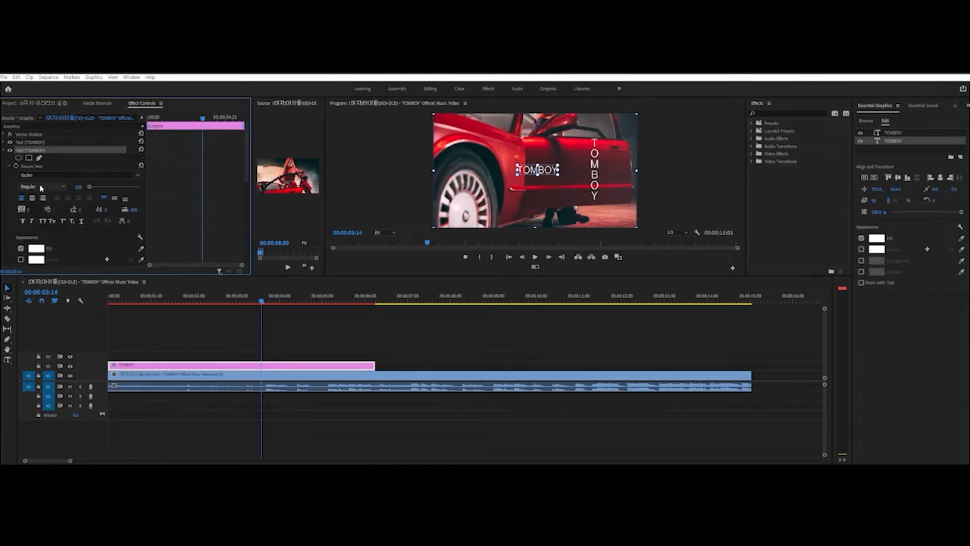
left_click_drag(76, 186, 79, 186)
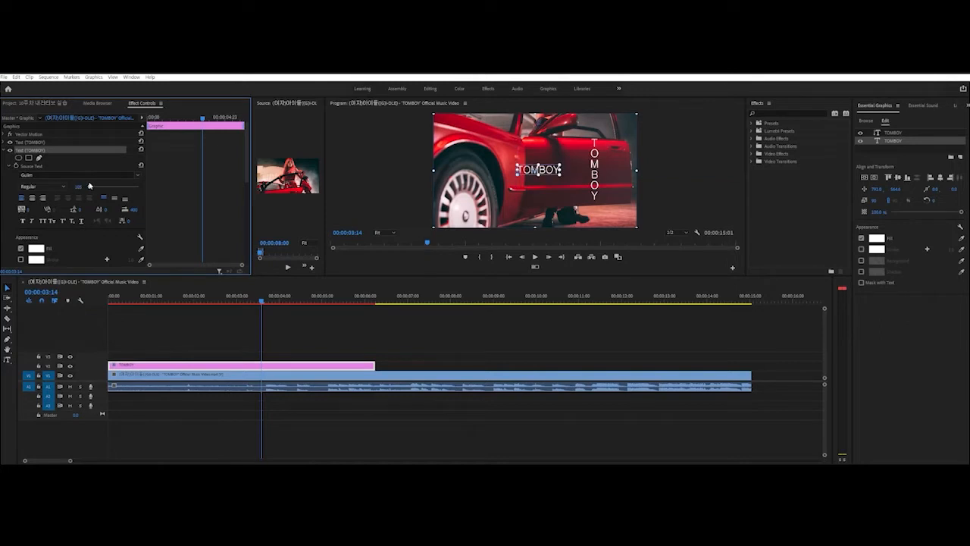
left_click(137, 175)
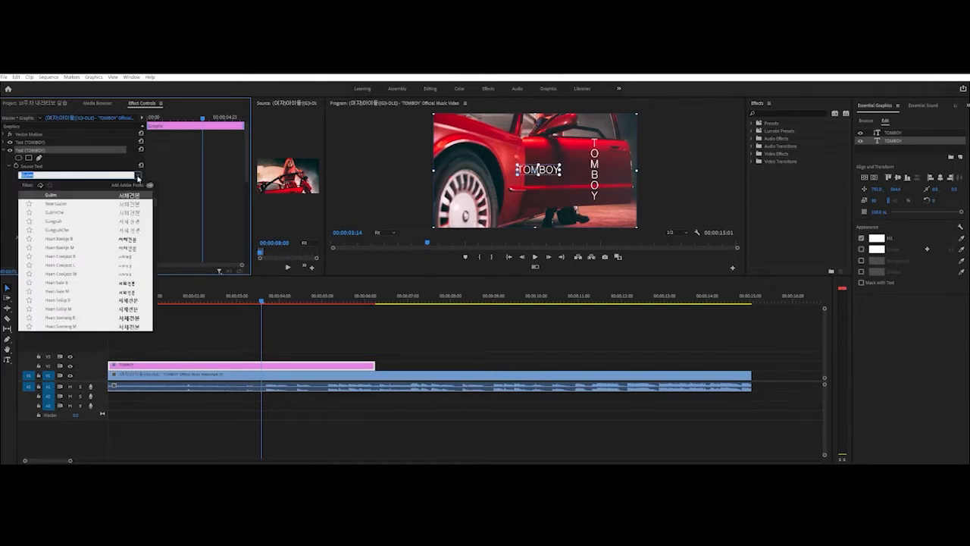
scroll(76, 281, "down", 15)
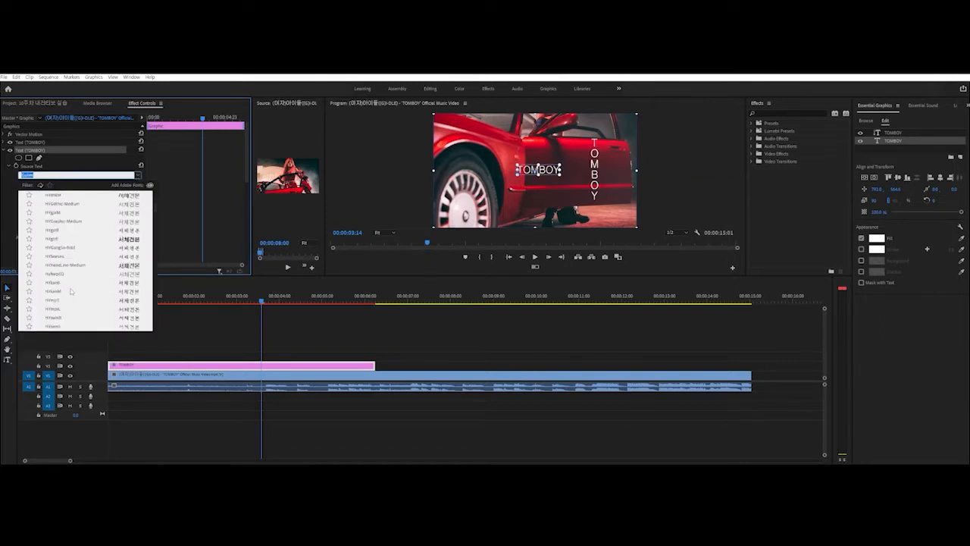
left_click(54, 283)
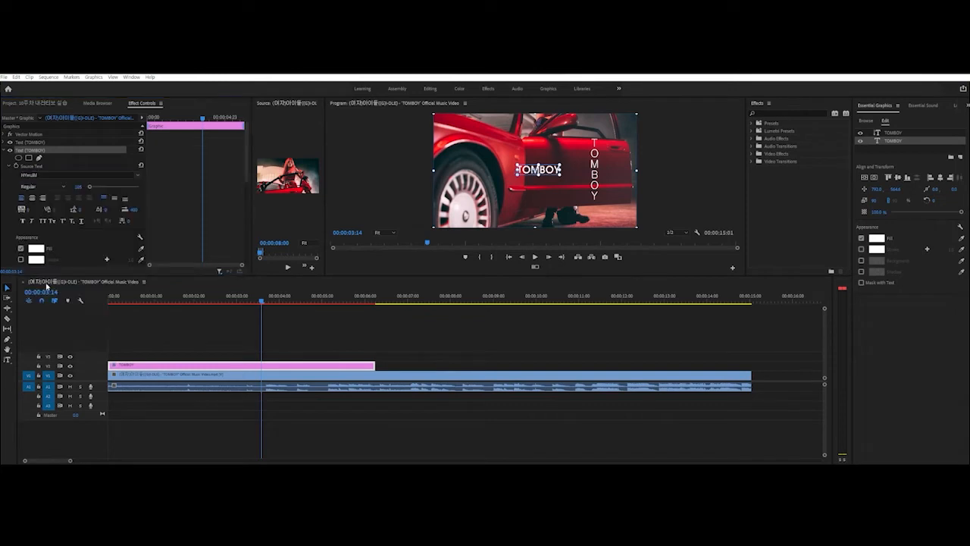
- Center-align the horizontal TOMBOY text and enlarge its font to roughly twice the size
left_click(31, 198)
left_click(52, 188)
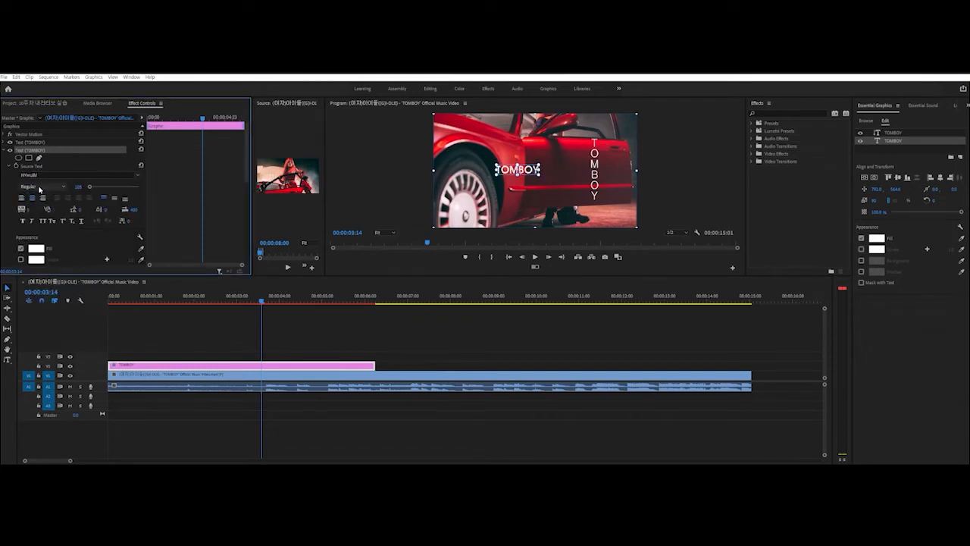
left_click(56, 194)
left_click(97, 186)
left_click_drag(91, 187, 93, 187)
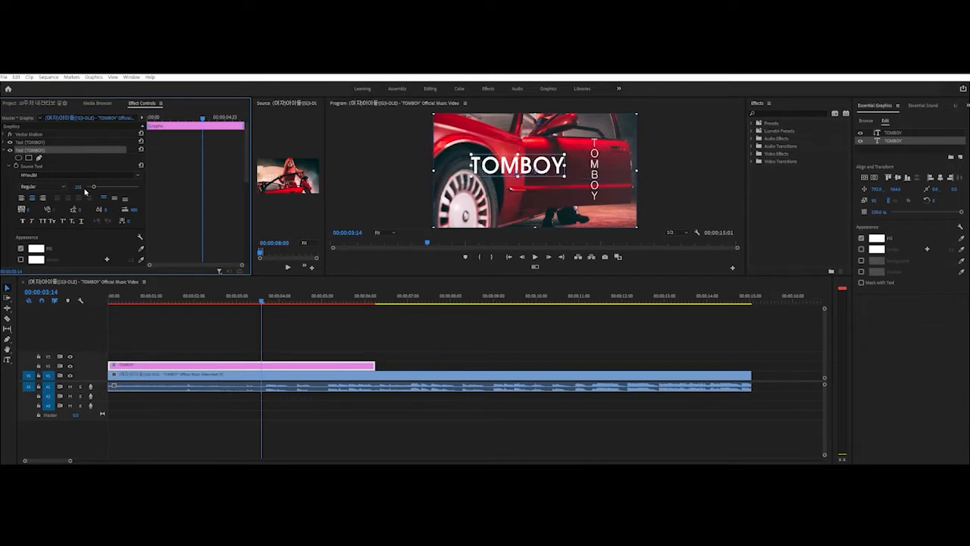
- Apply faux italic to the horizontal TOMBOY text, comparing it with and without faux bold and leaving bold off
left_click(31, 221)
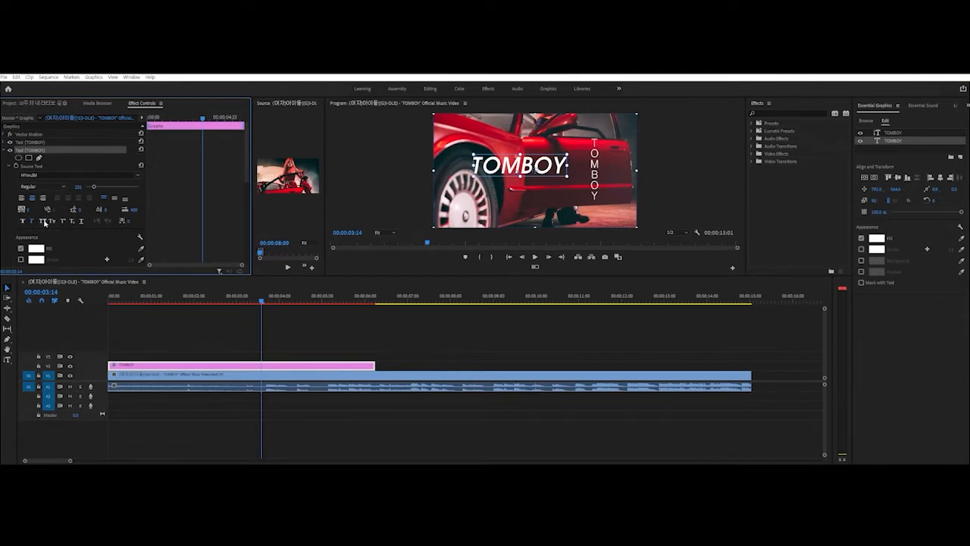
left_click(22, 221)
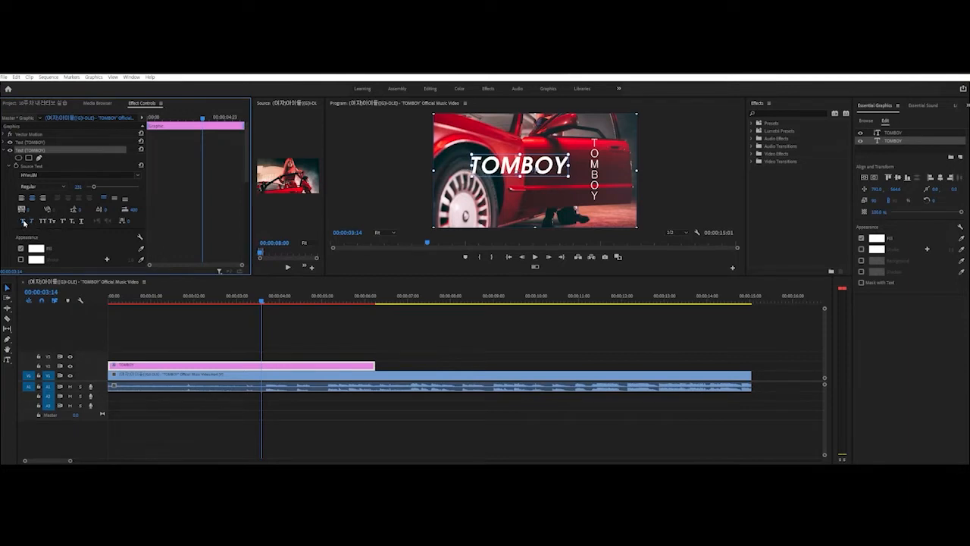
left_click(23, 222)
left_click(24, 222)
left_click(24, 222)
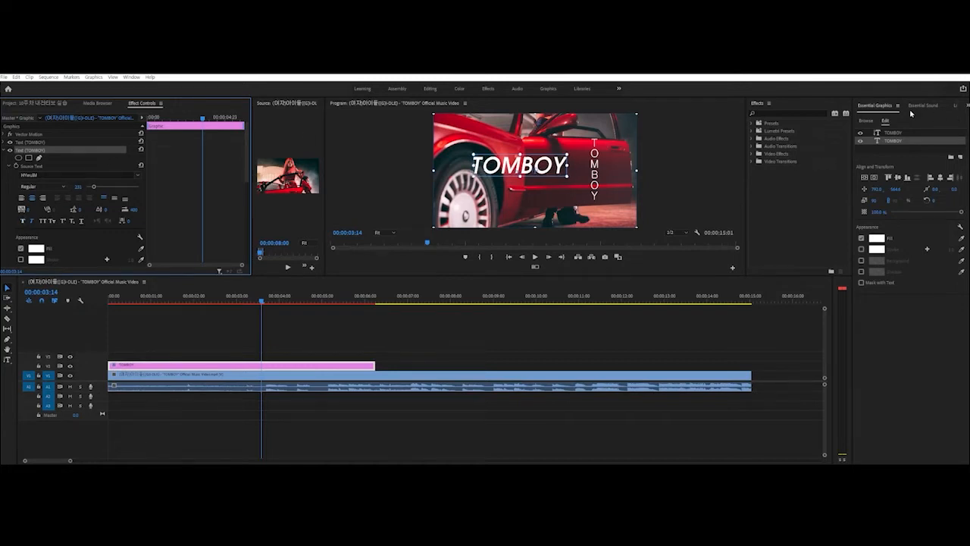
- Examine both TOMBOY text layers in Essential Graphics, and check the project's items for the title graphic
left_click(884, 106)
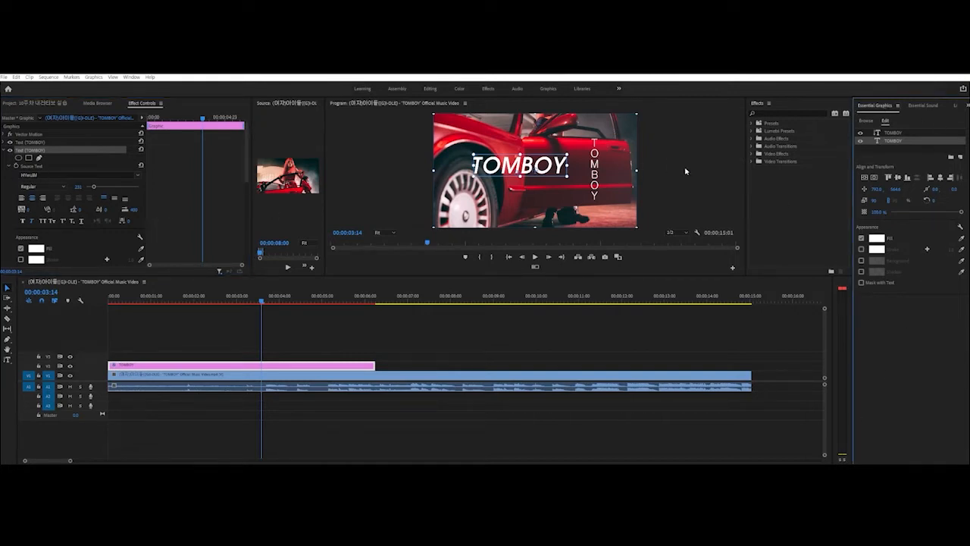
left_click(891, 132)
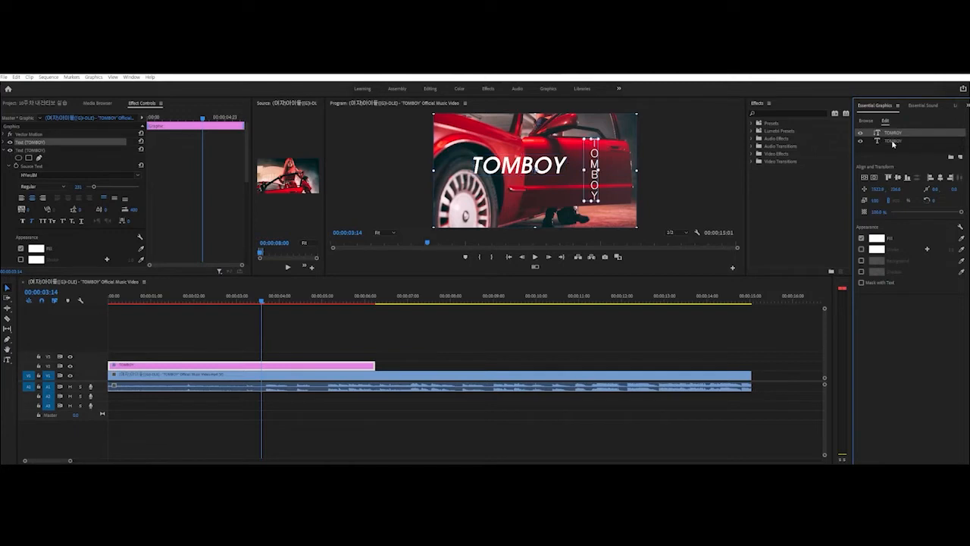
left_click(894, 140)
left_click(895, 135)
left_click(98, 103)
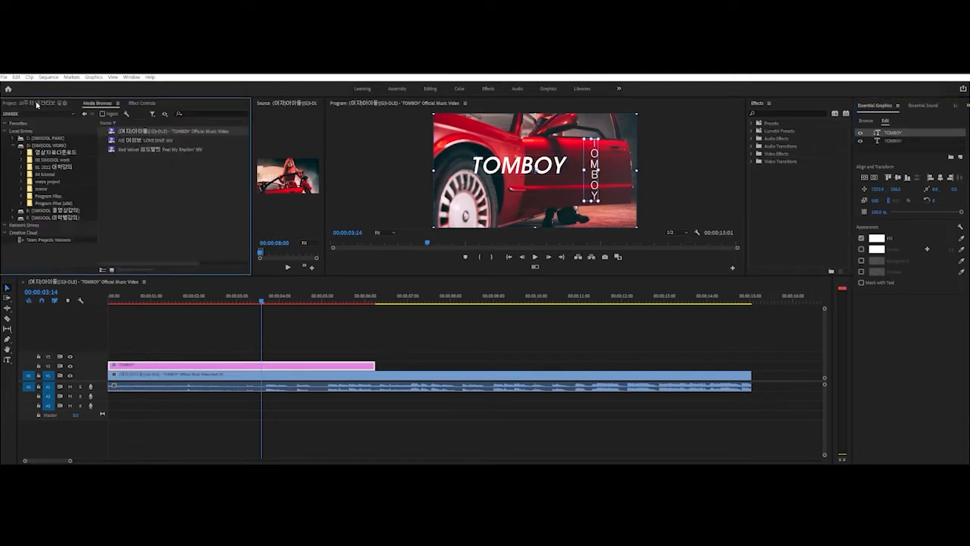
left_click(36, 103)
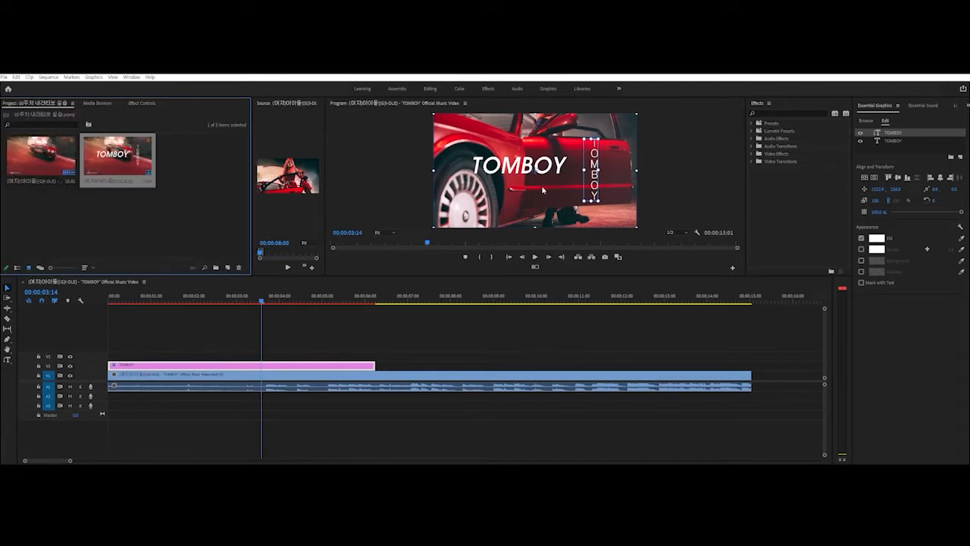
- Select the vertical TOMBOY text layer and move it below the horizontal title, near the frame's lower edge
left_click(547, 172)
left_click(890, 141)
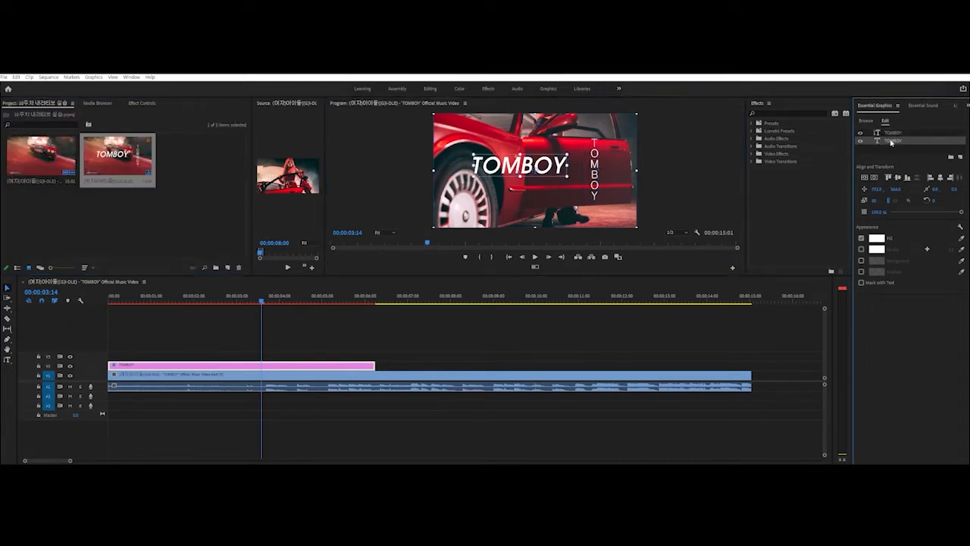
left_click(891, 135)
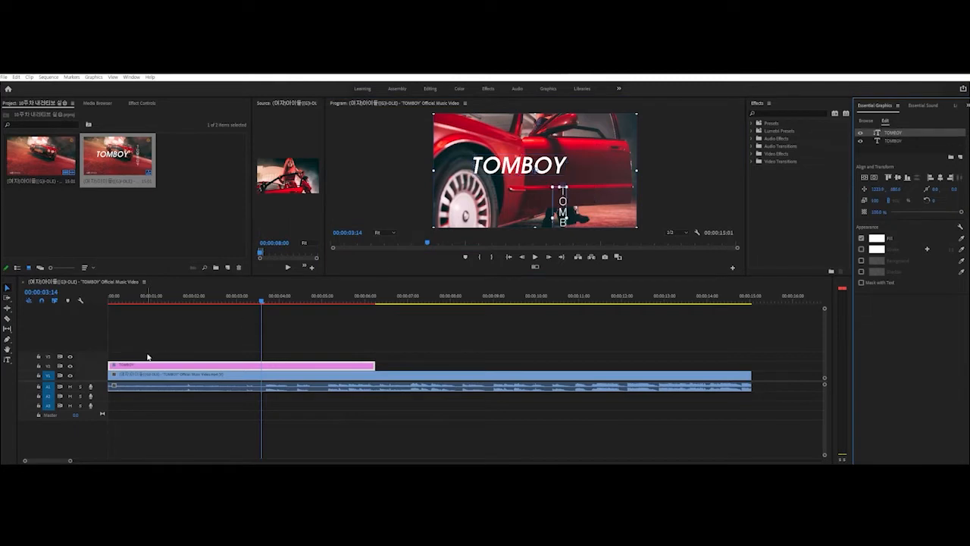
- Select only the horizontal TOMBOY text layer in the title clip and move it closer to the frame's centre
left_click(133, 366)
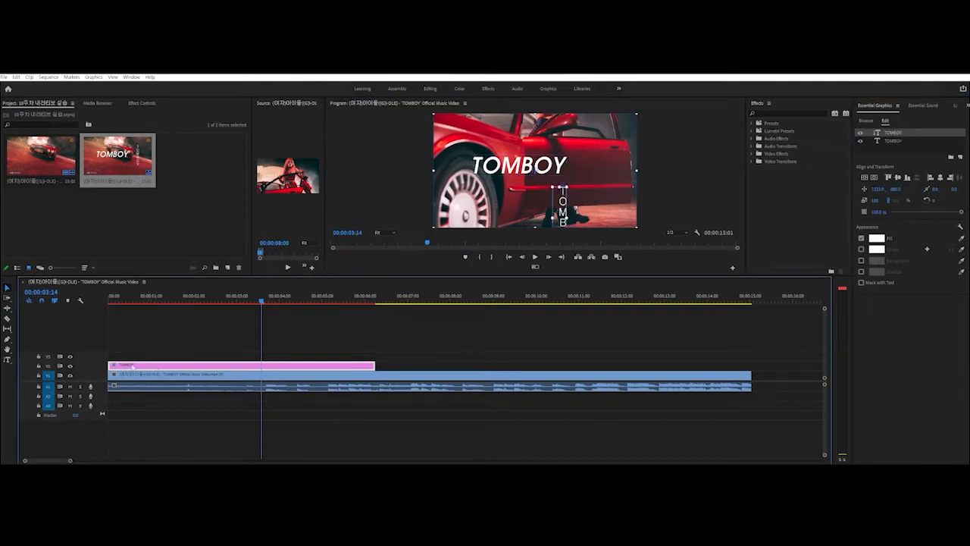
left_click(898, 142)
left_click_drag(528, 166, 576, 205)
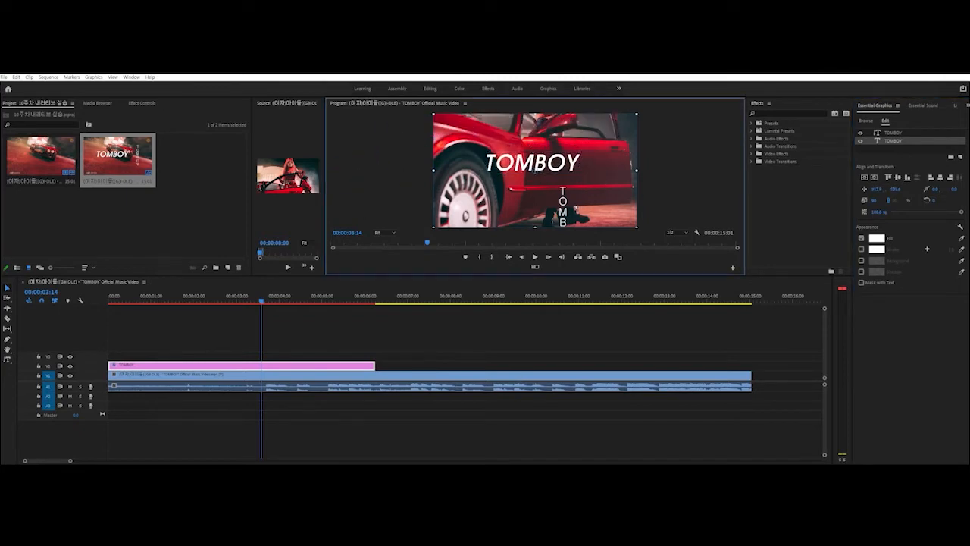
left_click(874, 177)
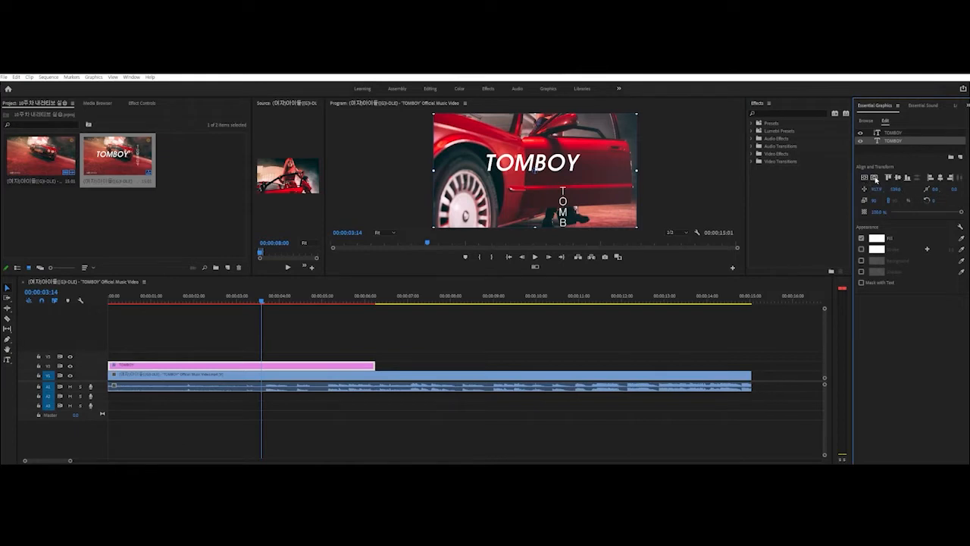
- Undo an accidental shift of the title, select both TOMBOY text layers, and move them together slightly up and to the right
left_click_drag(563, 166, 565, 173)
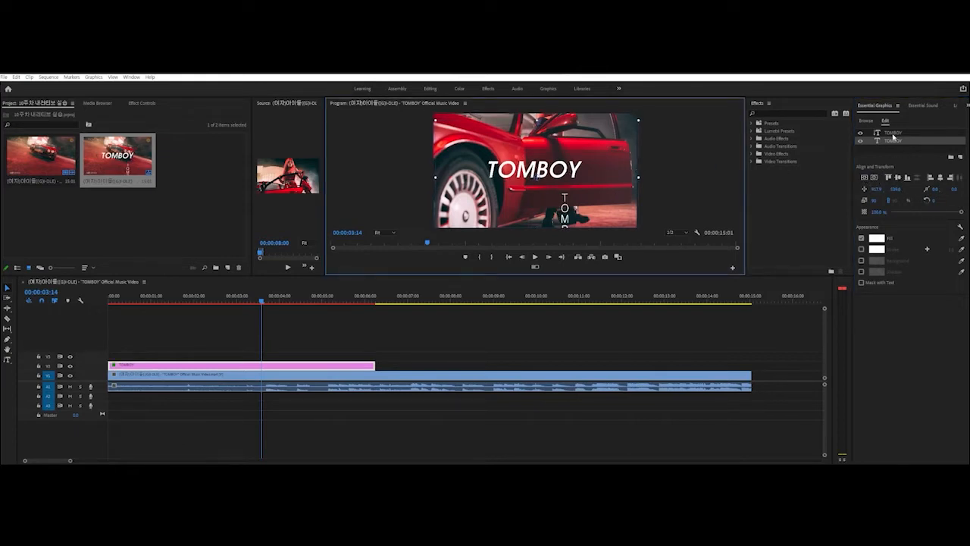
key("ctrl+z")
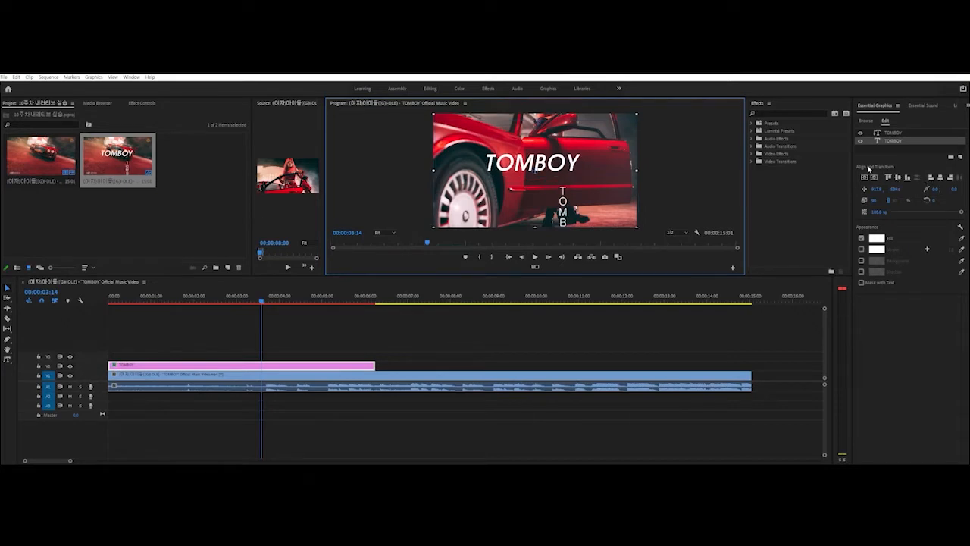
left_click(888, 132, "shift")
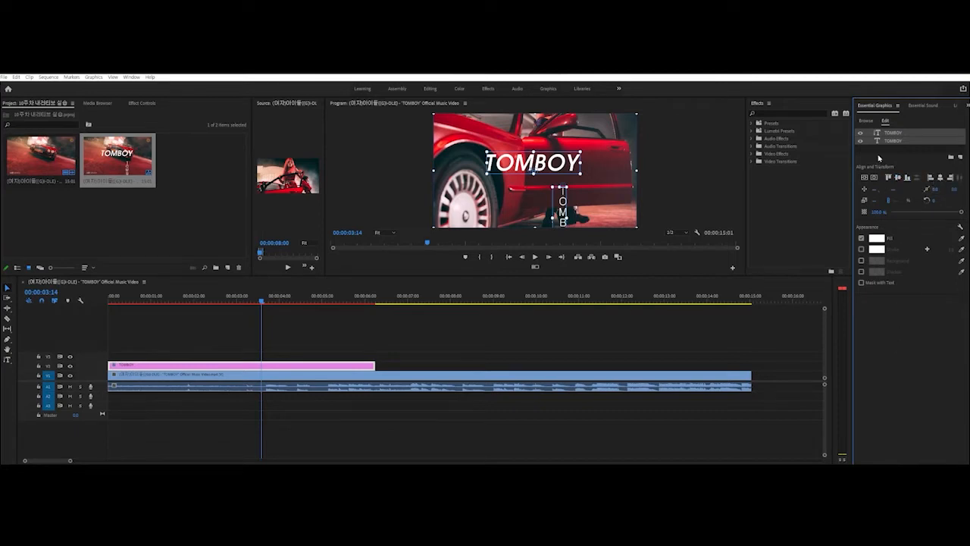
mouse_move(517, 210)
left_mouse_down()
mouse_move(582, 200)
mouse_move(432, 206)
mouse_move(504, 203)
left_mouse_up()
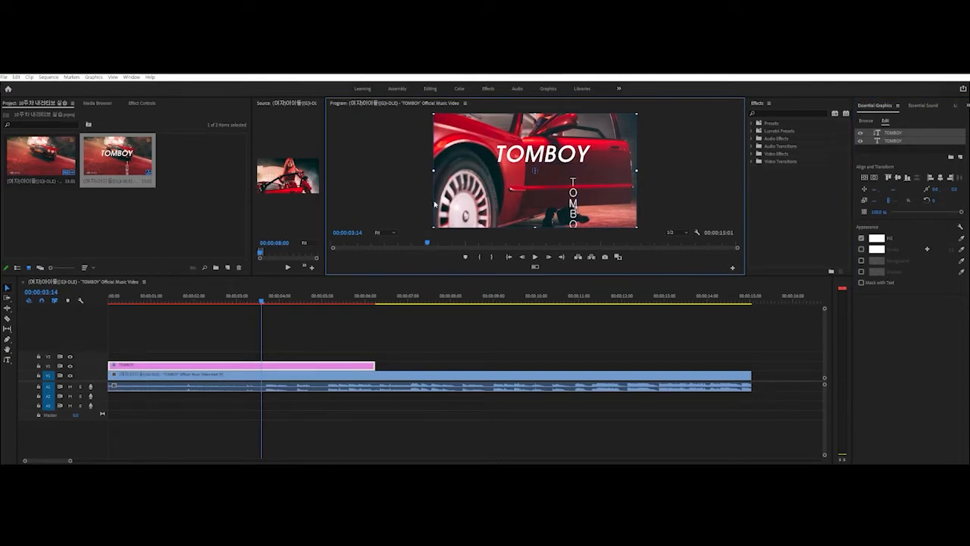
- Deselect the title clip, set the playhead to 00:00:01:14, and start a new horizontal text below the TOMBOY title
left_click_drag(215, 302, 252, 322)
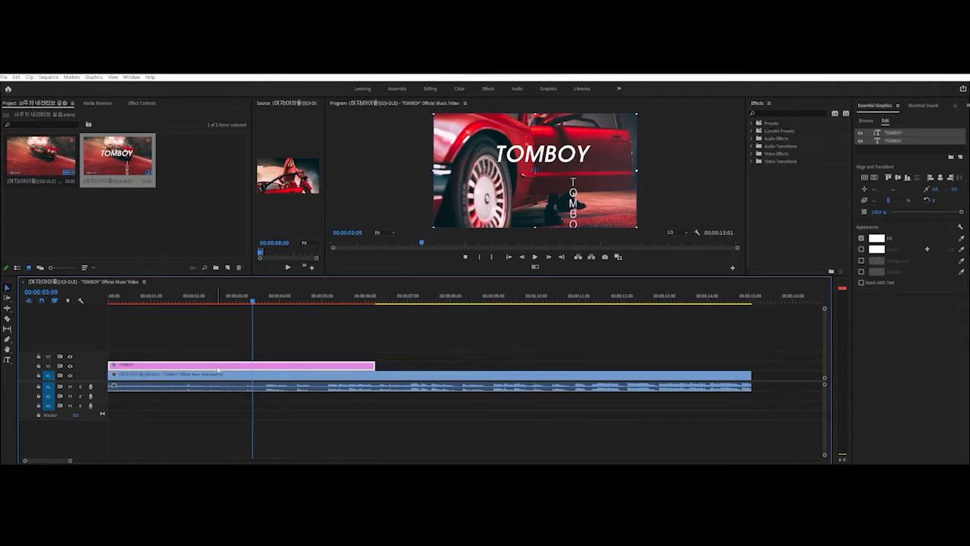
left_click(225, 319)
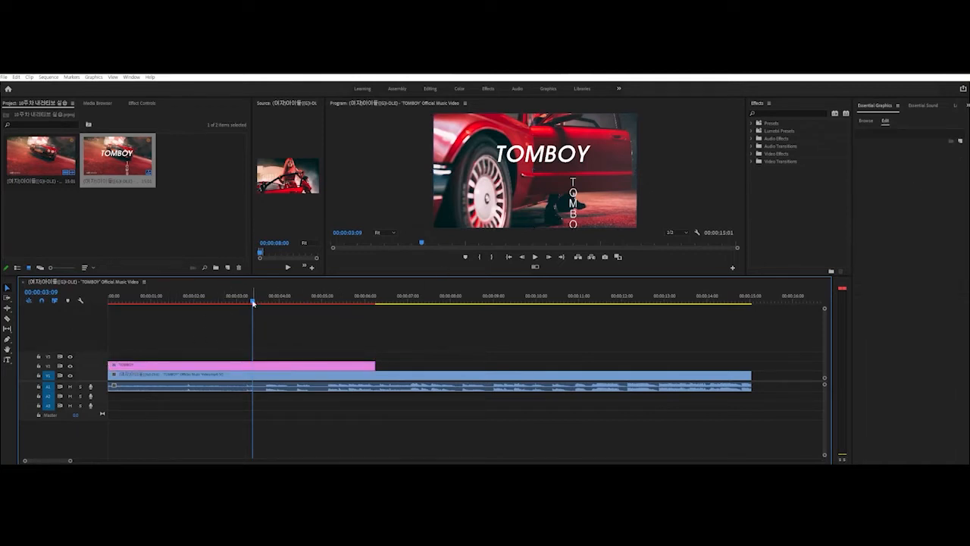
left_click_drag(253, 302, 175, 303)
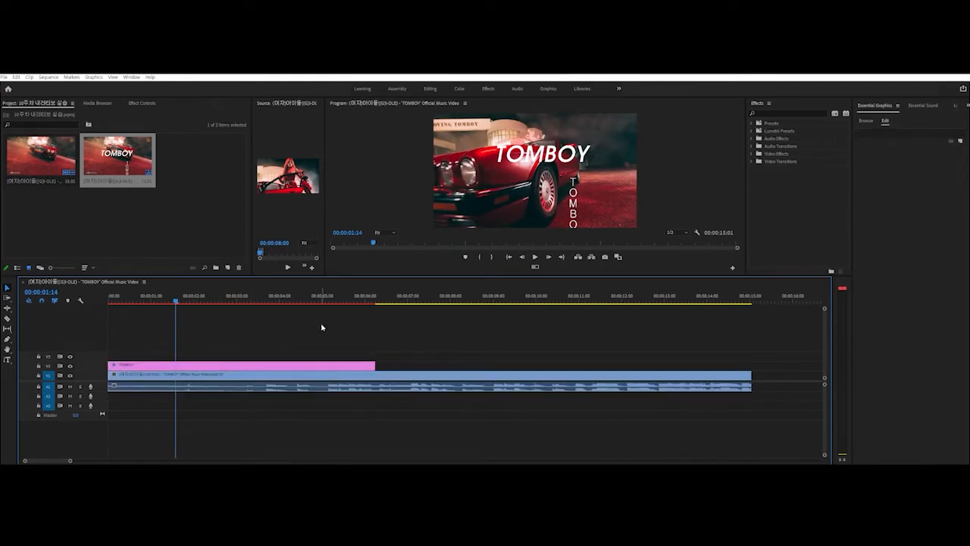
left_click(8, 360)
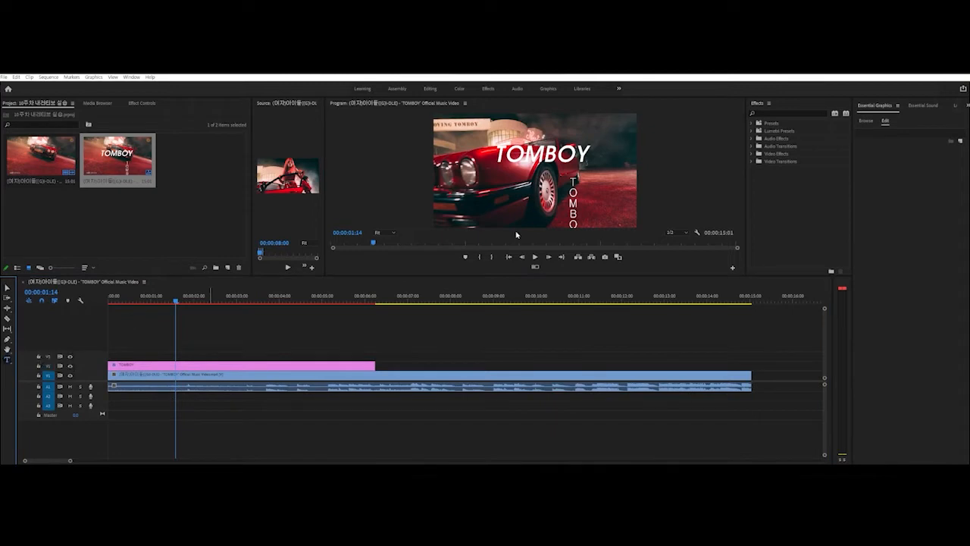
left_click(504, 202)
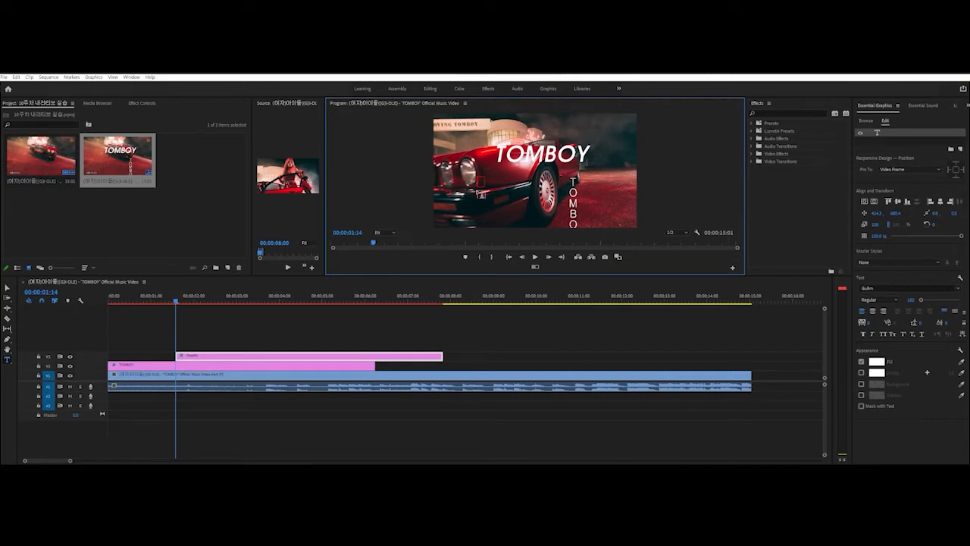
left_click(480, 182)
- Enter the text (G)I-DLE and move it directly beneath the horizontal TOMBOY title
type("(G)")
key("BackSpace")
key("BackSpace")
key("BackSpace")
type("(G)")
key("BackSpace")
key("BackSpace")
key("BackSpace")
type("(G)")
type("I-Dle")
key("BackSpace")
key("BackSpace")
type("LE")
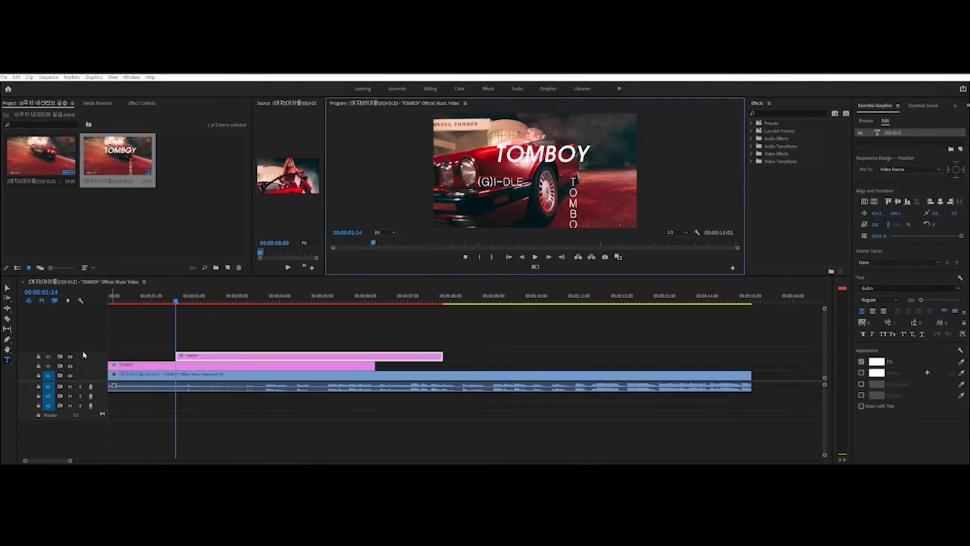
left_click(8, 288)
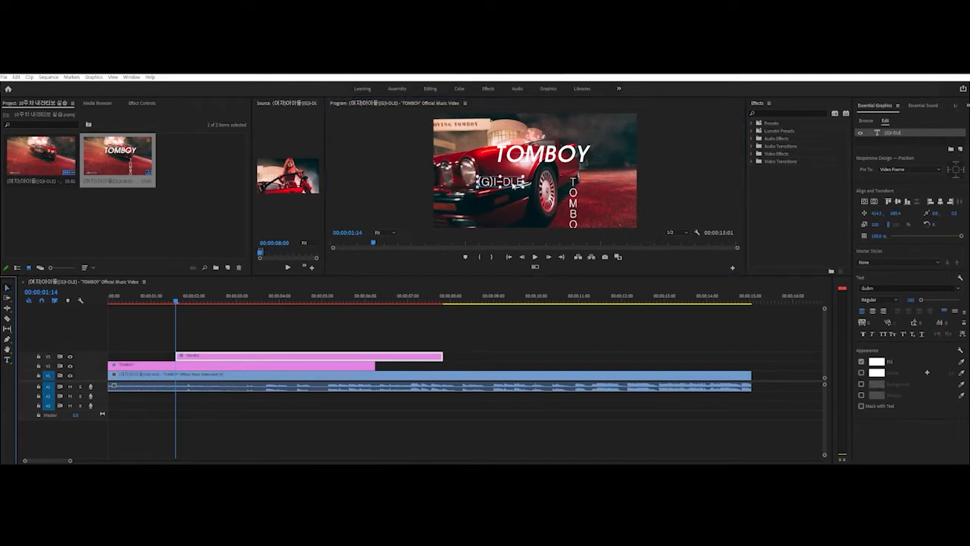
left_click_drag(516, 184, 557, 178)
- Delete the vertical TOMBOY text layer, and select the (G)I-DLE clip with the playhead at 00:00:02:12
left_click(319, 366)
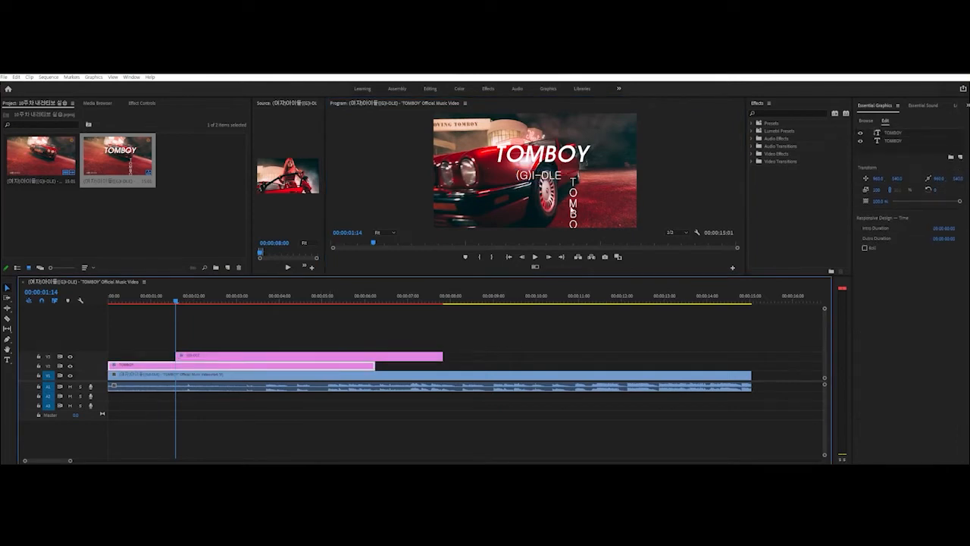
left_click(667, 235)
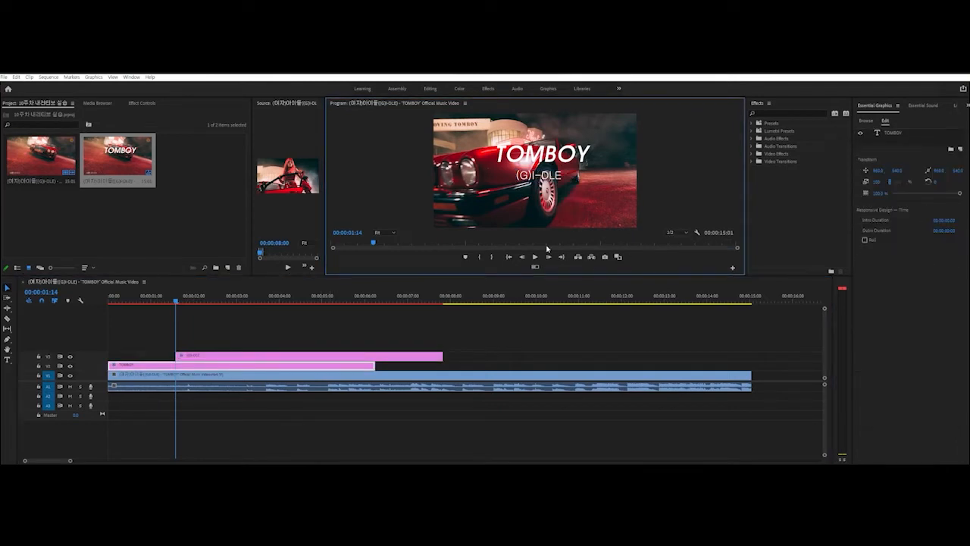
left_click(336, 359)
left_click(336, 357)
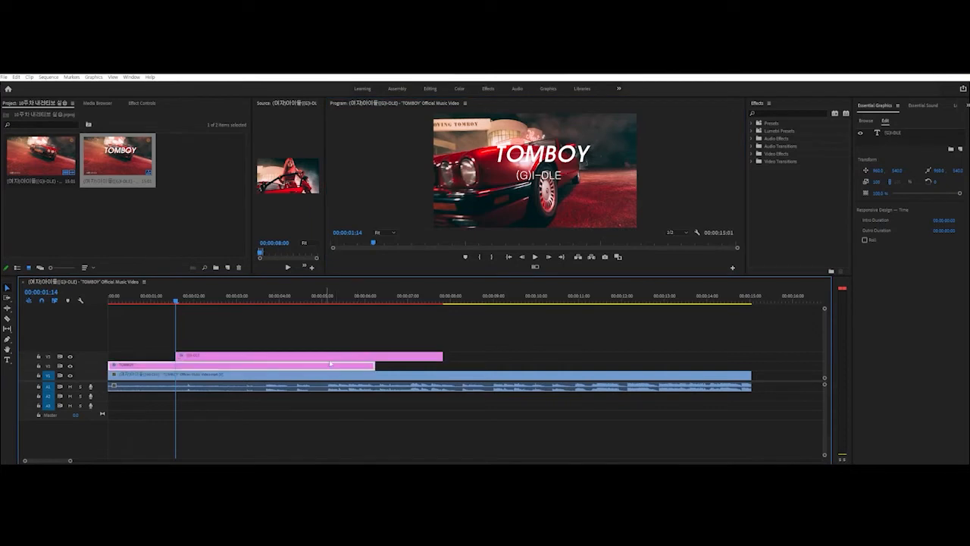
left_click(214, 301)
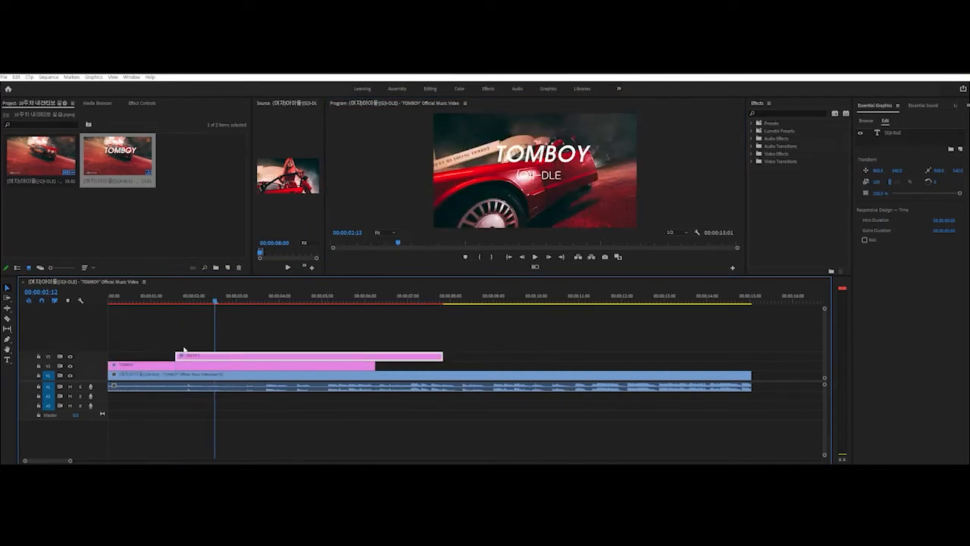
- Check the Still Image Default Duration in the Timeline preferences, and close the preferences
left_click(16, 77)
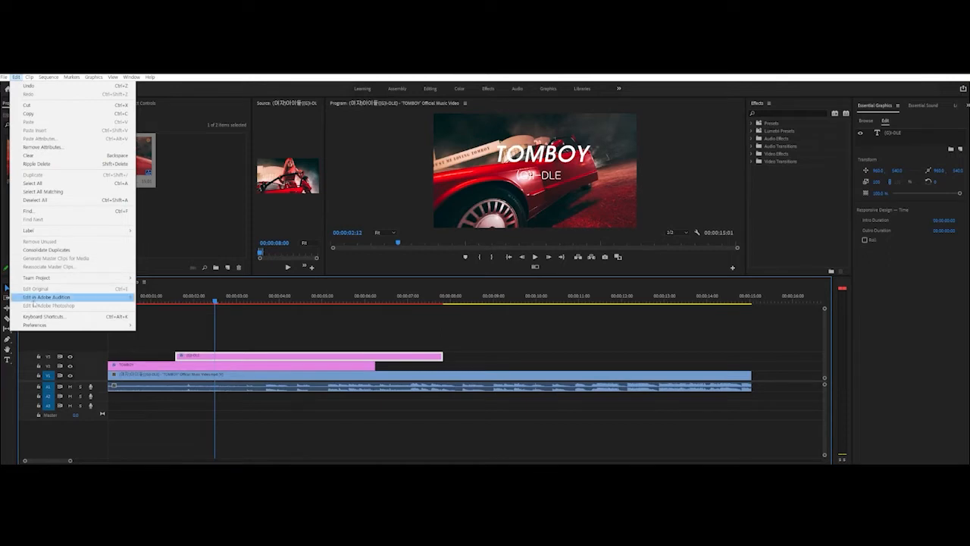
mouse_move(42, 325)
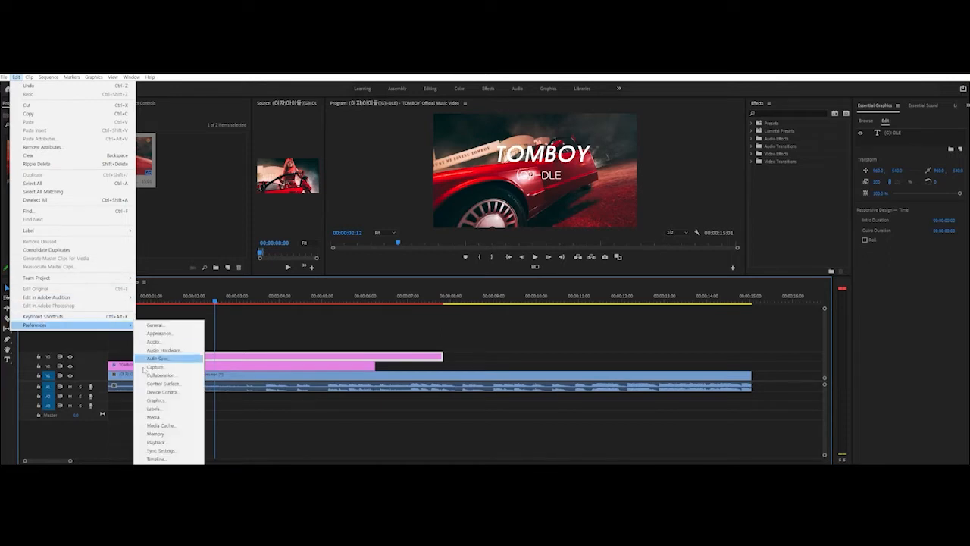
left_click(157, 459)
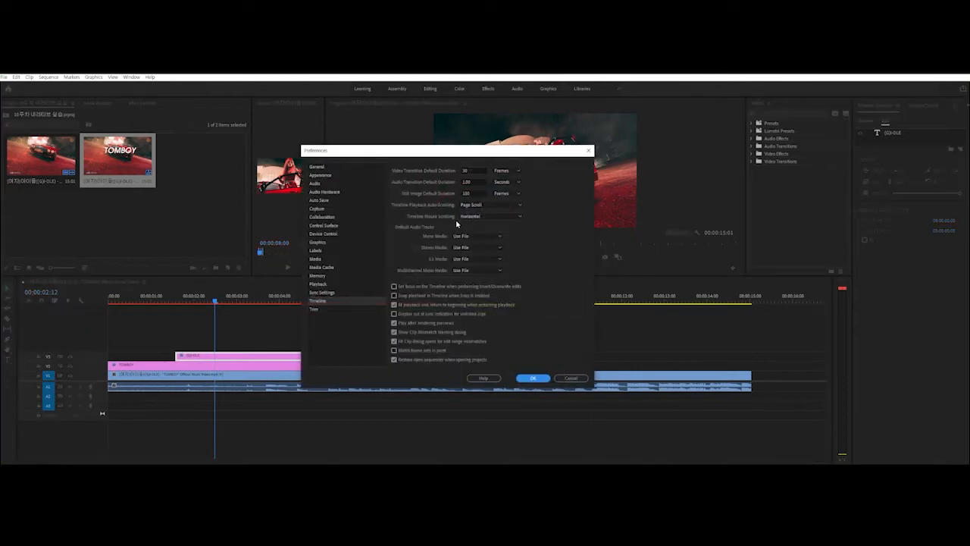
left_click(473, 194)
double_click(470, 193)
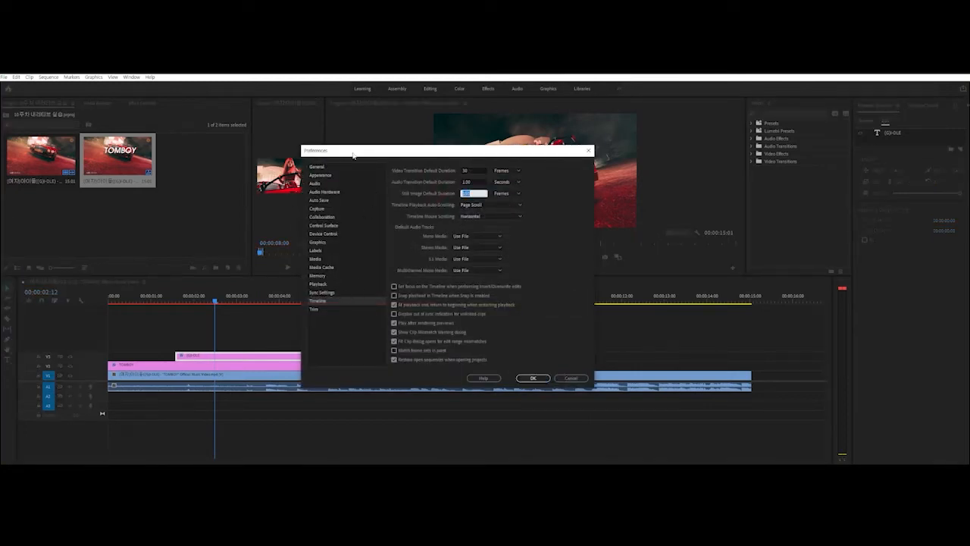
left_click_drag(353, 155, 609, 183)
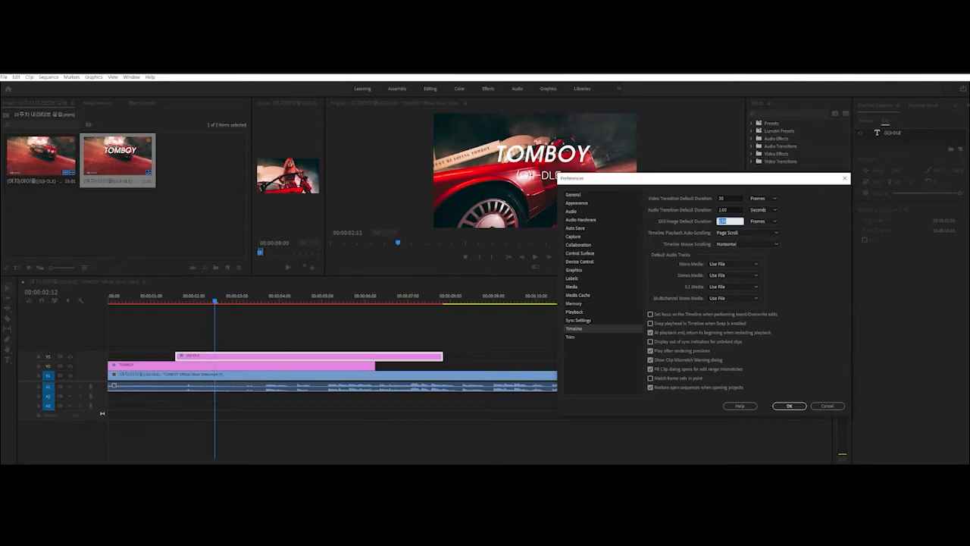
left_click(790, 408)
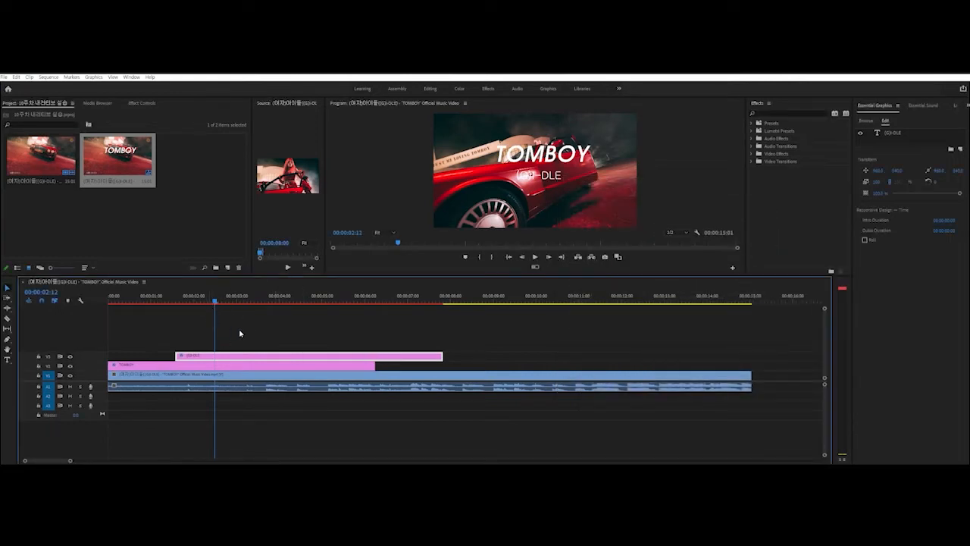
- Lengthen the (G)I-DLE and TOMBOY title clips slightly and move both to start at about 00:00:08:00 with matching ends
mouse_move(440, 357)
left_mouse_down()
mouse_move(350, 342)
mouse_move(450, 346)
left_mouse_up()
left_click(891, 131)
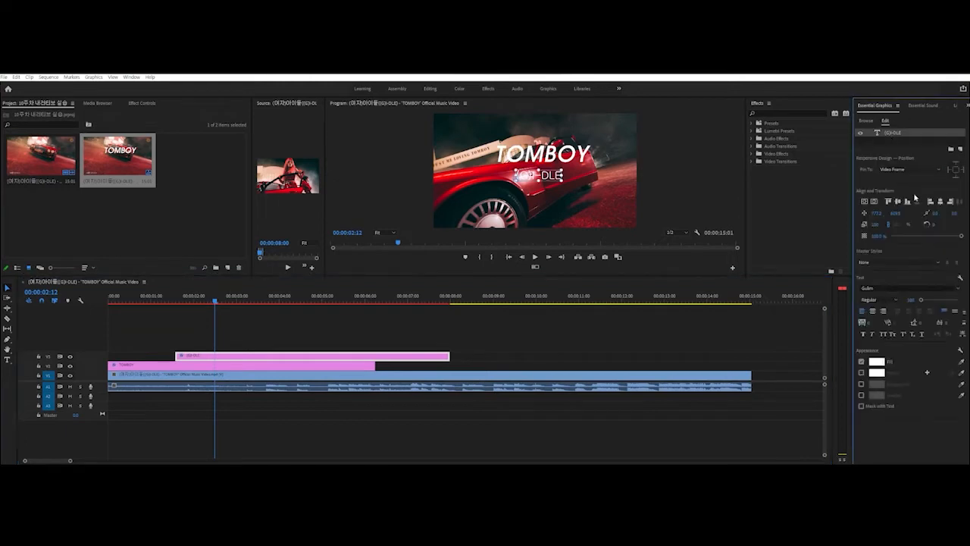
left_click_drag(424, 356, 699, 356)
left_click_drag(297, 367, 637, 369)
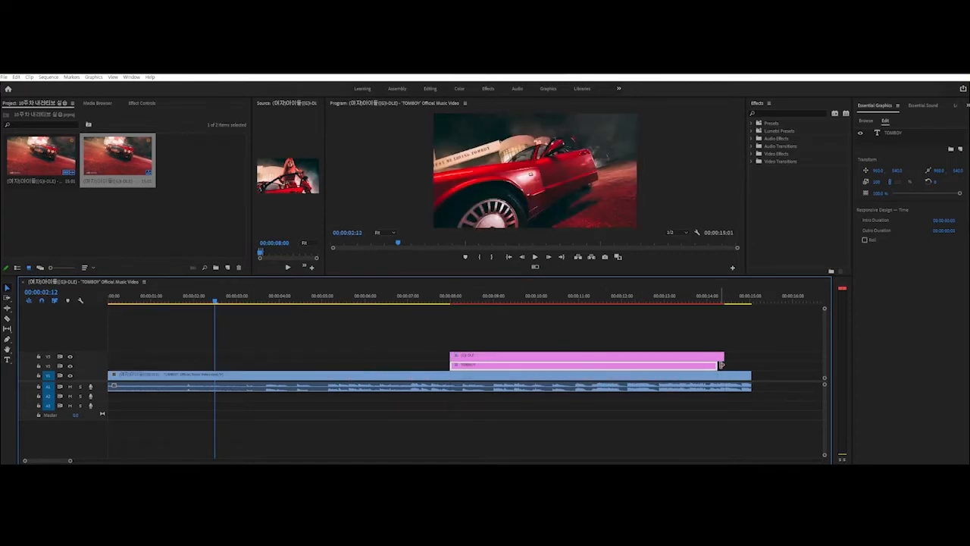
left_click_drag(720, 365, 723, 365)
- Split the music video clip at 00:00:09:09, on the dark shot behind the titles
left_click(558, 302)
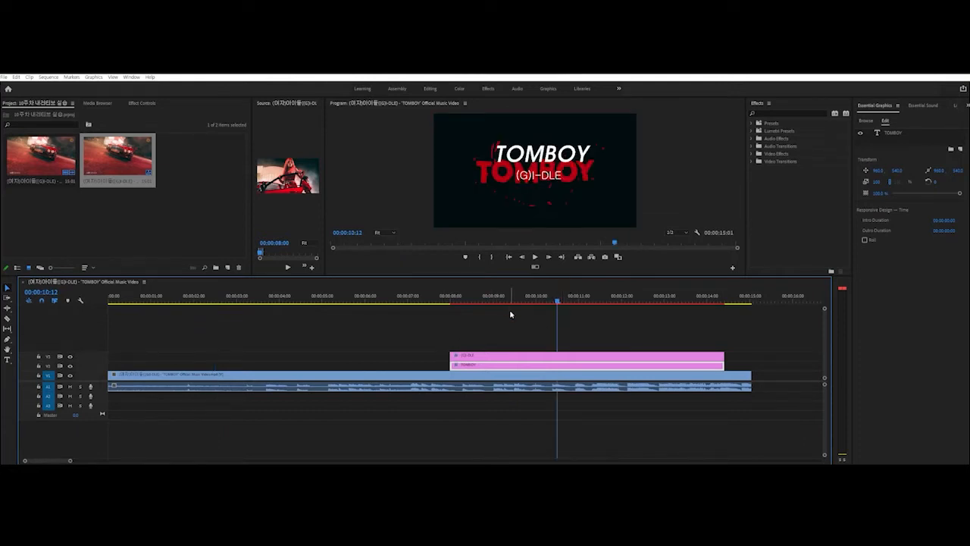
left_click(487, 301)
left_click_drag(476, 300, 508, 292)
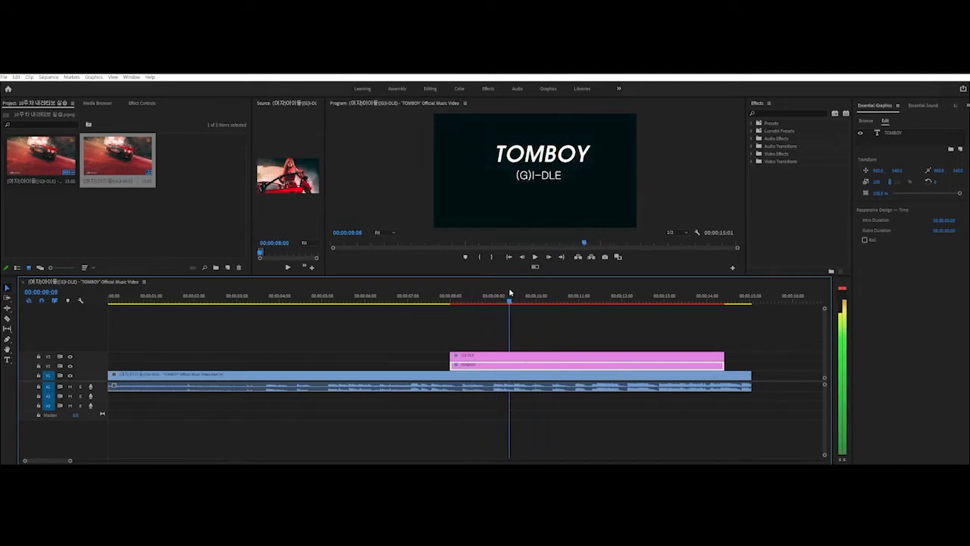
left_click(509, 377)
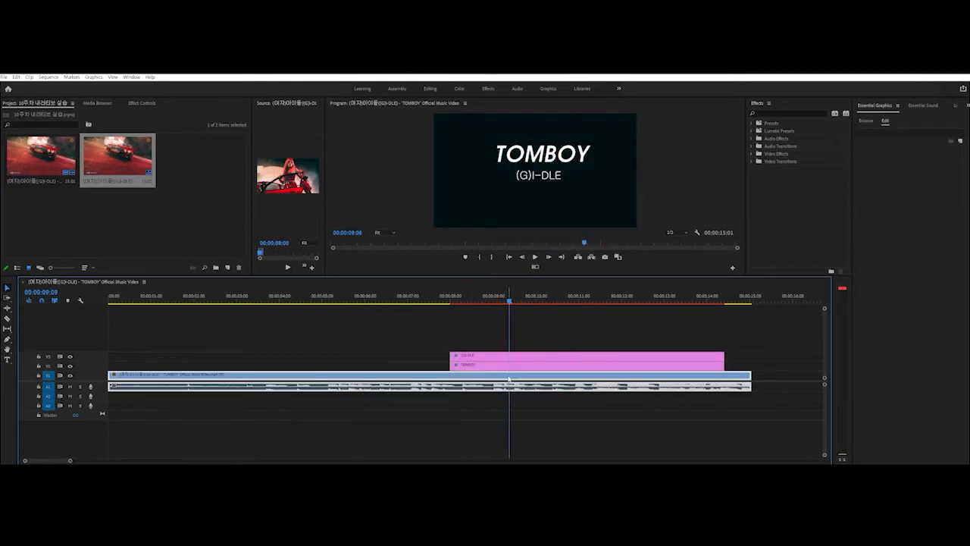
key("ctrl+k")
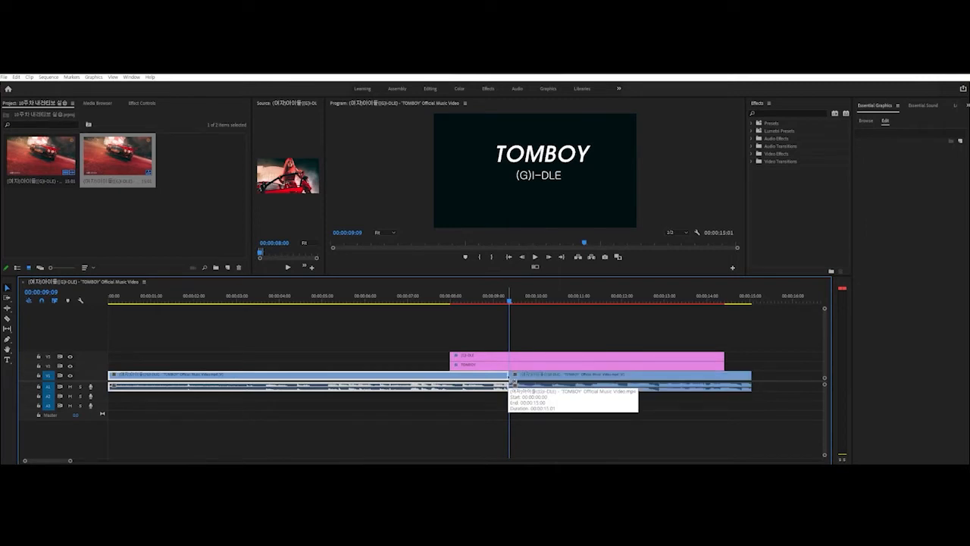
- Split the music video clip at 00:00:11:05 and delete only the video part between the two cuts, keeping its audio
key("space")
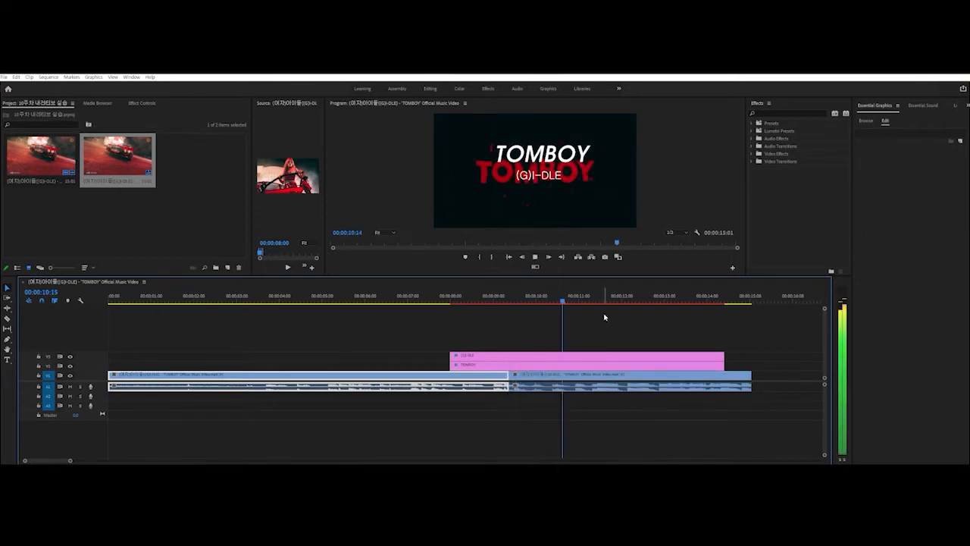
key("space")
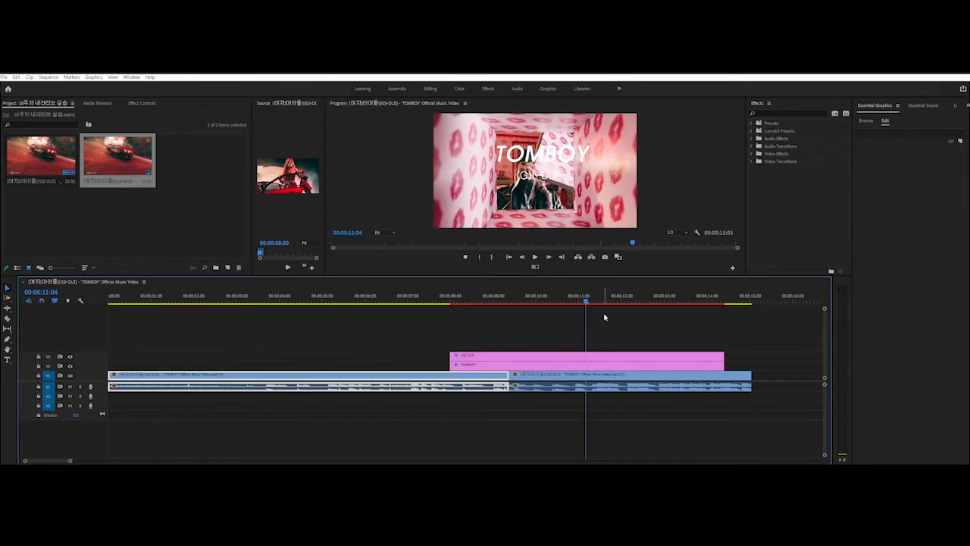
key("ctrl+k")
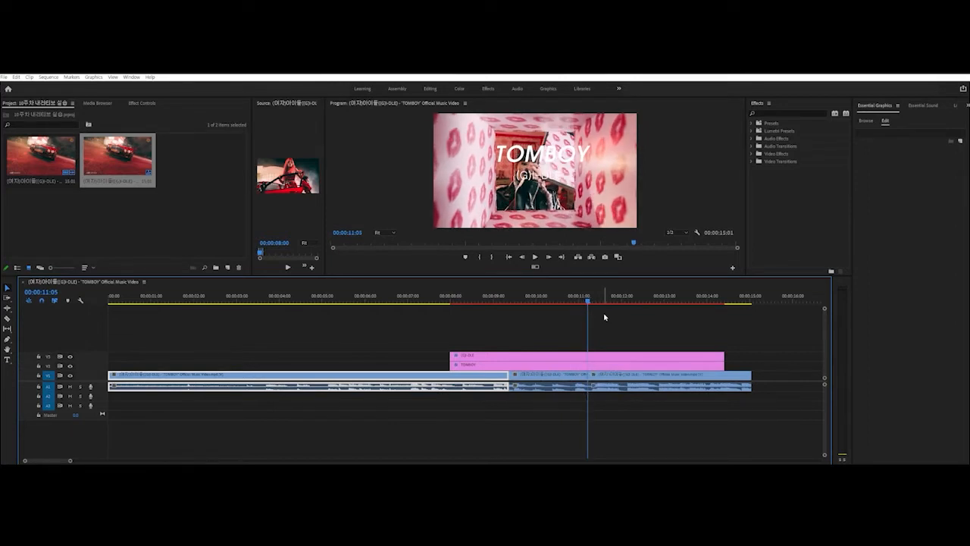
left_click(554, 374)
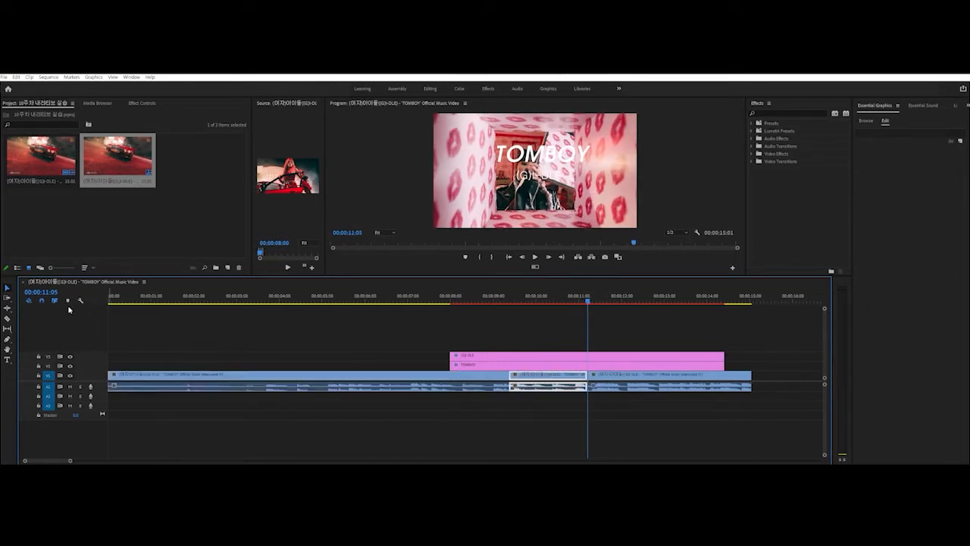
left_click(489, 442)
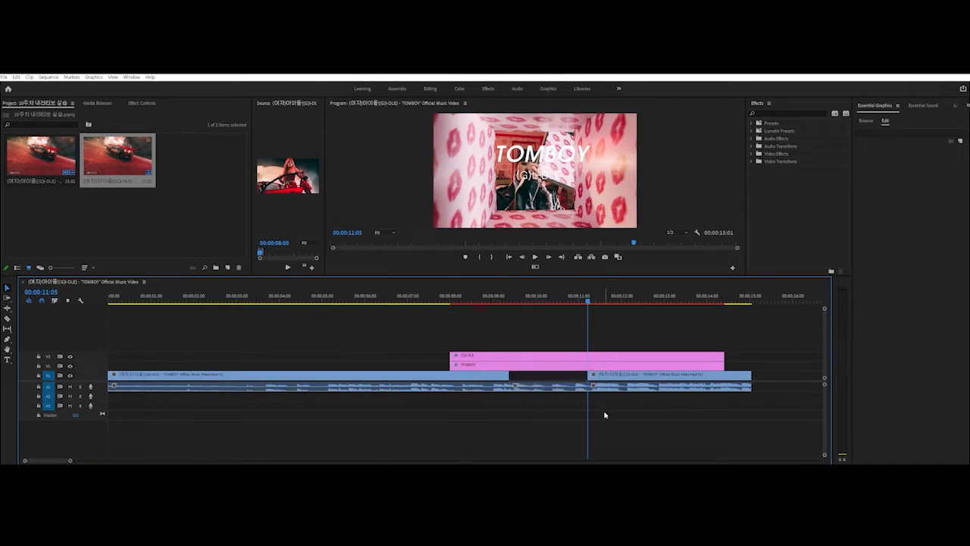
- Move the TOMBOY and (G)I-DLE title clips together so both start at the first cut, where the video gap begins
left_click_drag(455, 326, 540, 369)
left_click_drag(524, 304, 566, 369)
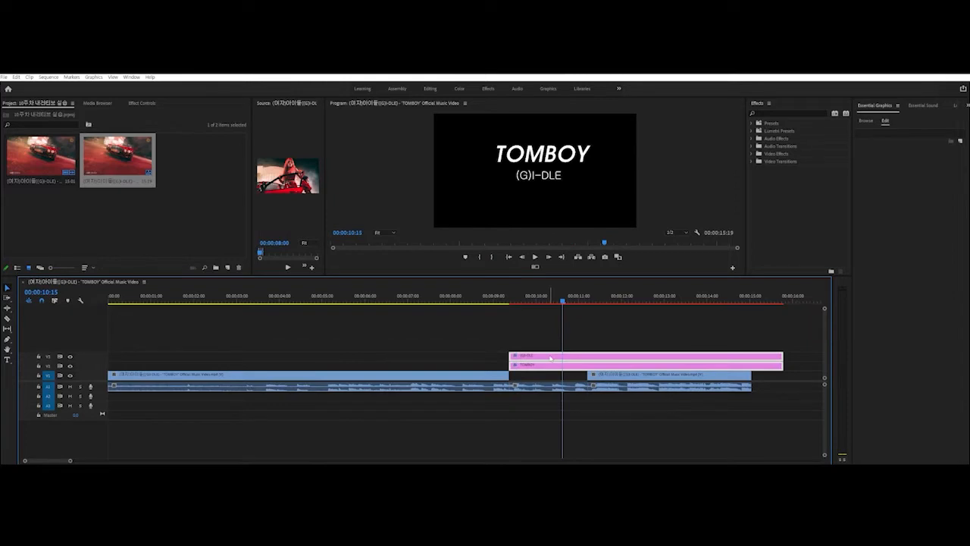
left_click(532, 327)
- Look through the Master Styles and font options of the TOMBOY text layer without changing them
left_click(562, 365)
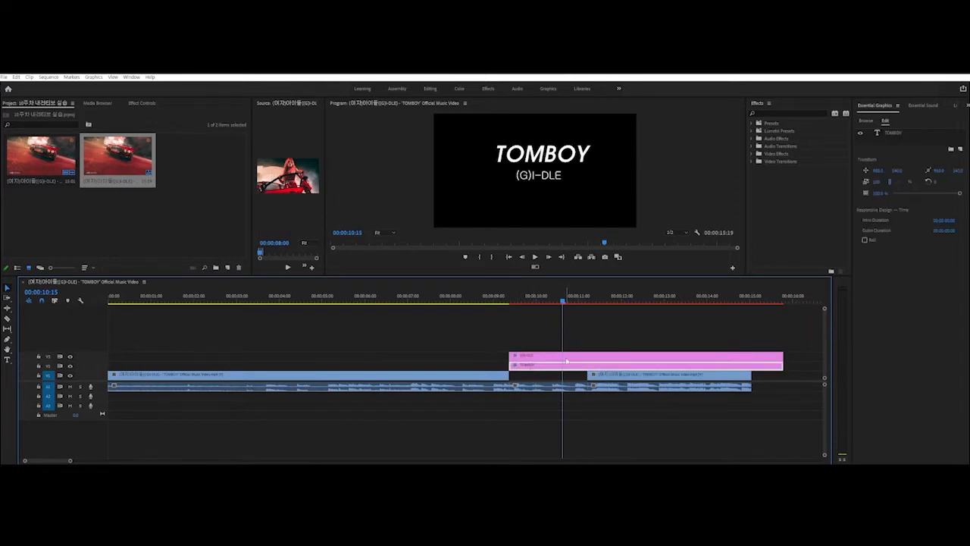
left_click(892, 133)
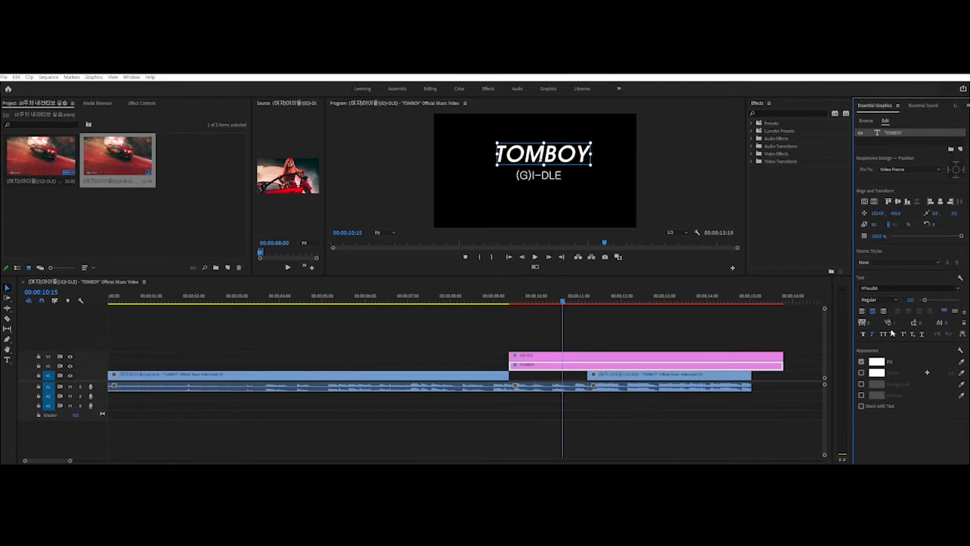
left_click(923, 262)
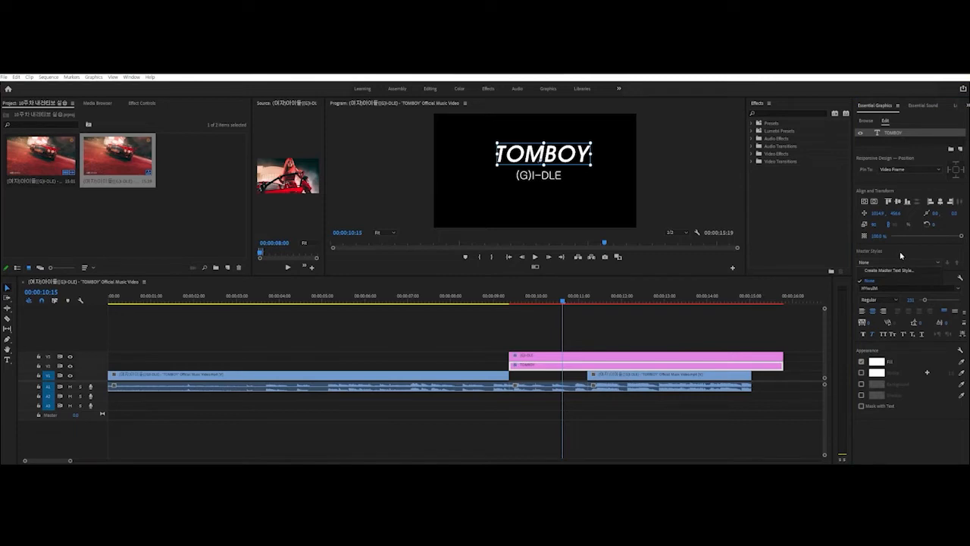
left_click(866, 280)
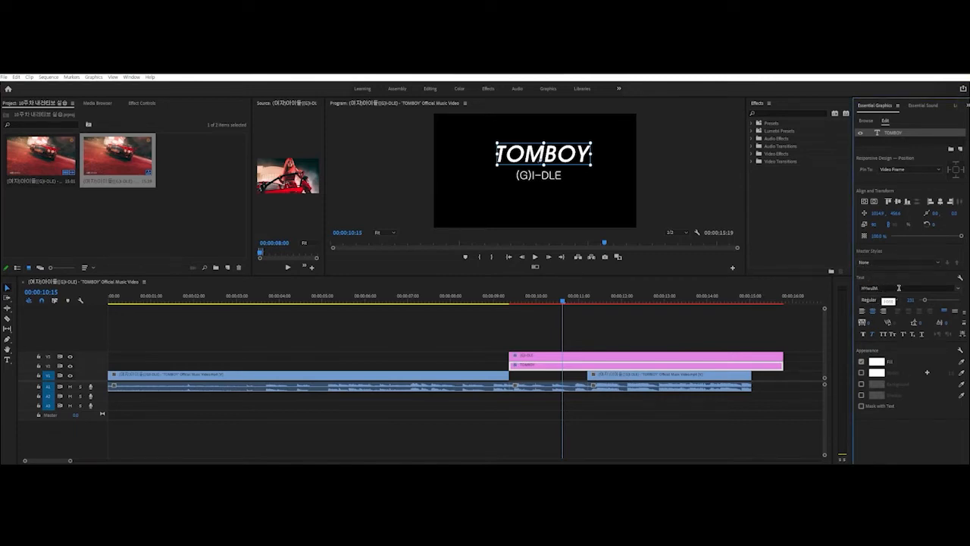
left_click(883, 290)
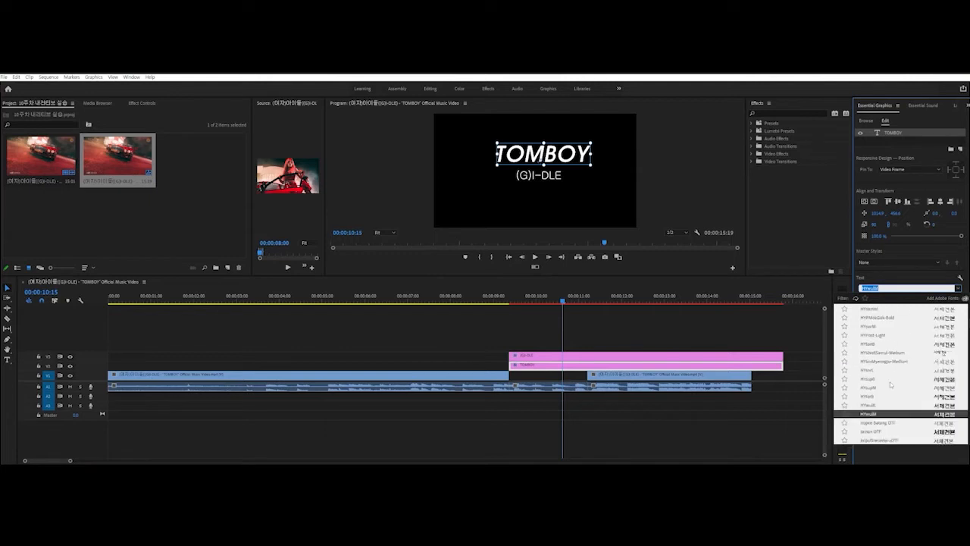
left_click(735, 433)
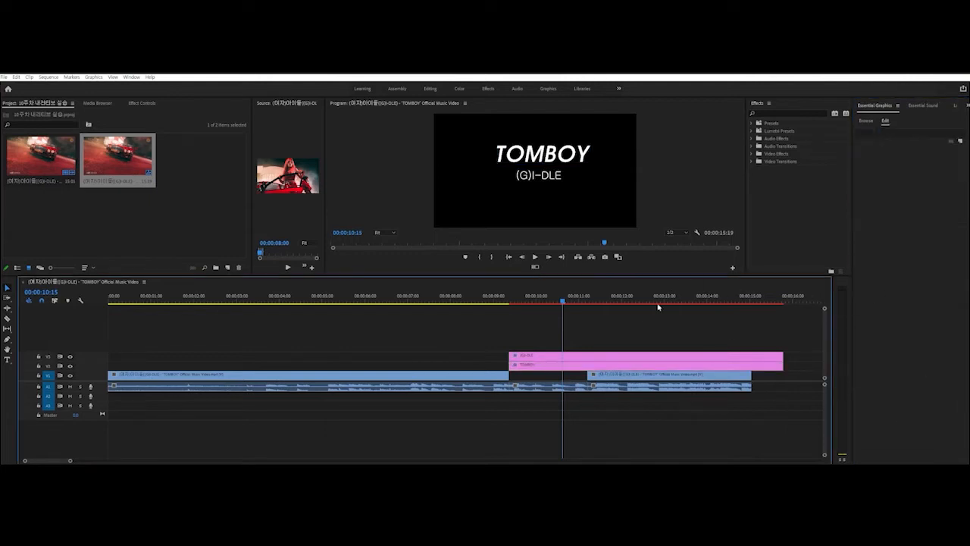
- Apply Faux Bold to the TOMBOY text layer together with Faux Italic
left_click(634, 366)
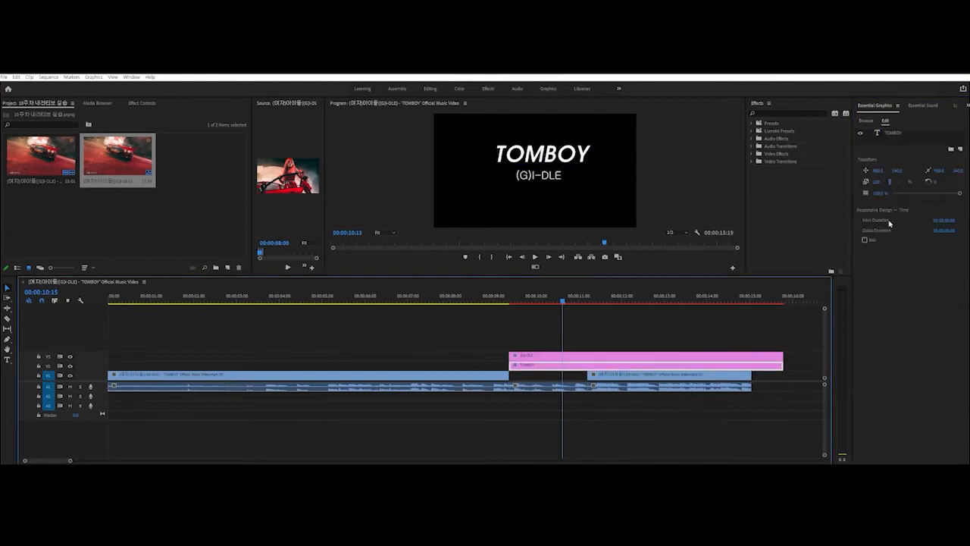
left_click(895, 134)
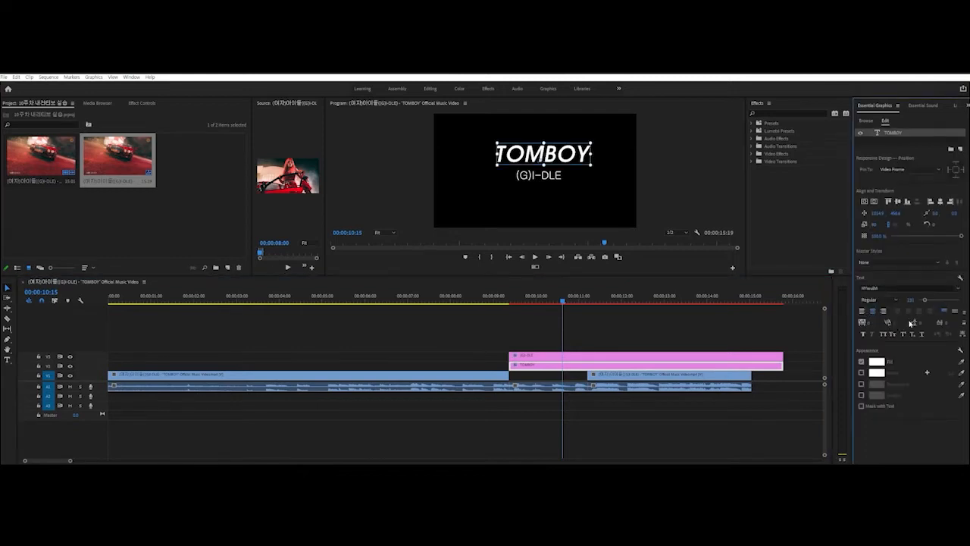
left_click(873, 334)
left_click(864, 335)
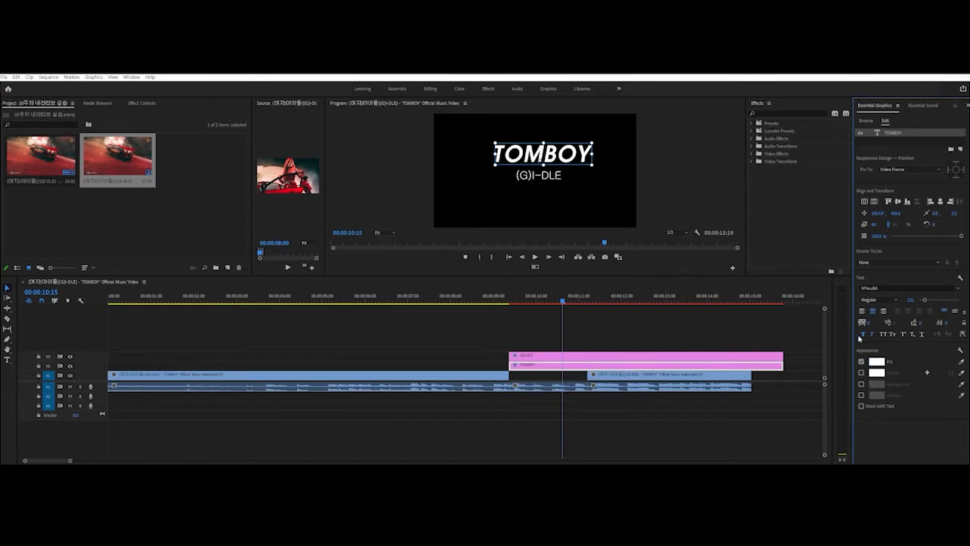
- Enable a stroke on the TOMBOY text and color it a muted red
left_click(861, 373)
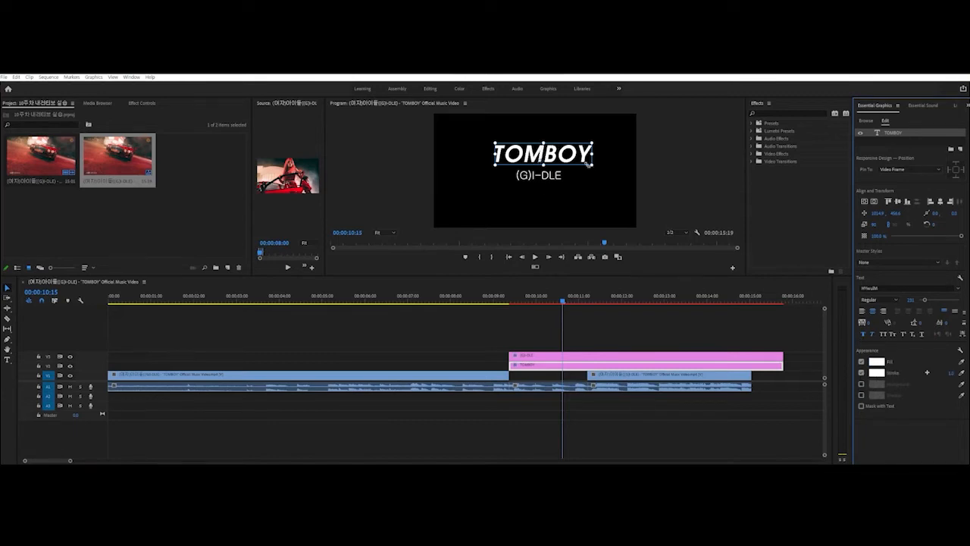
left_click(877, 373)
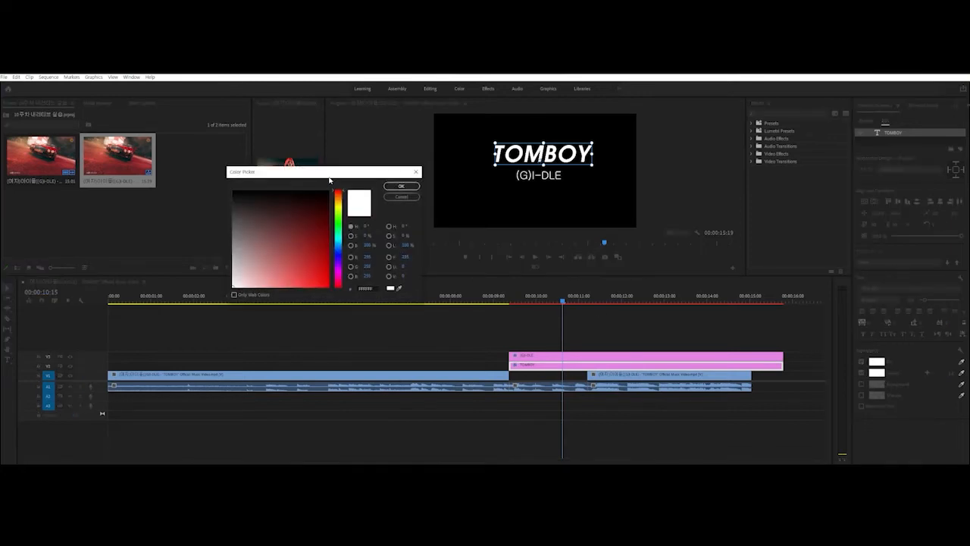
left_click_drag(330, 180, 610, 185)
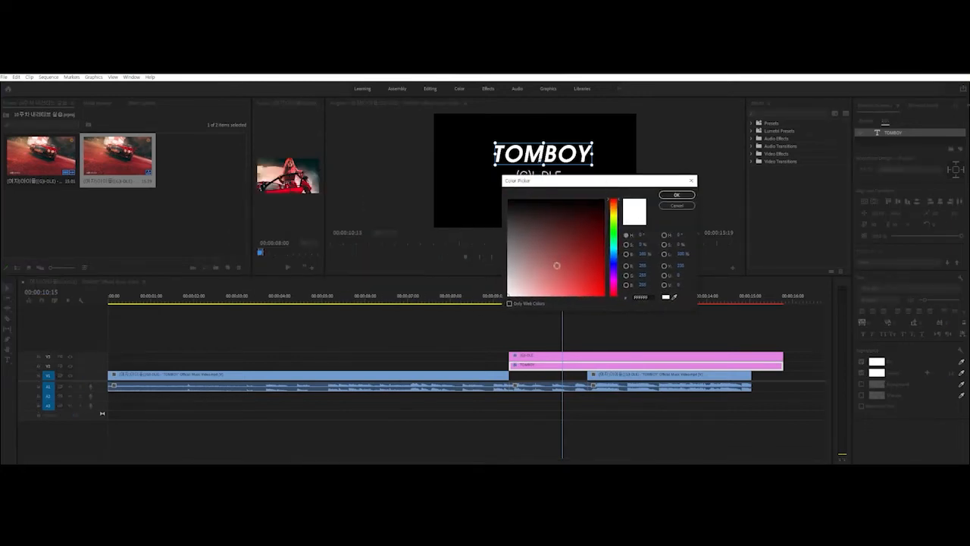
left_click(562, 265)
mouse_move(590, 274)
left_mouse_down()
mouse_move(594, 287)
mouse_move(579, 274)
left_mouse_up()
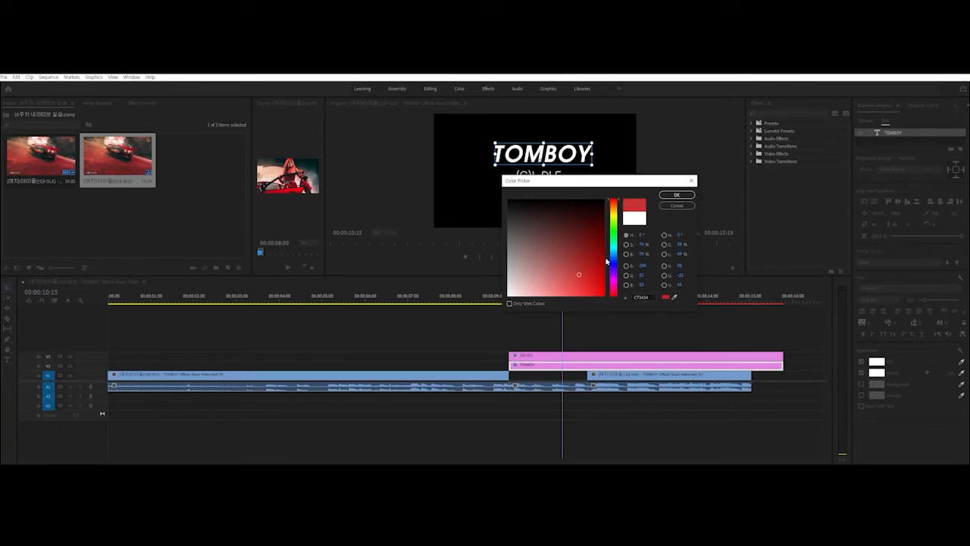
left_click(680, 196)
left_click(680, 196)
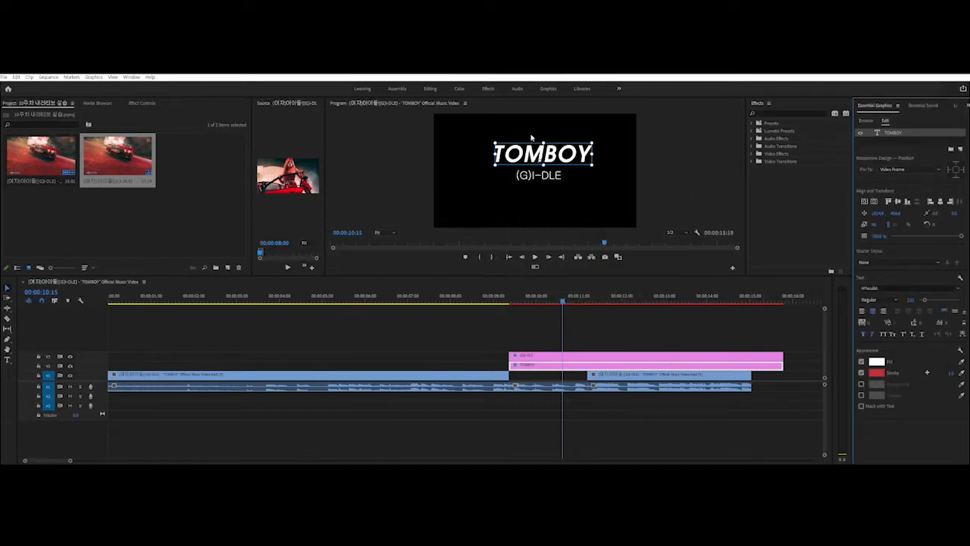
- Widen the TOMBOY text's stroke to about 64 and change its color to a brighter red
left_click_drag(950, 373, 957, 372)
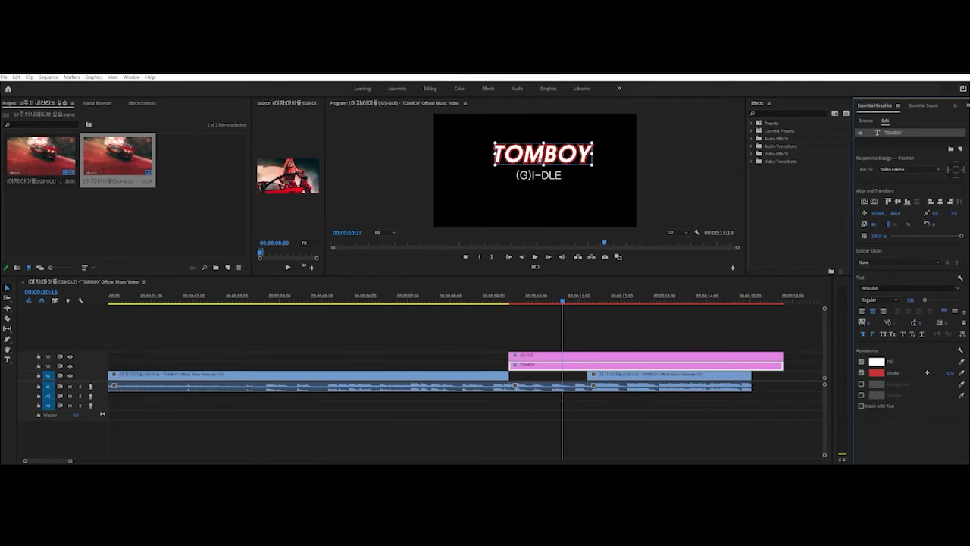
left_click_drag(949, 372, 956, 373)
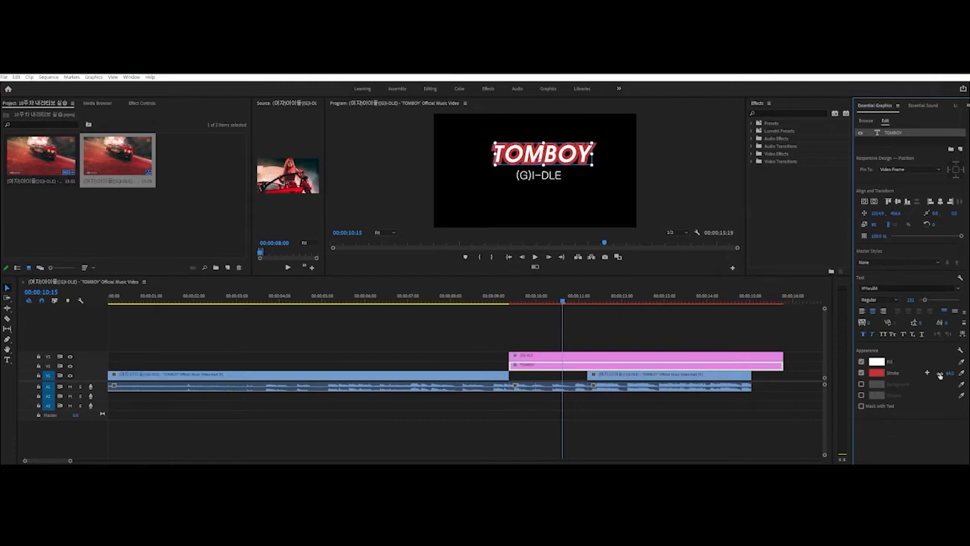
left_click(877, 373)
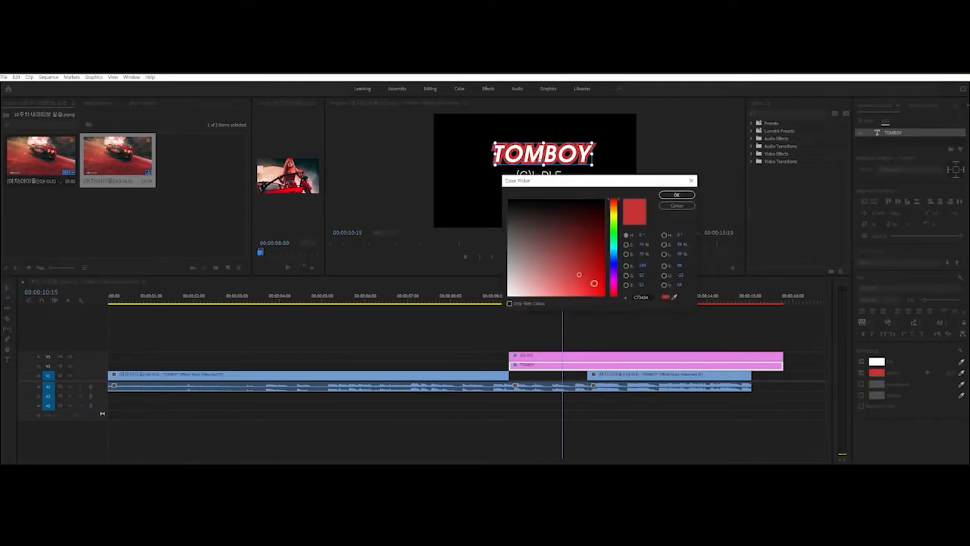
left_click(676, 194)
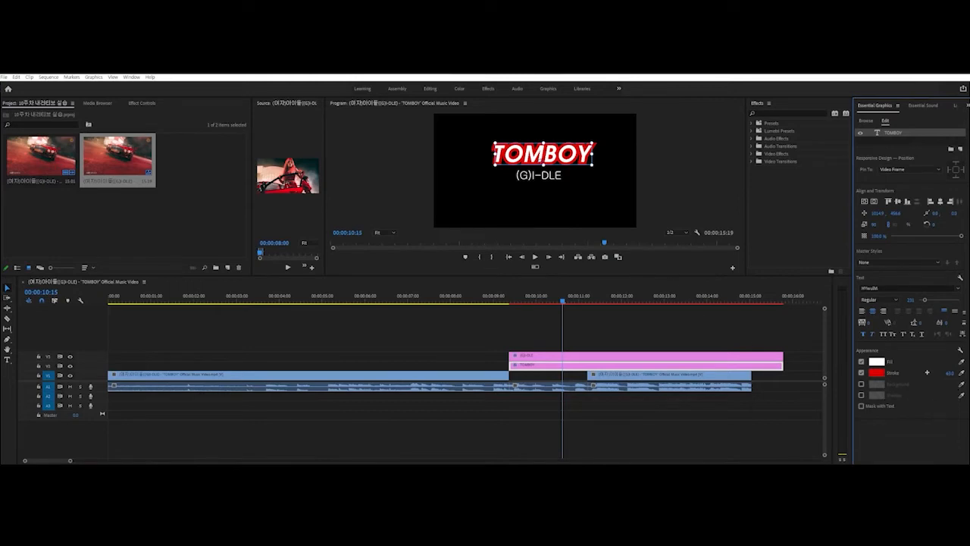
- Reduce the stroke width to about 27 and sample its color from the red car in the Source monitor with the eyedropper
left_click_drag(950, 373, 934, 373)
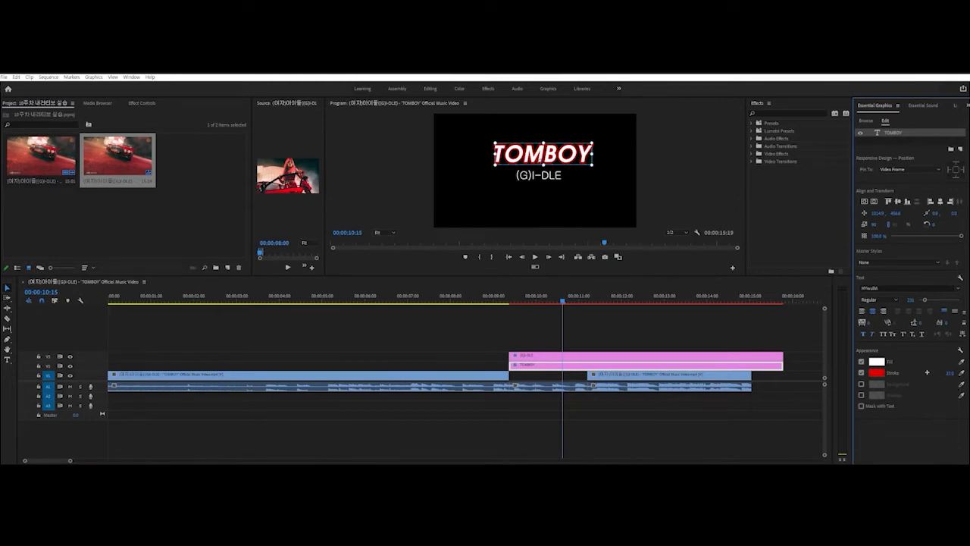
left_click(962, 373)
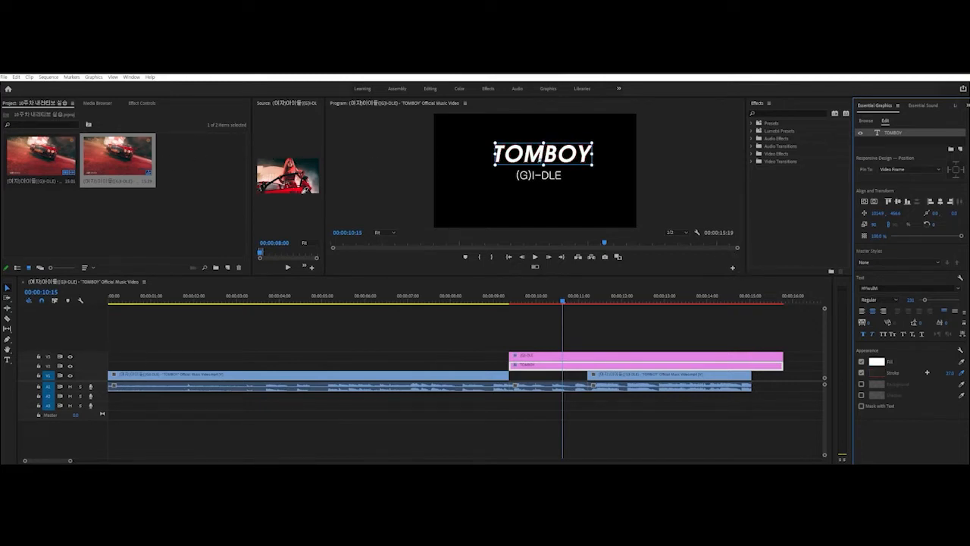
left_click(304, 186)
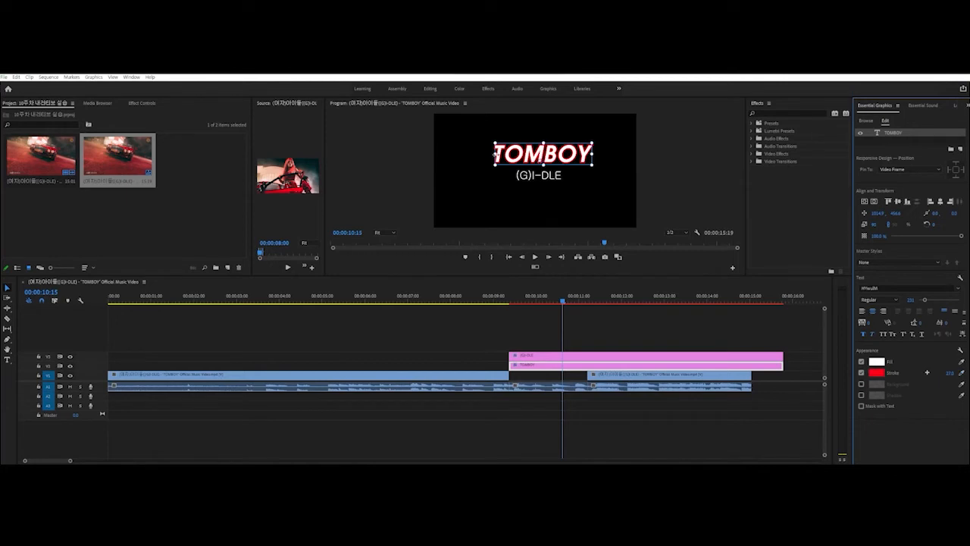
- Add a second stroke to the TOMBOY text, color it bright yellow and widen it slightly beyond its default
left_click(928, 373)
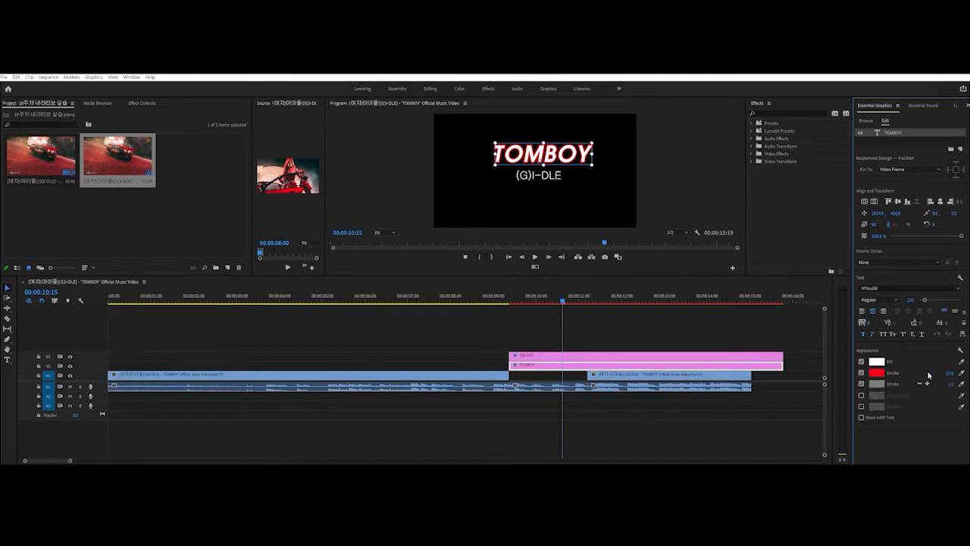
left_click(878, 385)
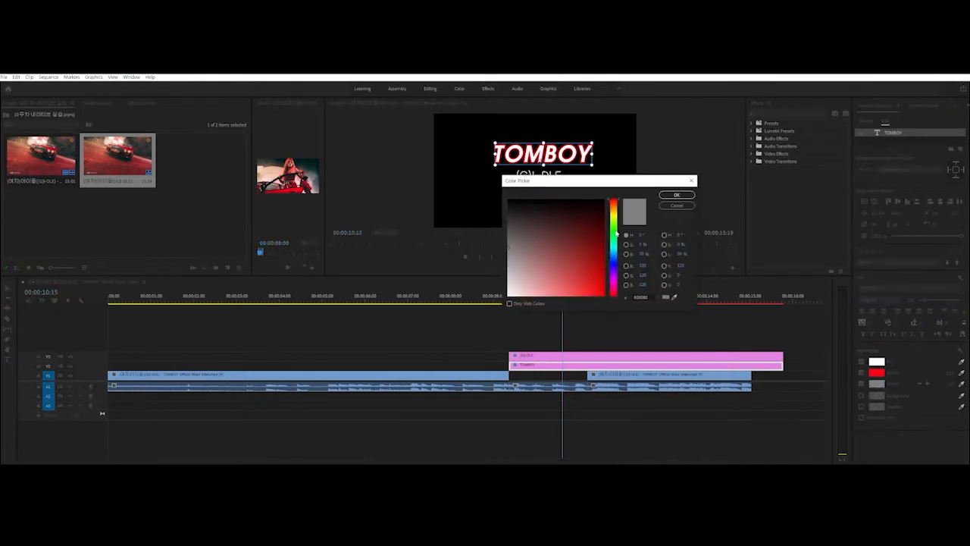
mouse_move(616, 233)
left_mouse_down()
mouse_move(615, 257)
mouse_move(558, 260)
mouse_move(596, 235)
left_mouse_up()
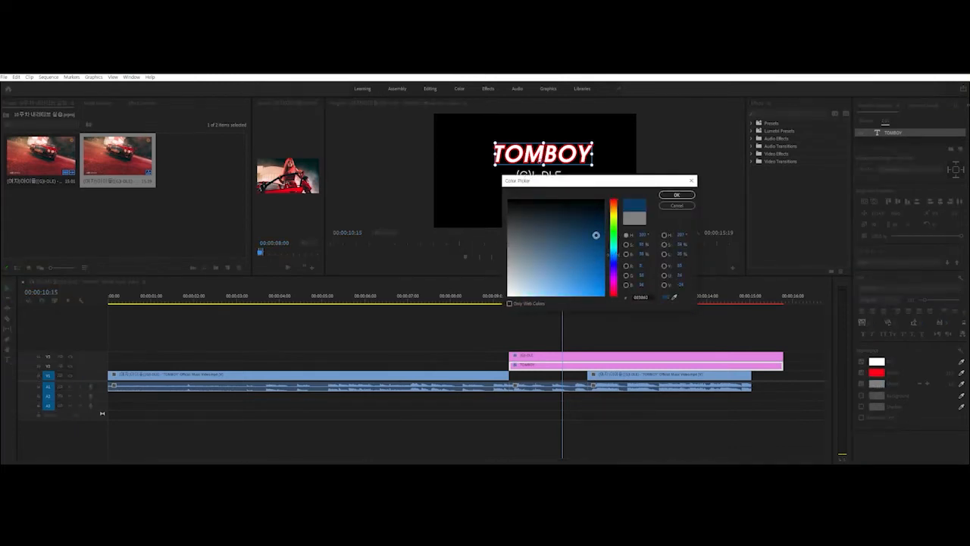
left_click(614, 204)
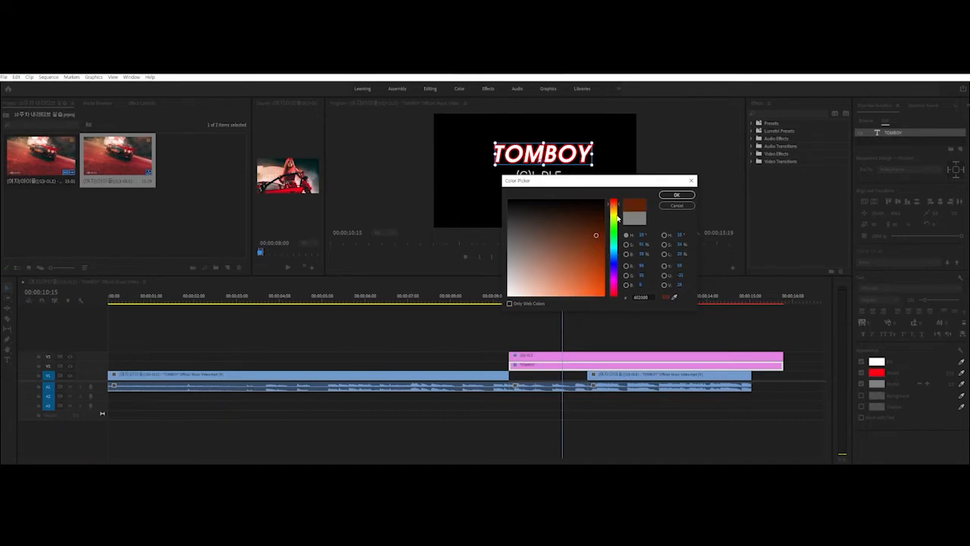
left_click(614, 217)
left_click_drag(604, 256, 632, 325)
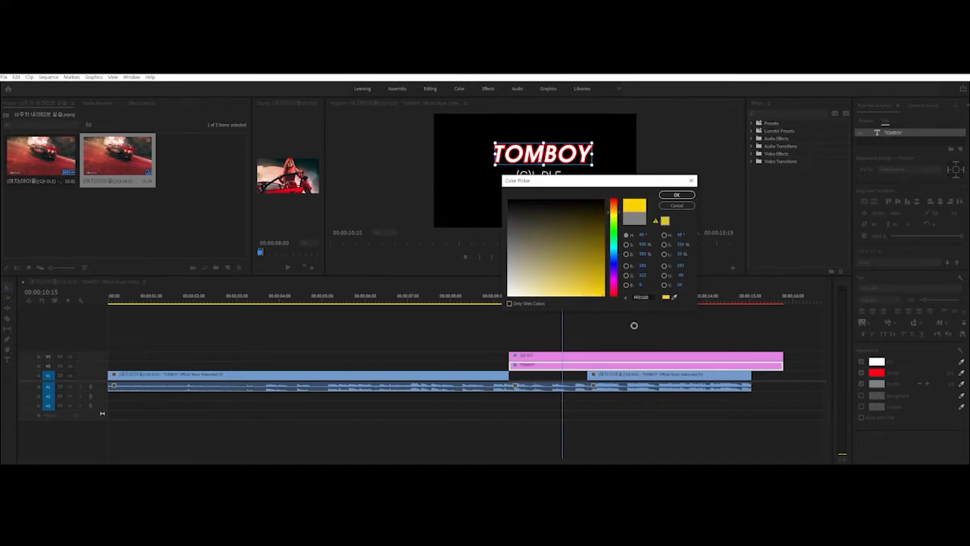
left_click(676, 195)
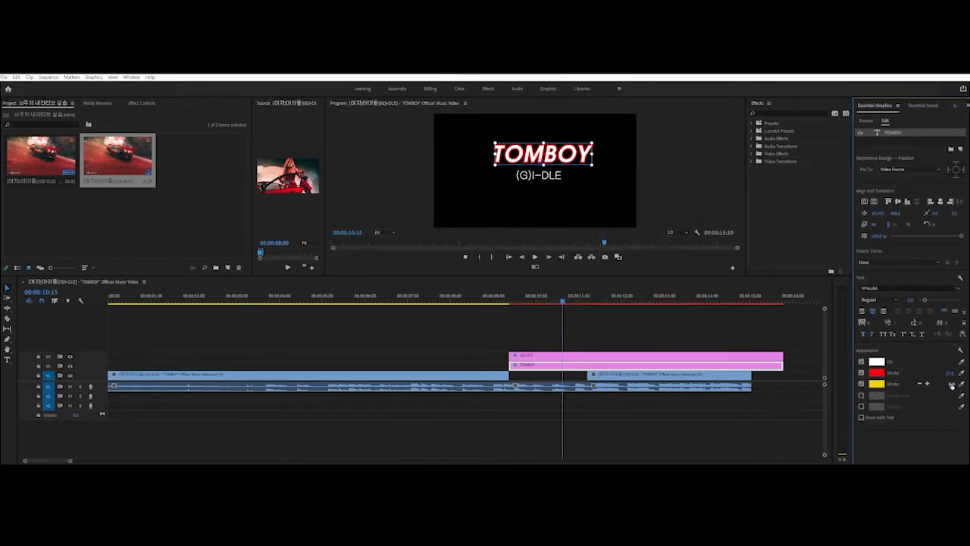
mouse_move(951, 384)
left_mouse_down()
mouse_move(966, 384)
mouse_move(956, 384)
left_mouse_up()
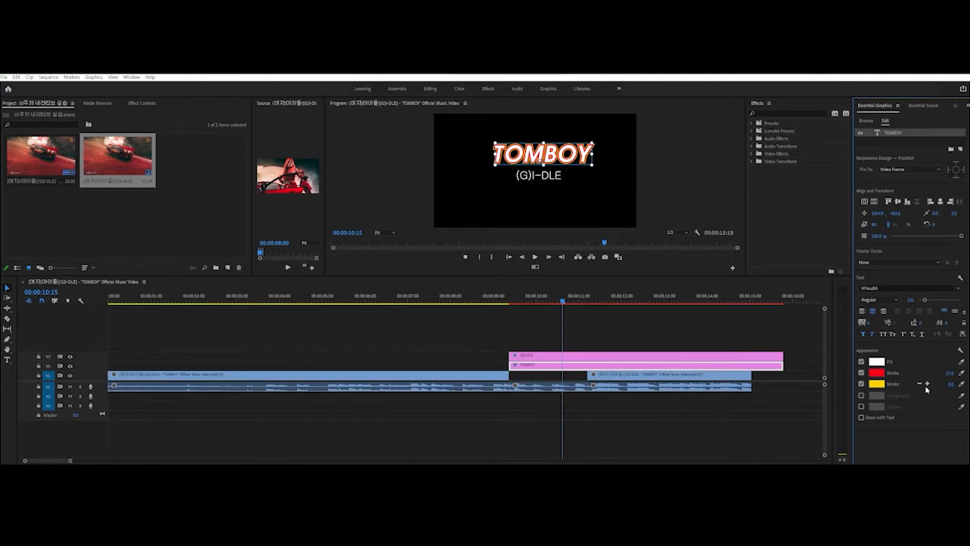
- Adjust the red stroke's width to about 18 and widen the yellow stroke around the TOMBOY text
key("ctrl+z")
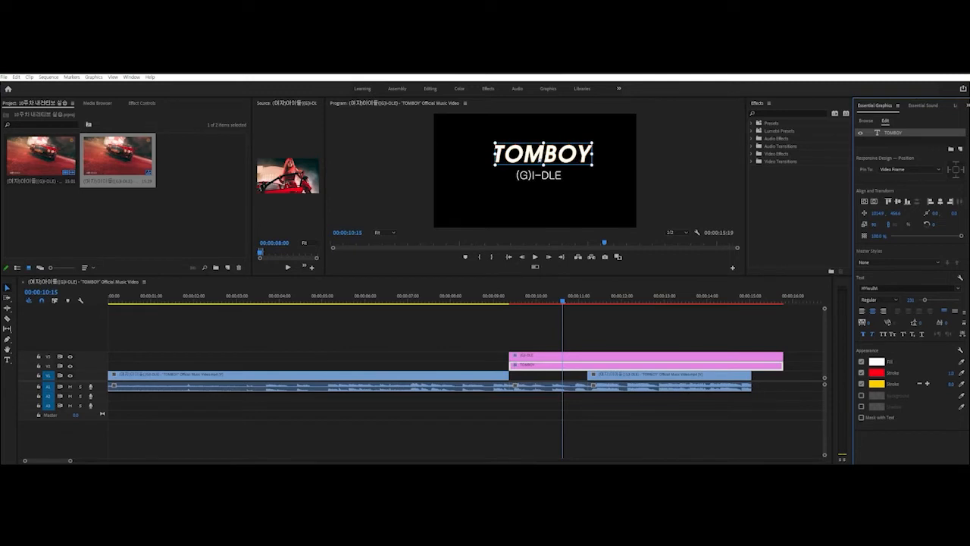
key("ctrl+shift+z")
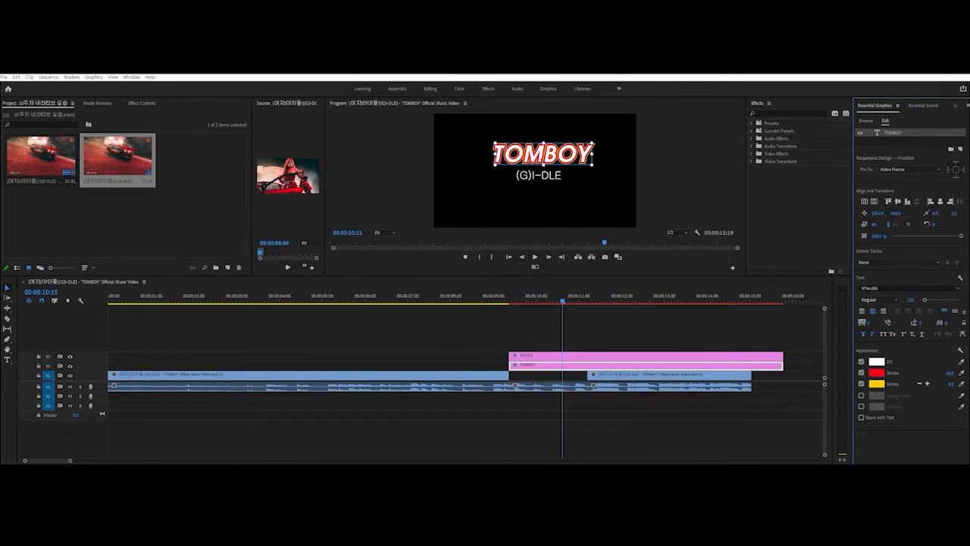
key("ctrl+z")
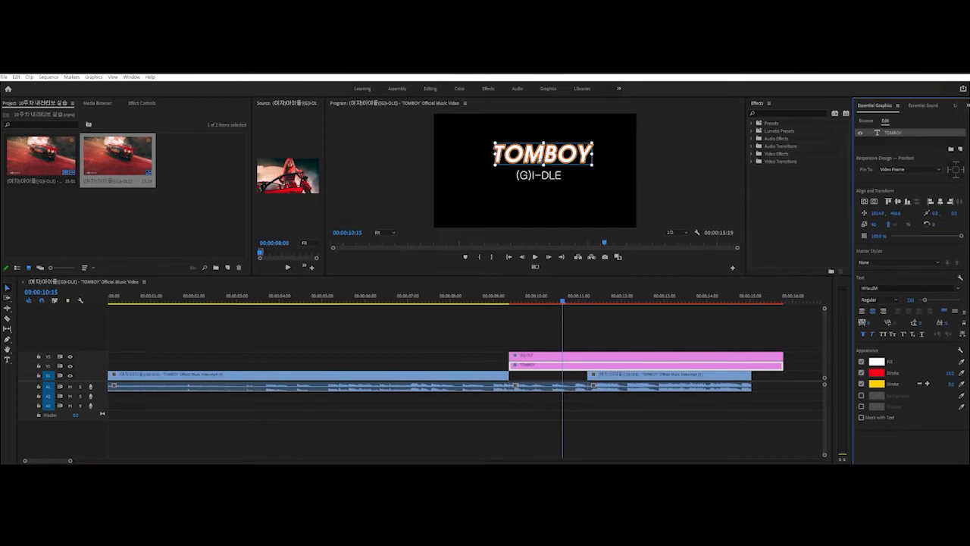
left_click_drag(950, 384, 950, 385)
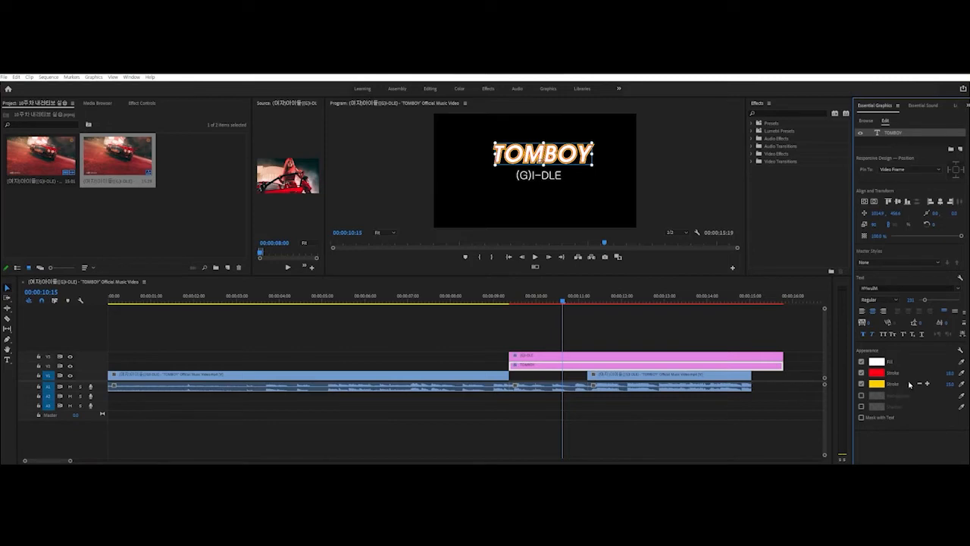
- Turn on the background behind the TOMBOY text and deselect the title to check it
left_click(861, 396)
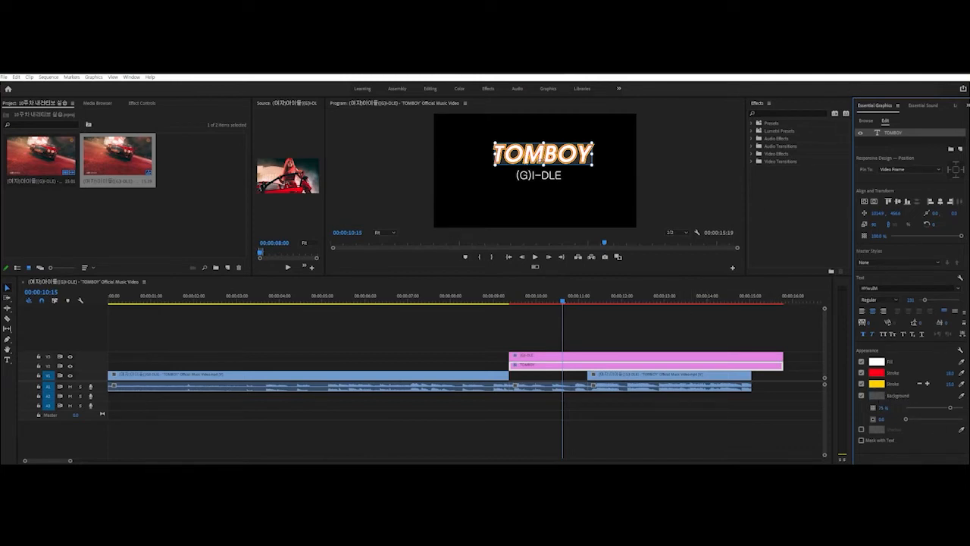
left_click(696, 324)
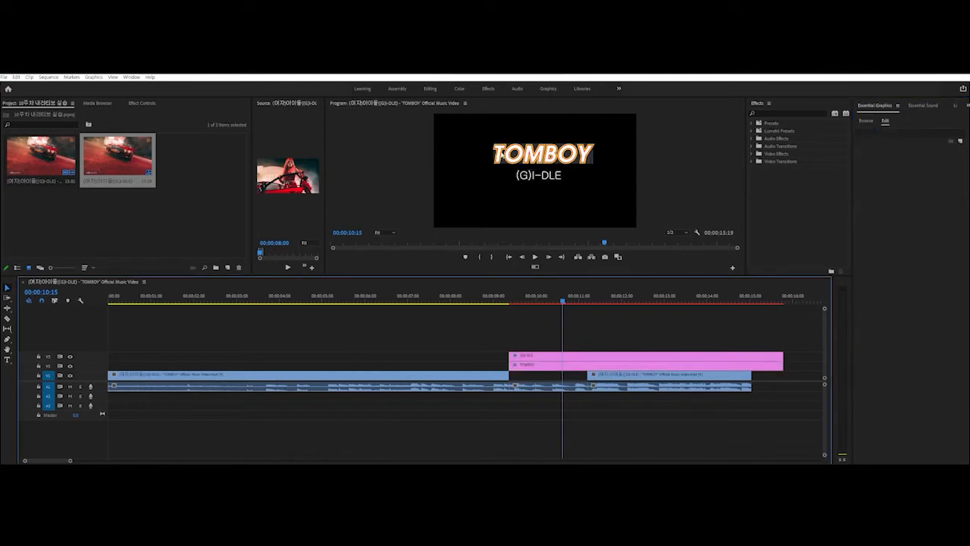
- Raise the TOMBOY text's background opacity to 100% and enlarge the background to about 42, then deselect the title
left_click(587, 156)
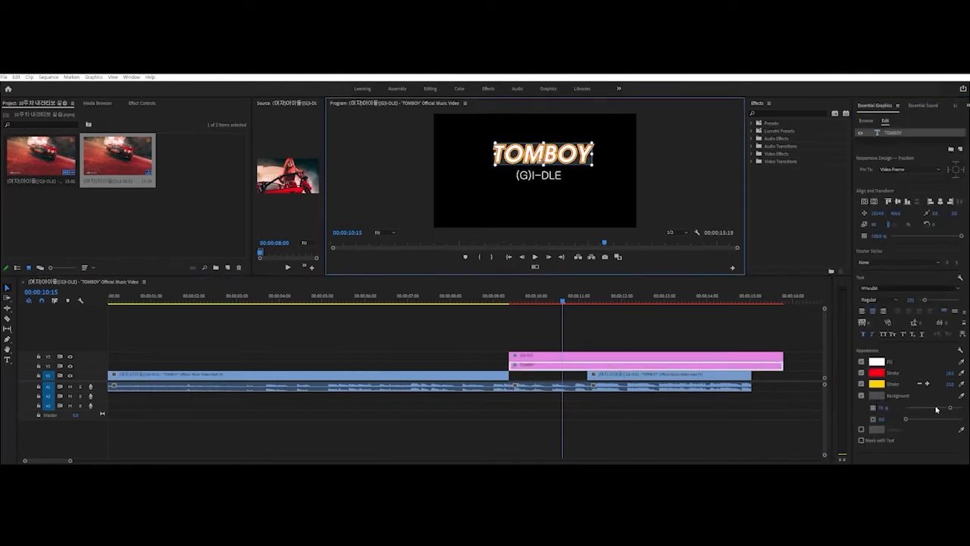
left_click_drag(950, 407, 969, 402)
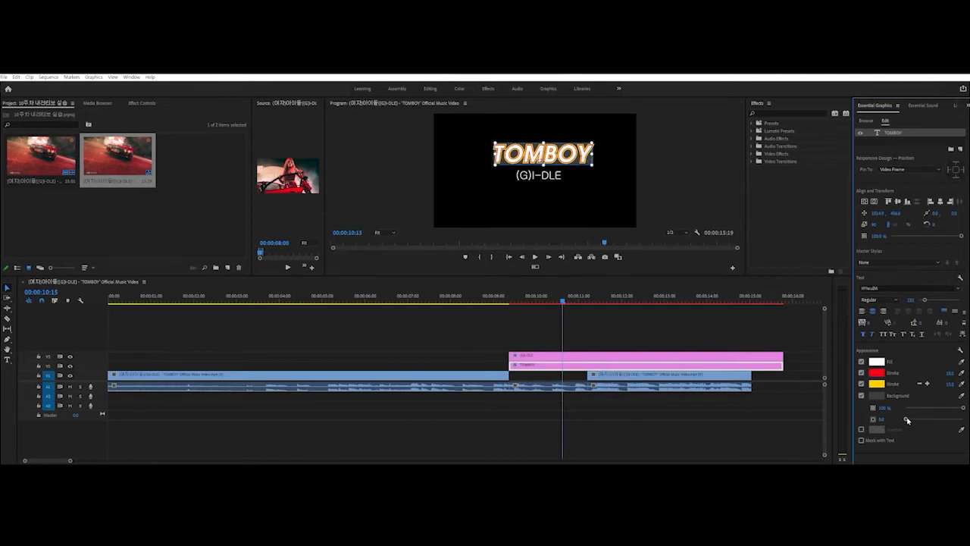
left_click_drag(908, 419, 929, 418)
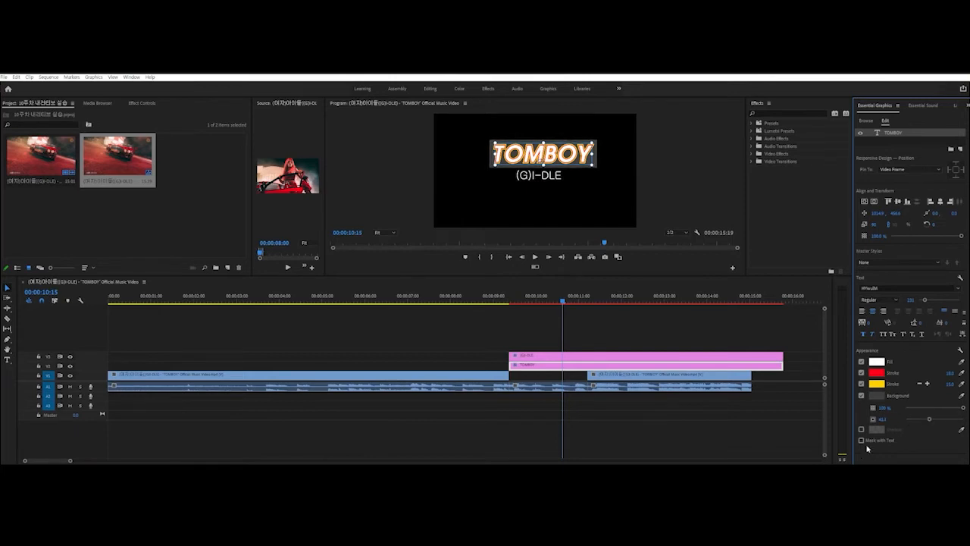
left_click(734, 446)
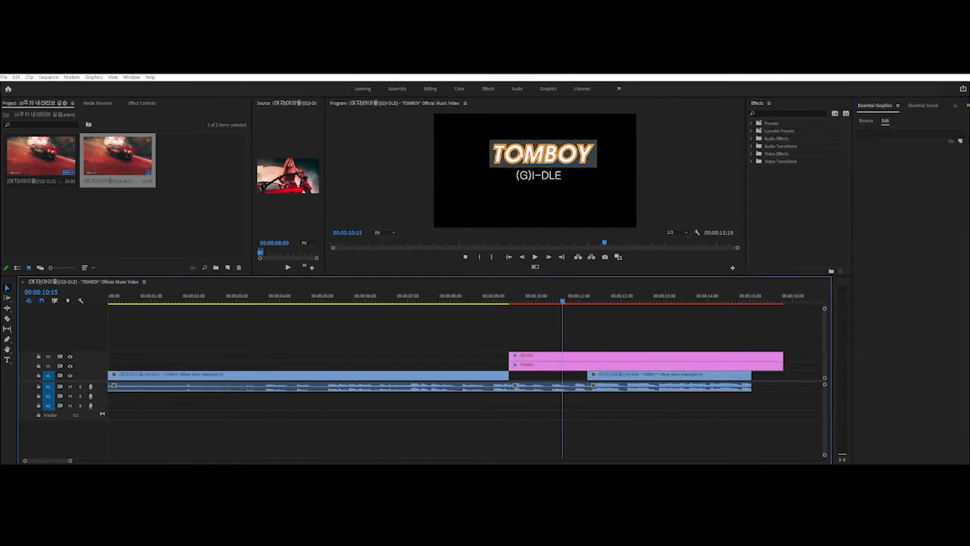
- Change the background color behind the TOMBOY text to teal
left_click(551, 153)
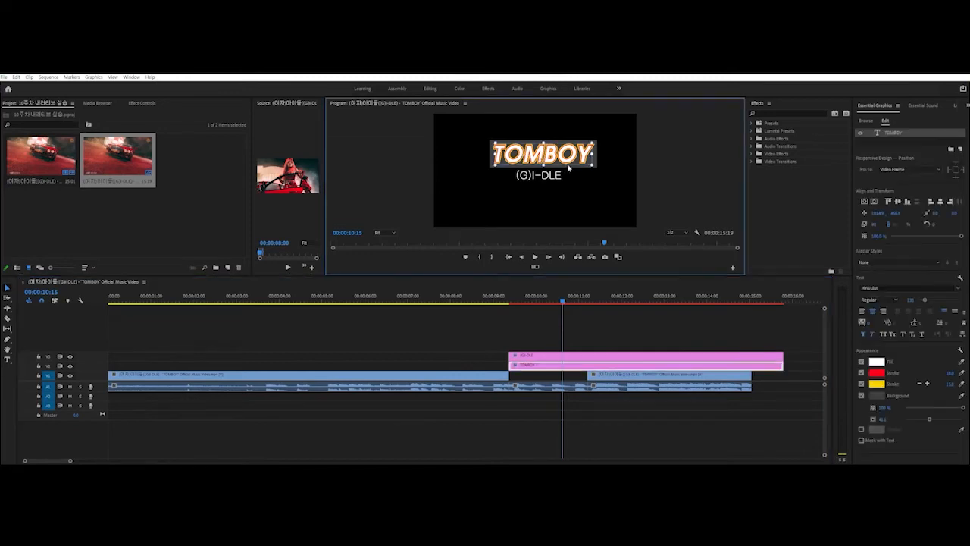
left_click(876, 396)
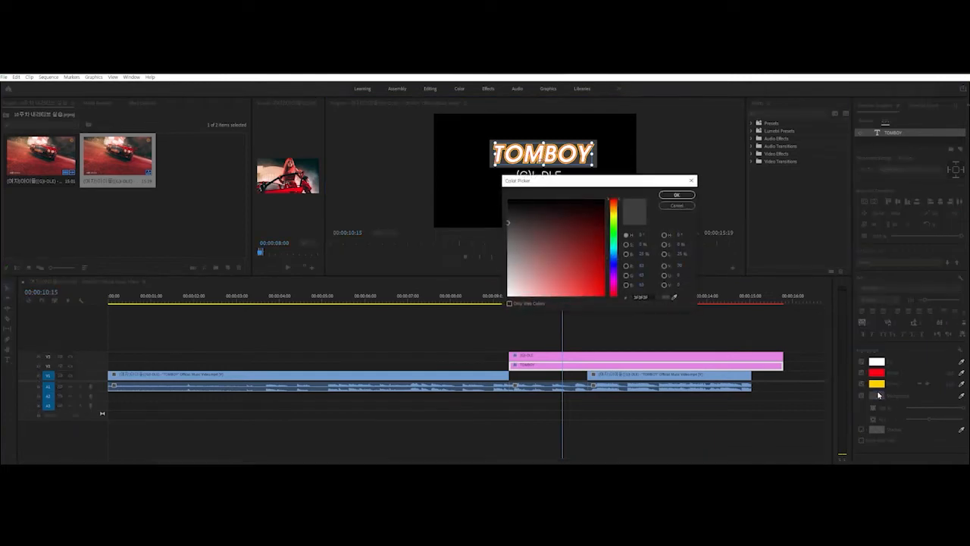
left_click_drag(586, 268, 508, 198)
left_click(600, 262)
left_click_drag(614, 270, 614, 248)
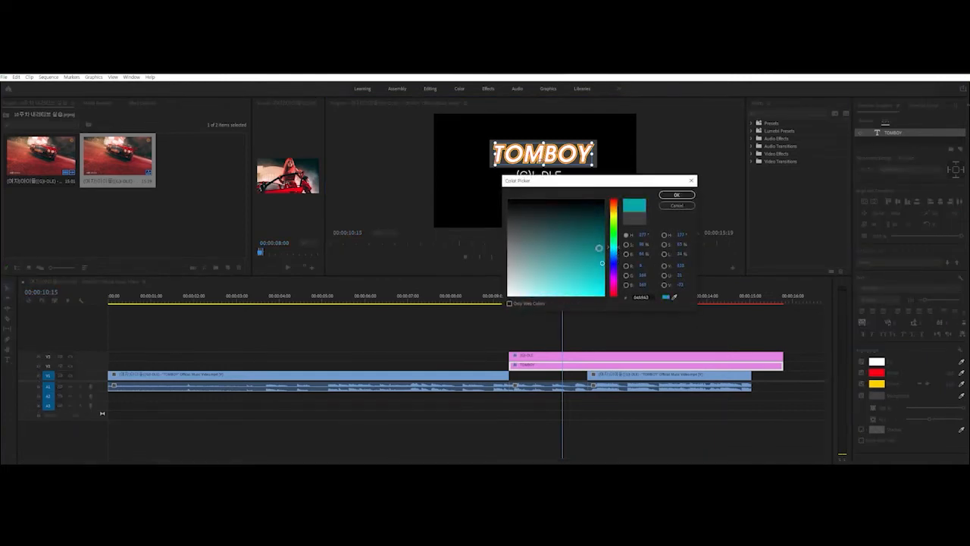
left_click(676, 196)
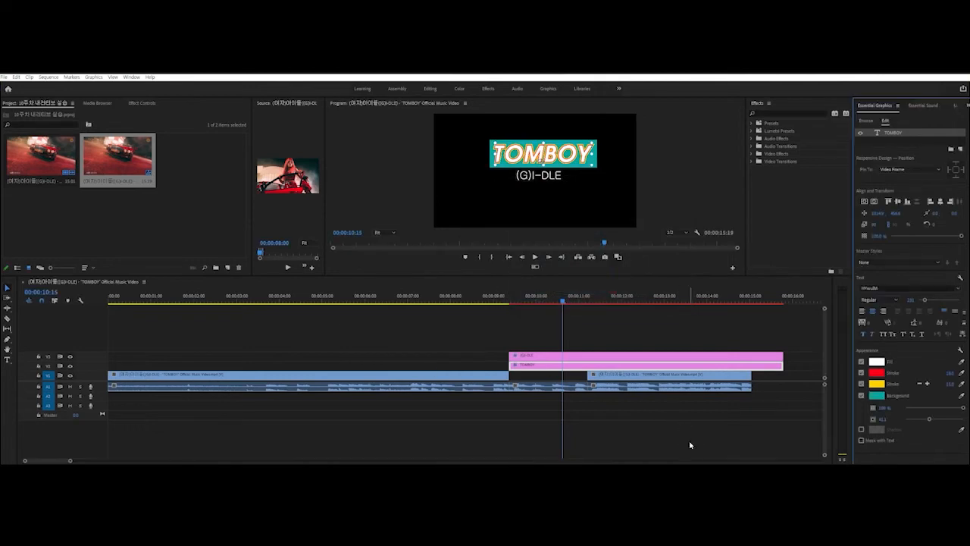
- Turn on the shadow for the TOMBOY text and play the title section briefly to check it
left_click(862, 430)
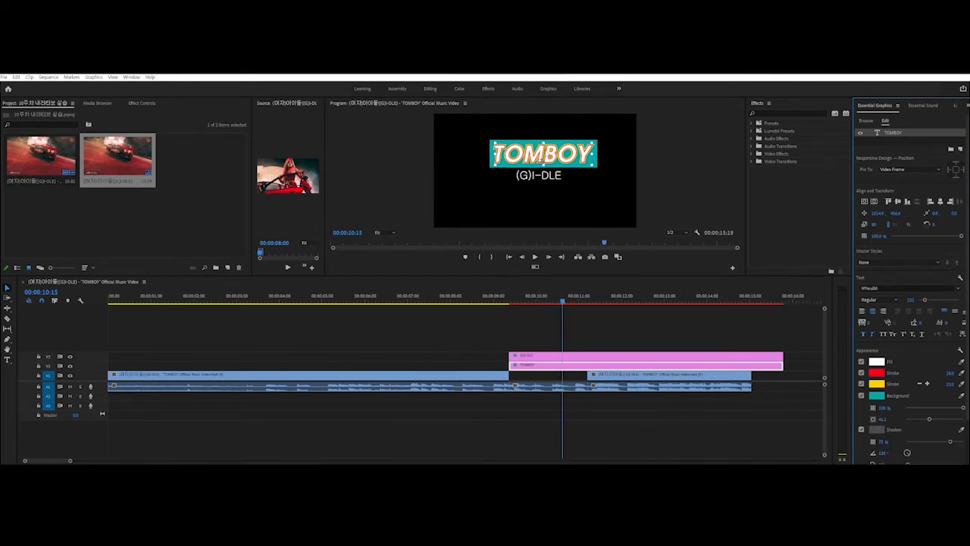
left_click(466, 293)
key("space")
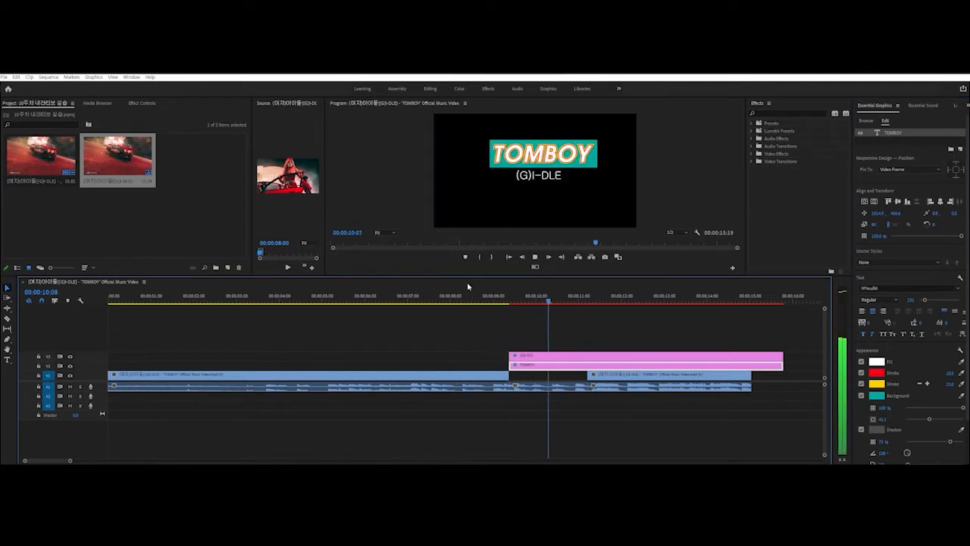
key("space")
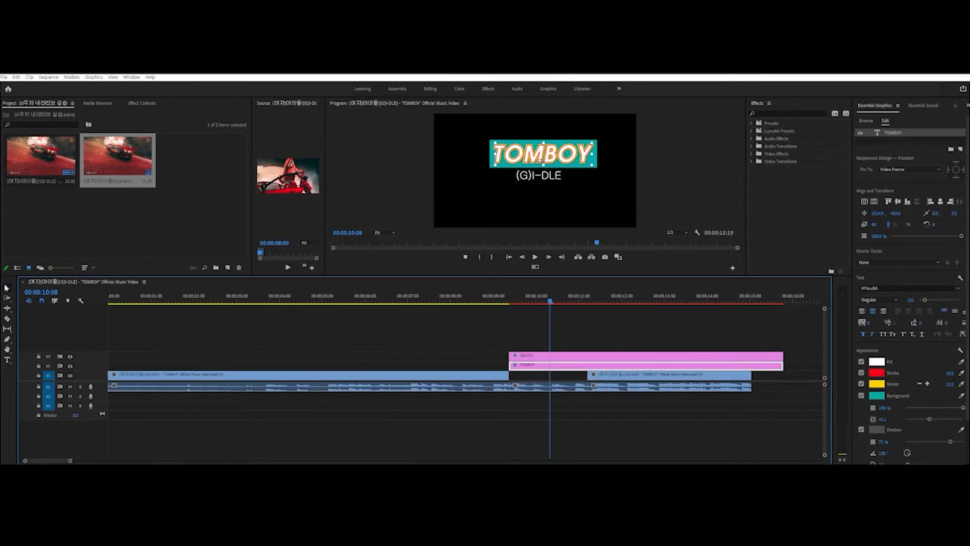
- Move the TOMBOY title around the frame and center it again horizontally and vertically
mouse_move(541, 155)
left_mouse_down()
mouse_move(513, 153)
mouse_move(552, 175)
mouse_move(541, 158)
mouse_move(532, 180)
mouse_move(541, 170)
left_mouse_up()
left_click(875, 202)
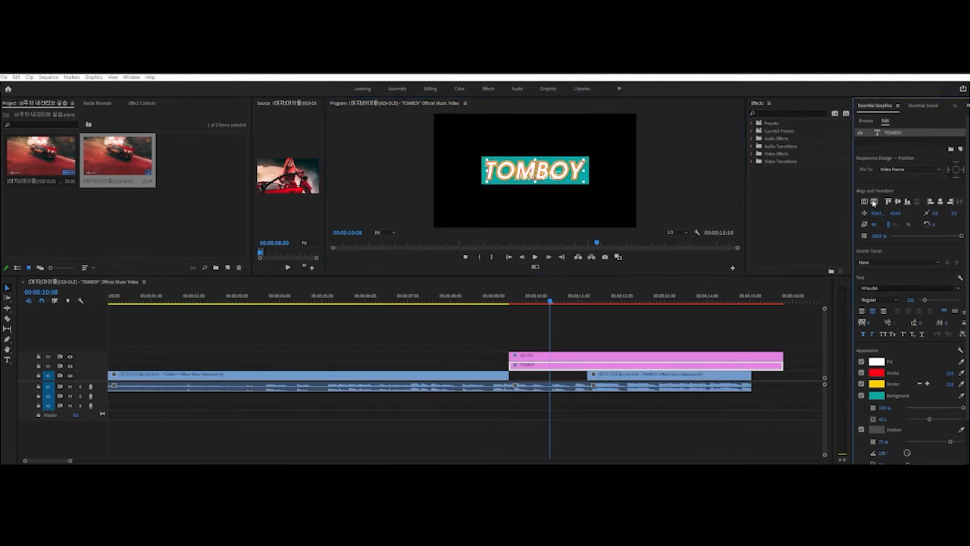
left_click_drag(557, 172, 594, 149)
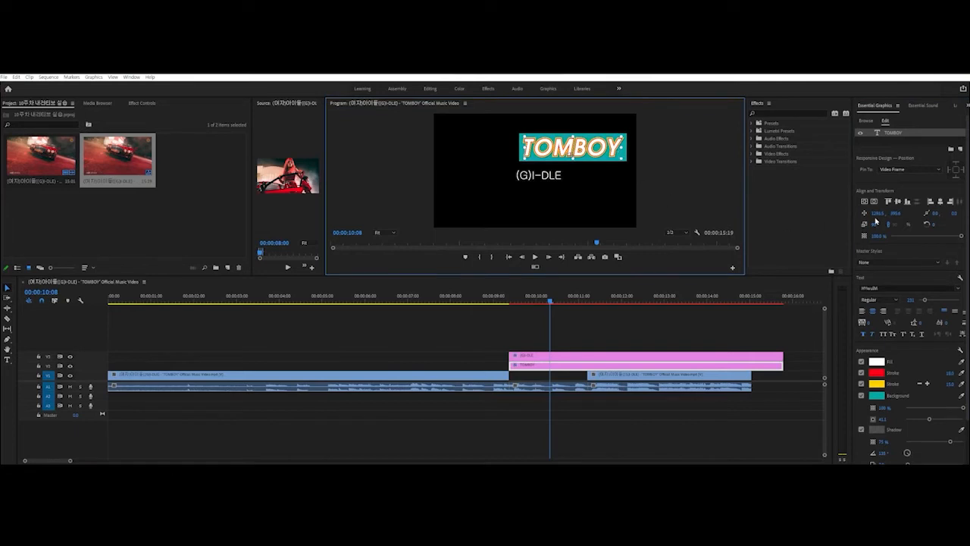
left_click(873, 202)
left_click(872, 202)
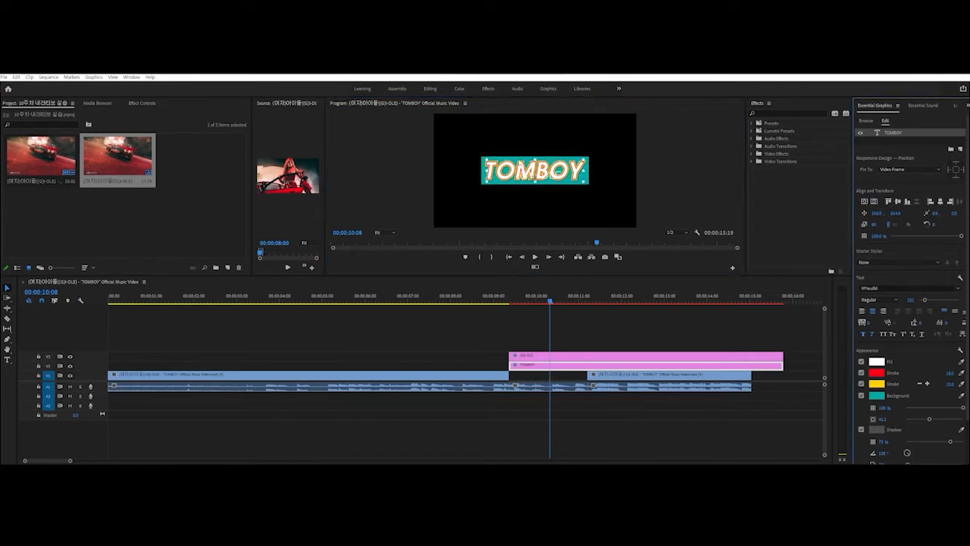
- Move the TOMBOY title's anchor point to its right edge, try rotating the title around it and undo the rotation
left_click_drag(554, 172, 560, 148)
left_click_drag(619, 158, 568, 181)
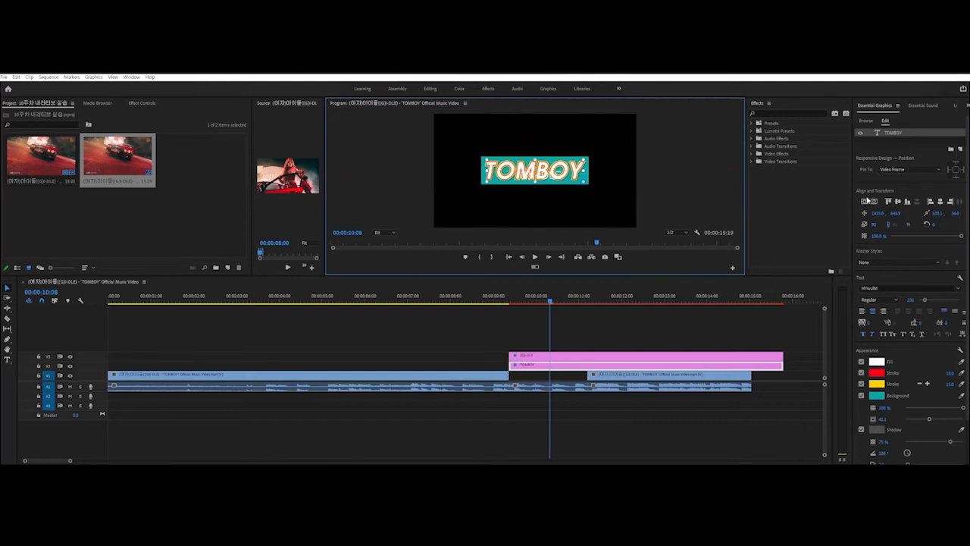
left_click(864, 201)
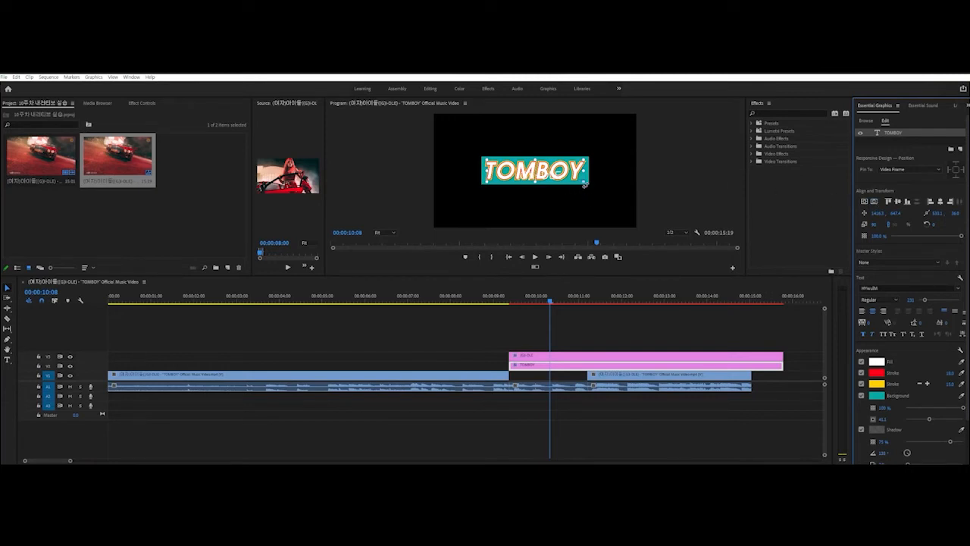
left_click_drag(586, 184, 588, 165)
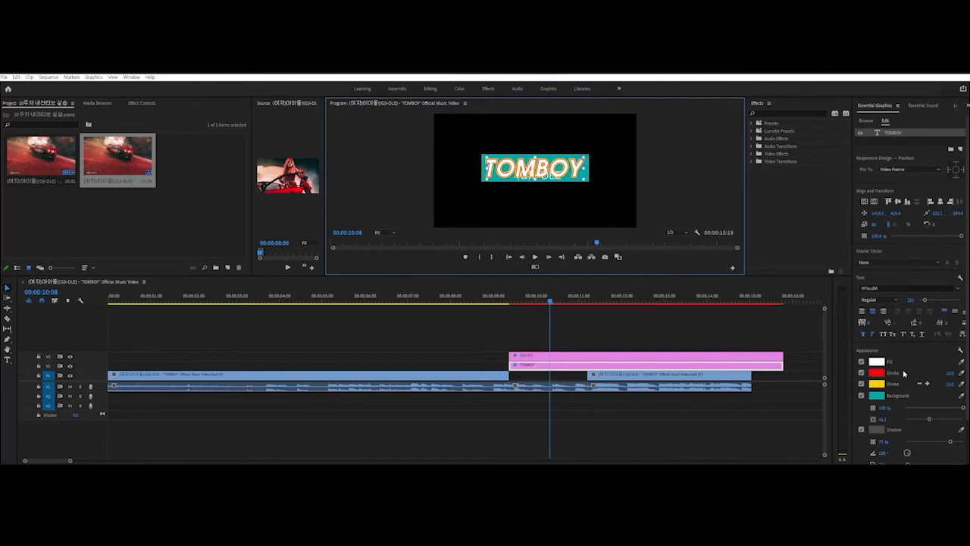
left_click(934, 226)
left_click_drag(933, 225, 957, 225)
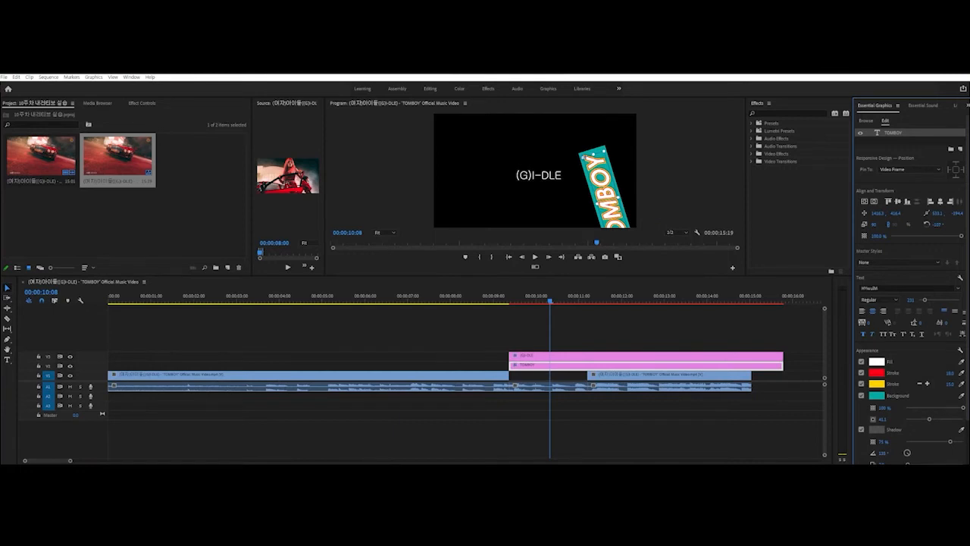
key("ctrl+z")
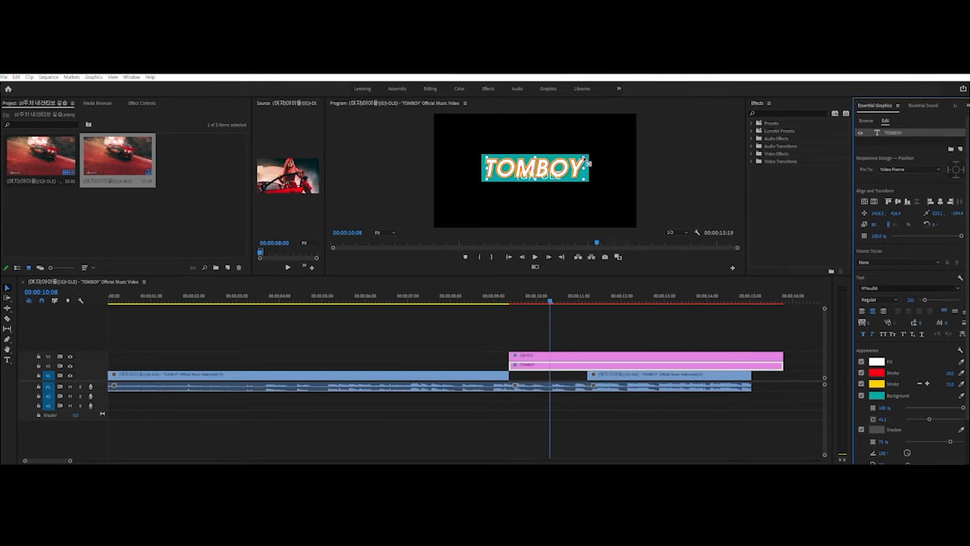
- Move the TOMBOY title's anchor point to its bottom middle, then tilt the title about -13° and scale it down
mouse_move(539, 183)
left_mouse_down()
mouse_move(547, 184)
mouse_move(530, 181)
left_mouse_up()
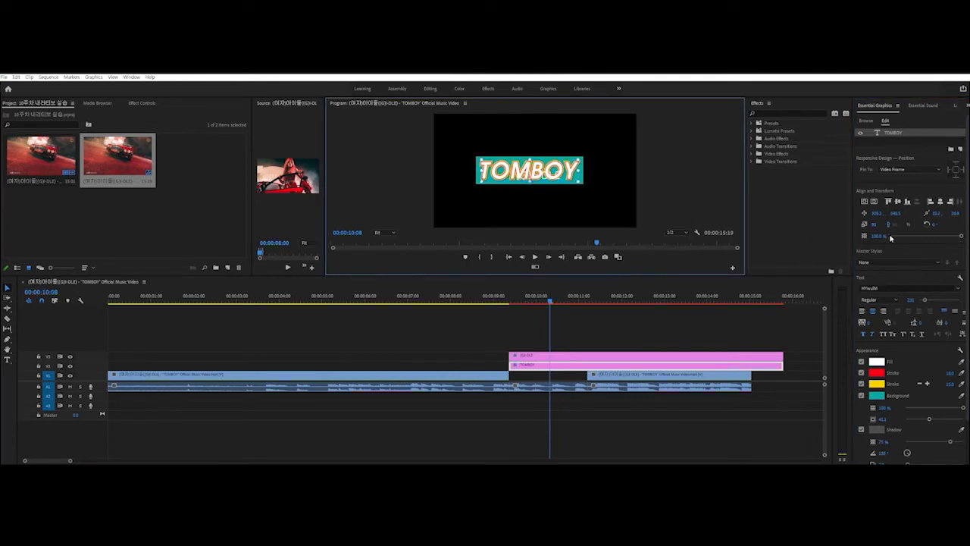
left_click(931, 226)
mouse_move(936, 224)
left_mouse_down()
mouse_move(868, 224)
mouse_move(927, 224)
left_mouse_up()
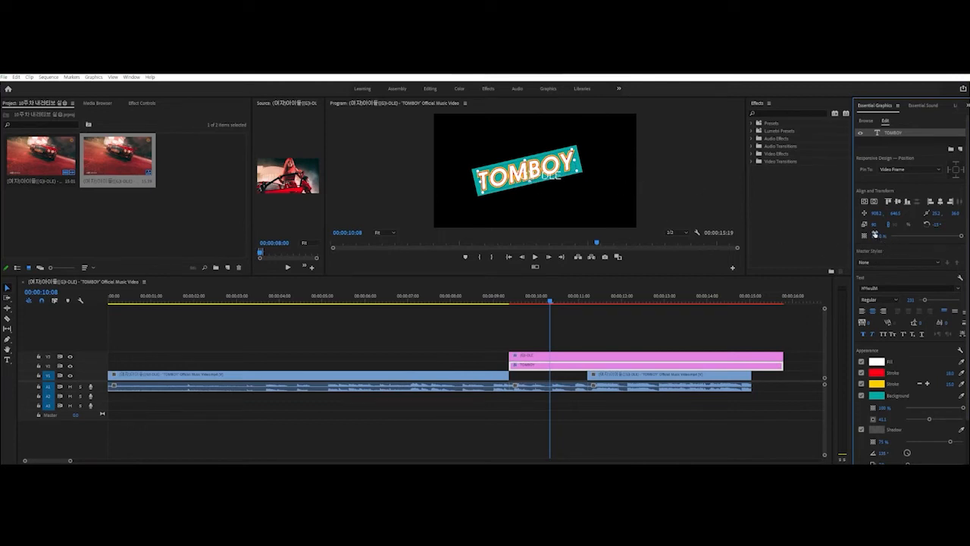
mouse_move(873, 224)
left_mouse_down()
mouse_move(941, 224)
mouse_move(858, 225)
left_mouse_up()
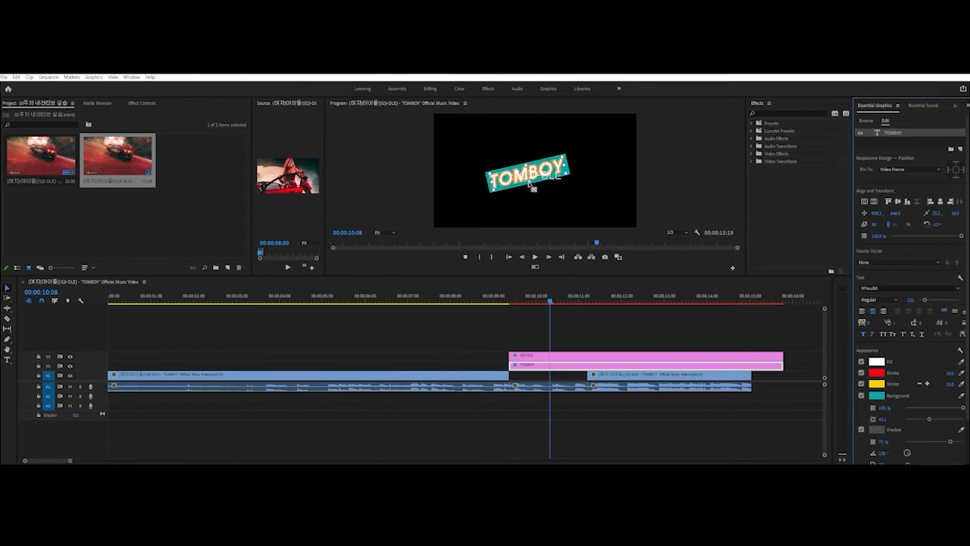
- Shift the TOMBOY title's anchor point to its right end, then set the scale to about 71 and the rotation to about -9°
left_click_drag(533, 187, 583, 185)
left_click(872, 234)
left_click_drag(874, 224, 850, 224)
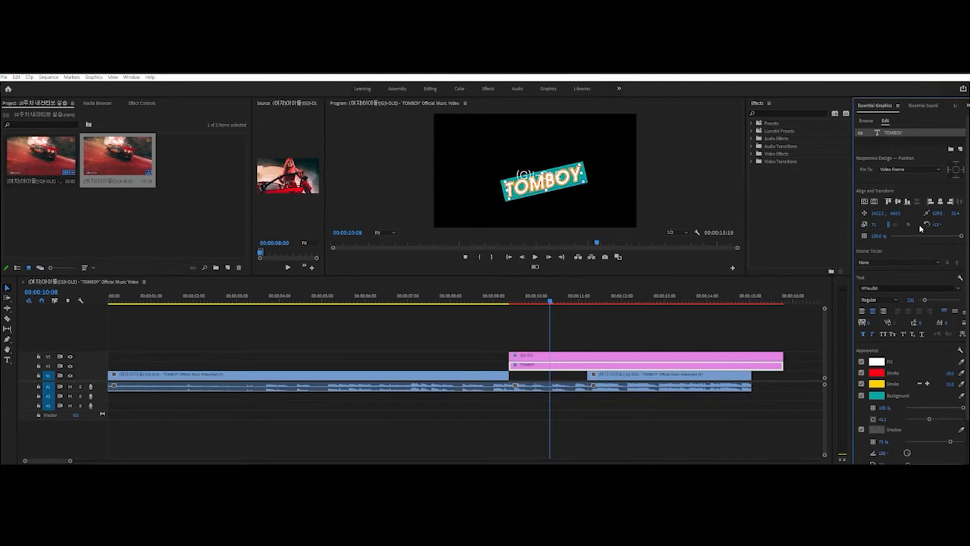
left_click_drag(933, 224, 948, 224)
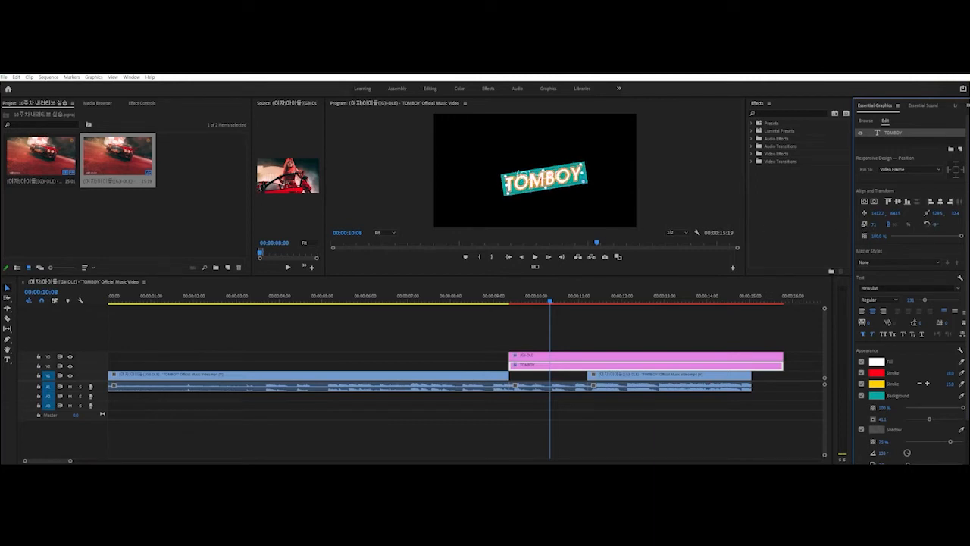
- Center the tilted TOMBOY title in the frame, raise it to just above the (G)I-DLE text and deselect it
left_click(873, 202)
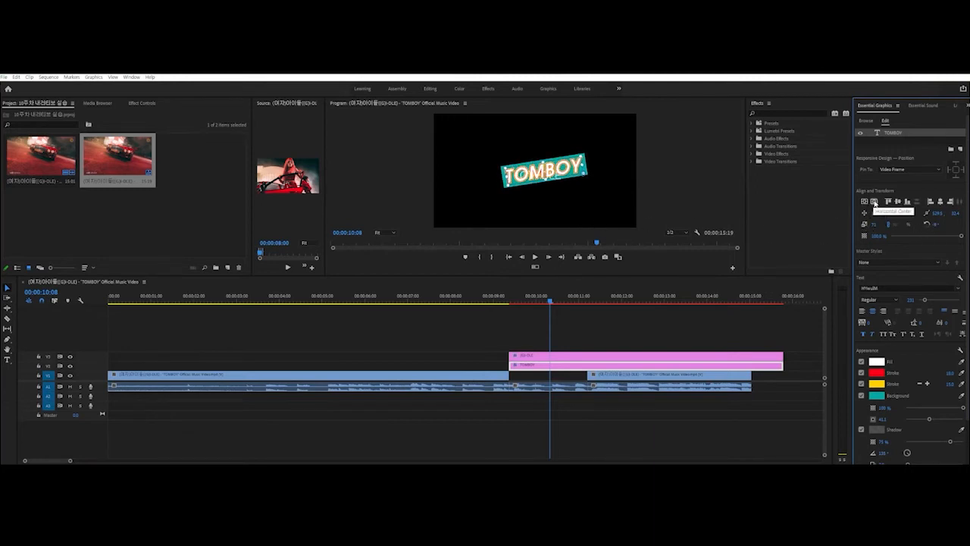
left_click(864, 203)
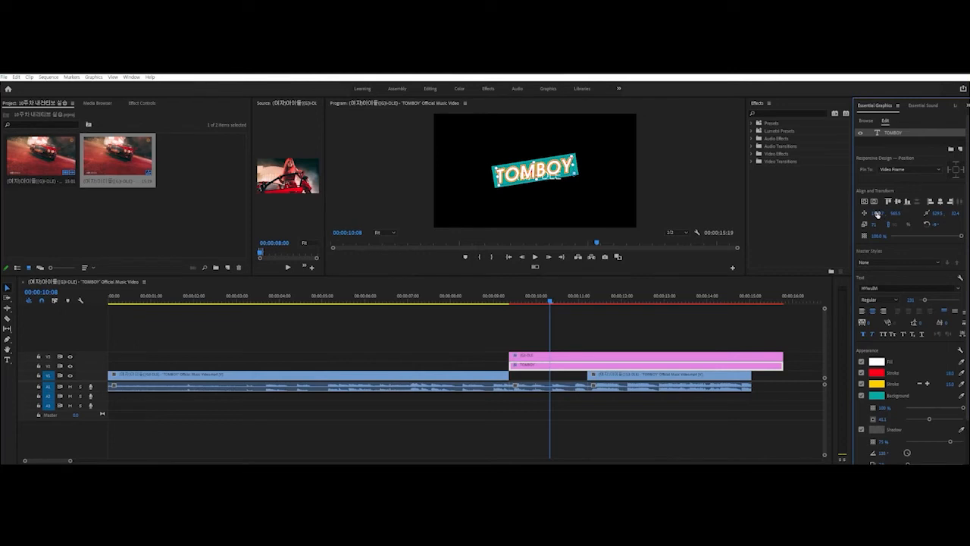
mouse_move(874, 213)
left_mouse_down()
mouse_move(886, 213)
mouse_move(872, 213)
left_mouse_up()
left_click(879, 213)
left_click(895, 214)
key("Return")
mouse_move(894, 213)
left_mouse_down()
mouse_move(864, 213)
mouse_move(913, 215)
left_mouse_up()
left_click_drag(555, 171, 555, 153)
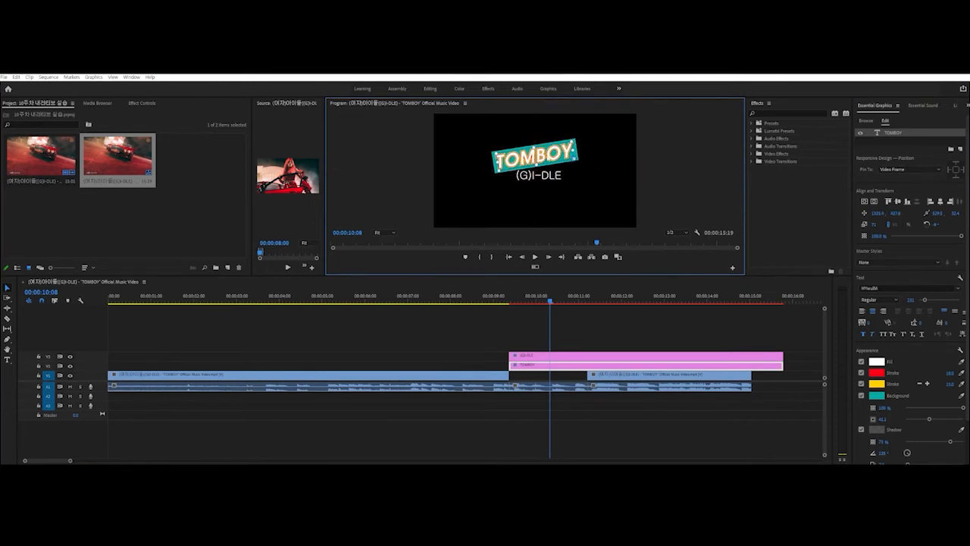
mouse_move(555, 153)
left_mouse_down()
mouse_move(541, 145)
mouse_move(507, 173)
mouse_move(492, 162)
mouse_move(488, 122)
mouse_move(552, 124)
mouse_move(546, 174)
mouse_move(552, 156)
left_mouse_up()
left_click(681, 190)
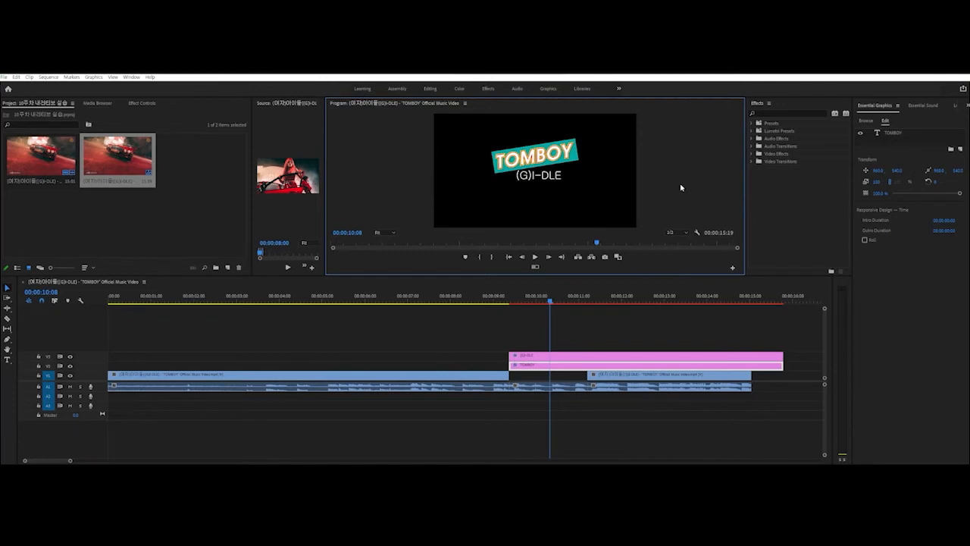
- Nudge the (G)I-DLE title slightly left beneath TOMBOY and set its font to Jalnan OTF
left_click(543, 178)
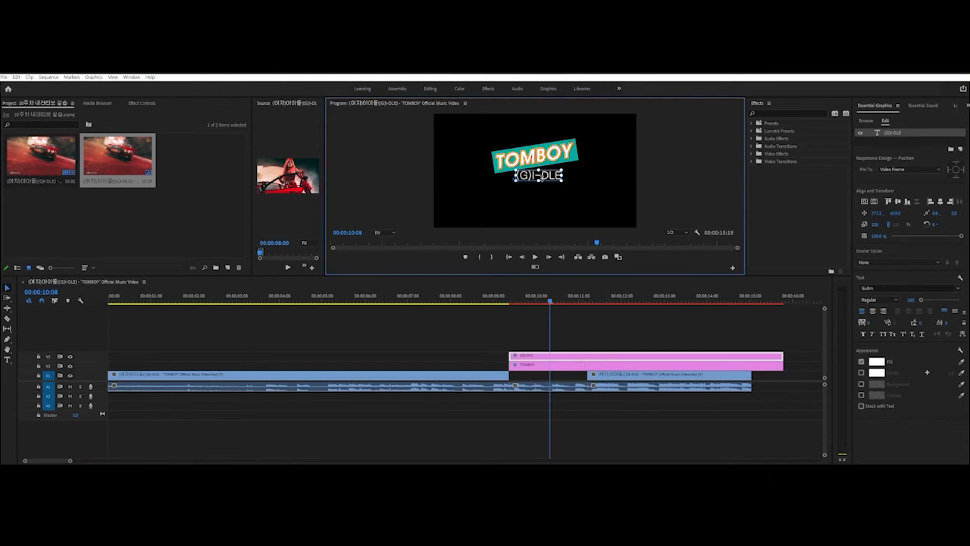
left_click_drag(547, 178, 544, 179)
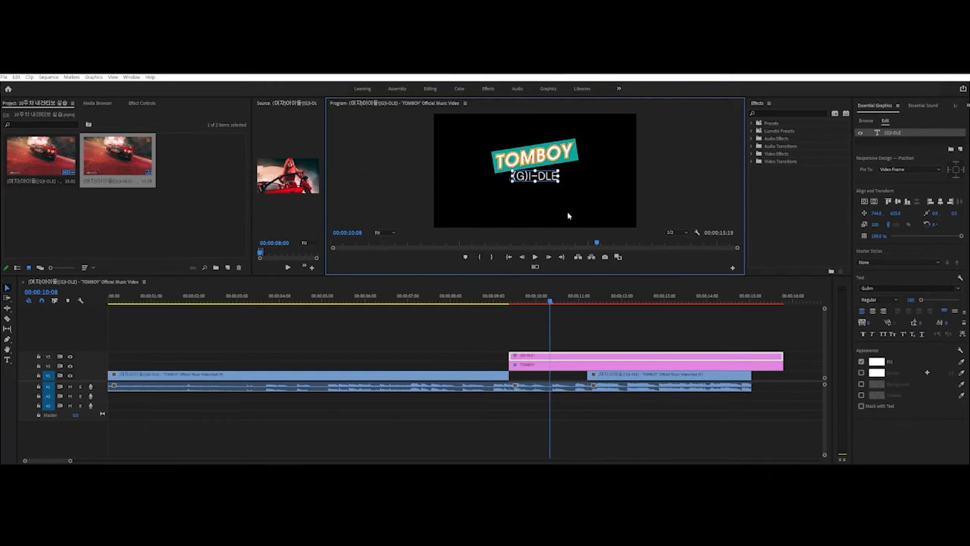
left_click(960, 289)
left_click(874, 396)
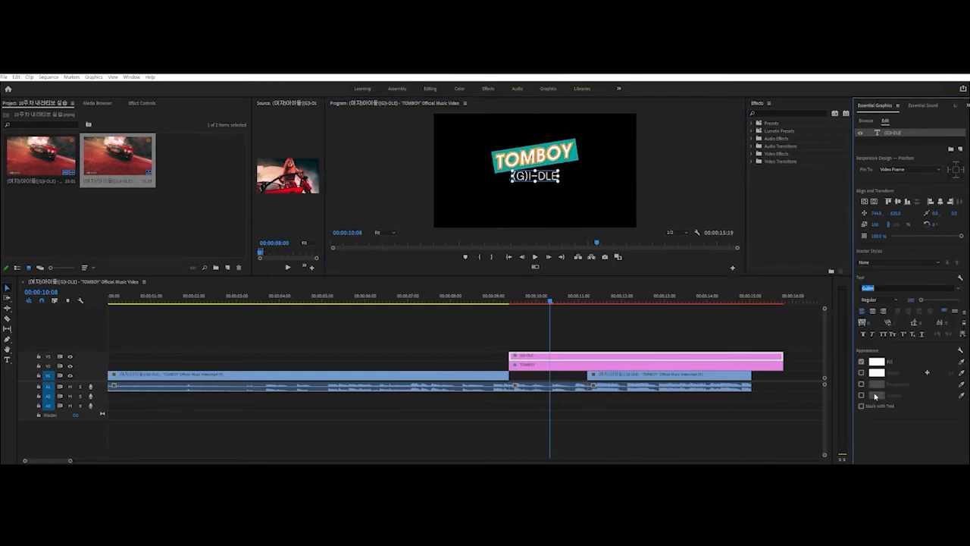
left_click(958, 290)
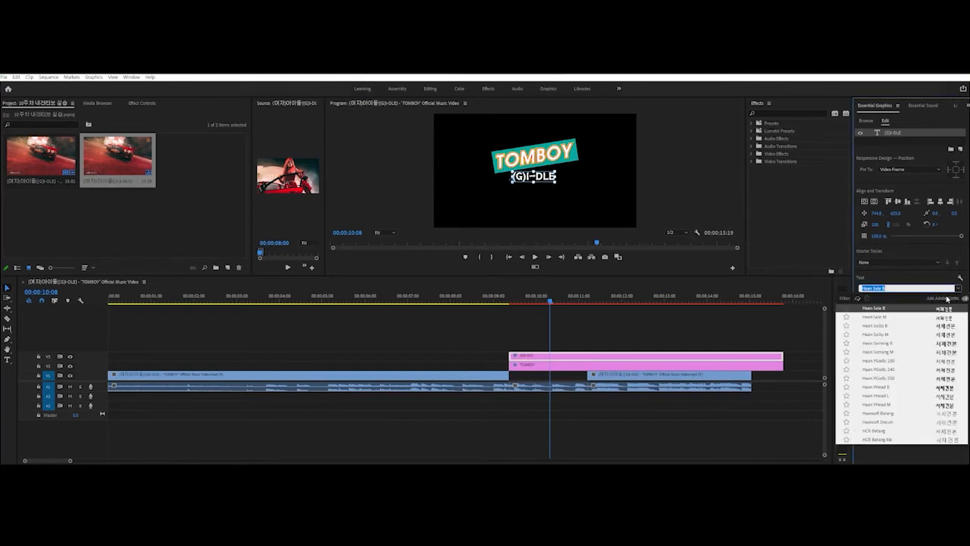
scroll(894, 383, "down", 5)
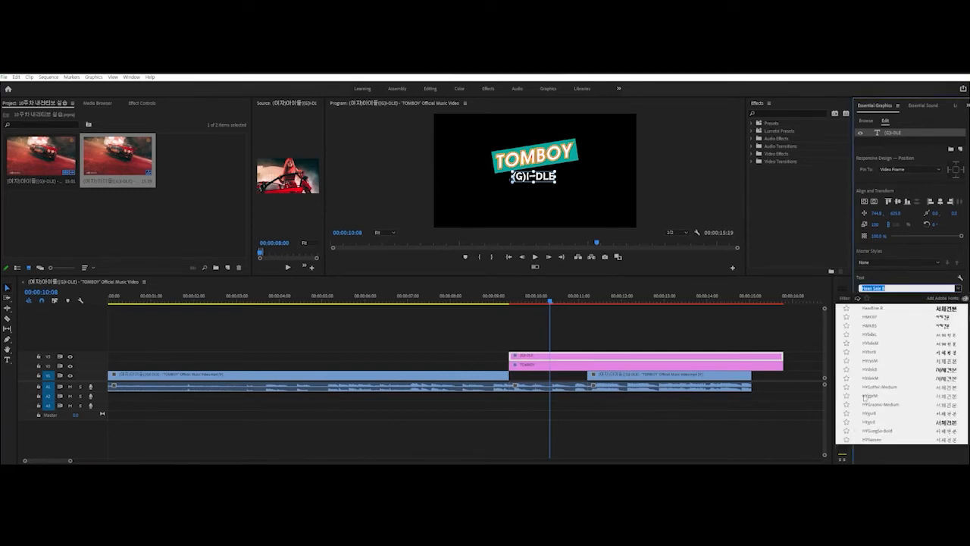
scroll(864, 397, "down", 5)
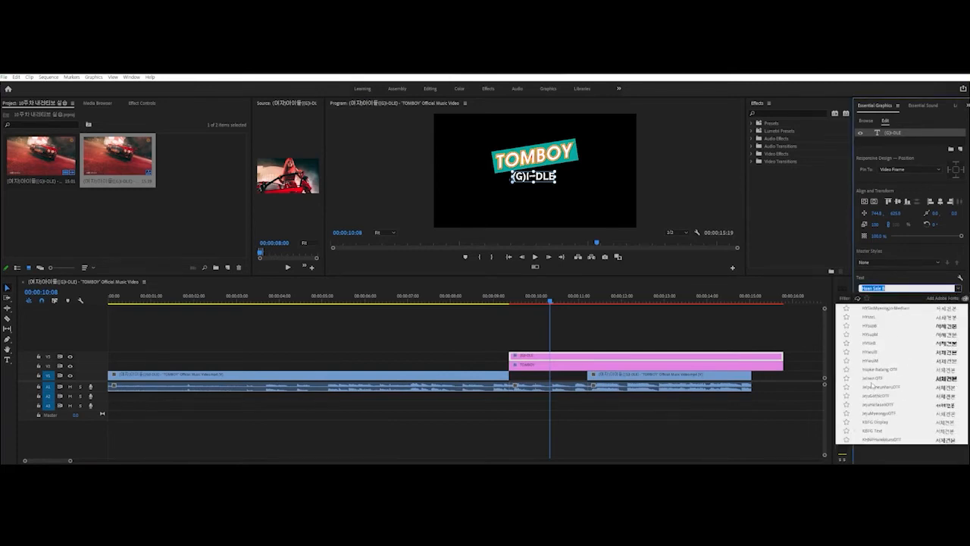
left_click(872, 378)
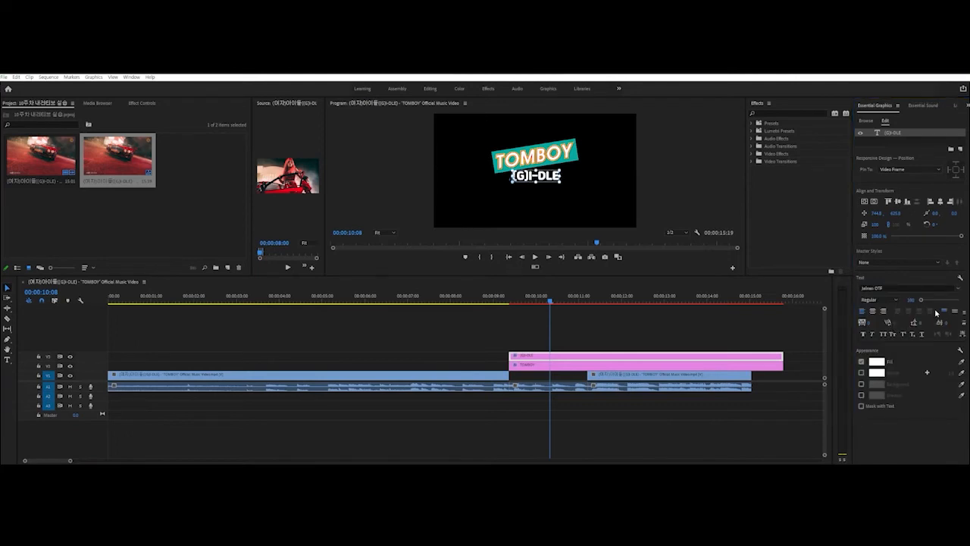
- Try the Headline R font on the (G)I-DLE title
left_click(957, 288)
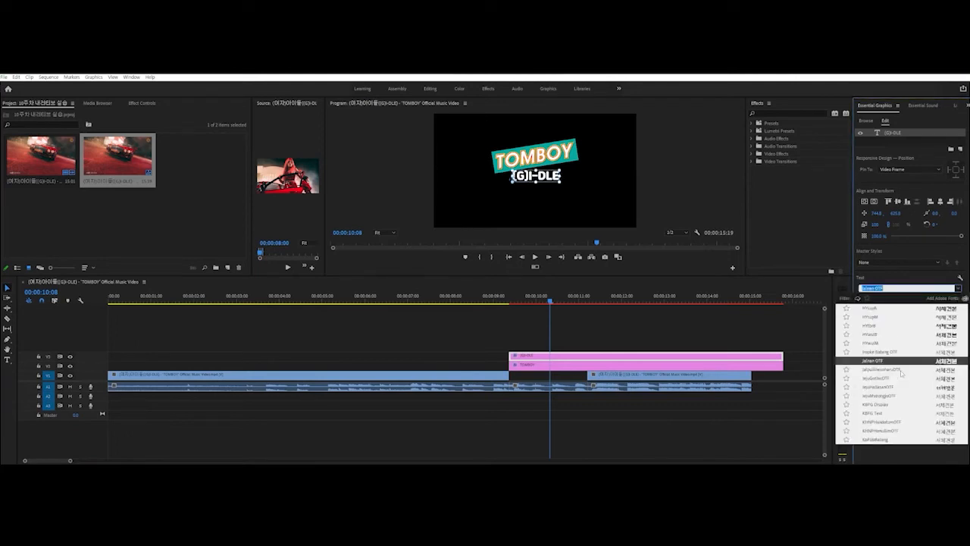
scroll(900, 370, "up", 5)
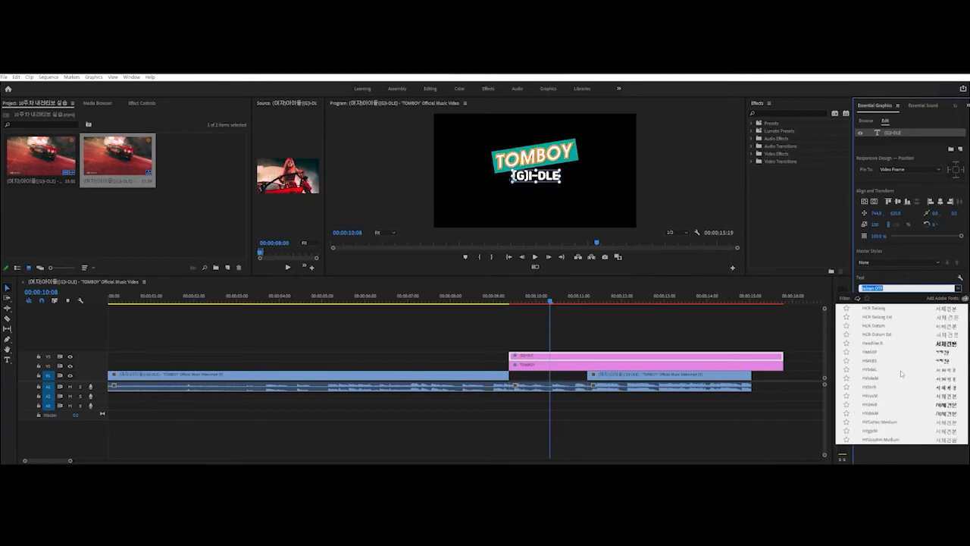
left_click(881, 343)
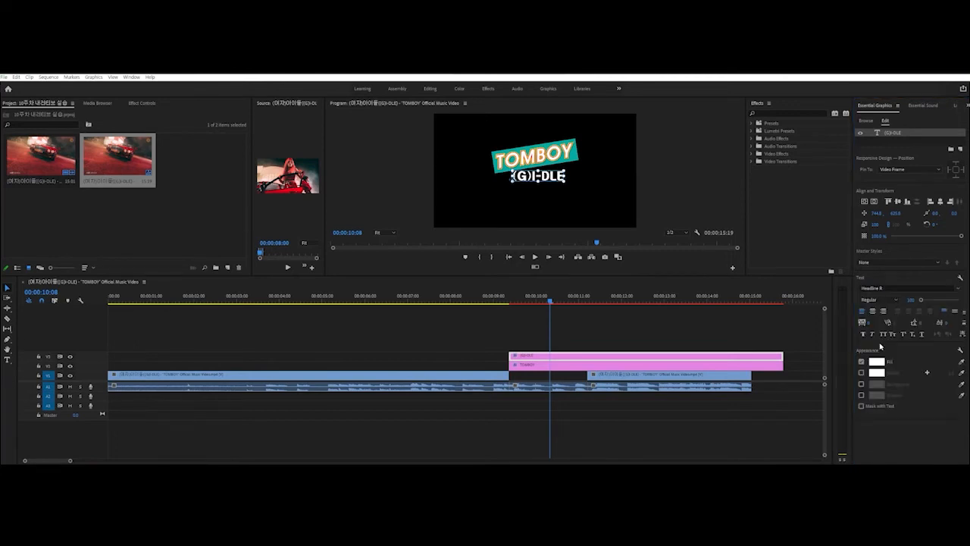
- Set the (G)I-DLE title's font to Aurora Cn BT from the favourite fonts and center-align its text
left_click(958, 289)
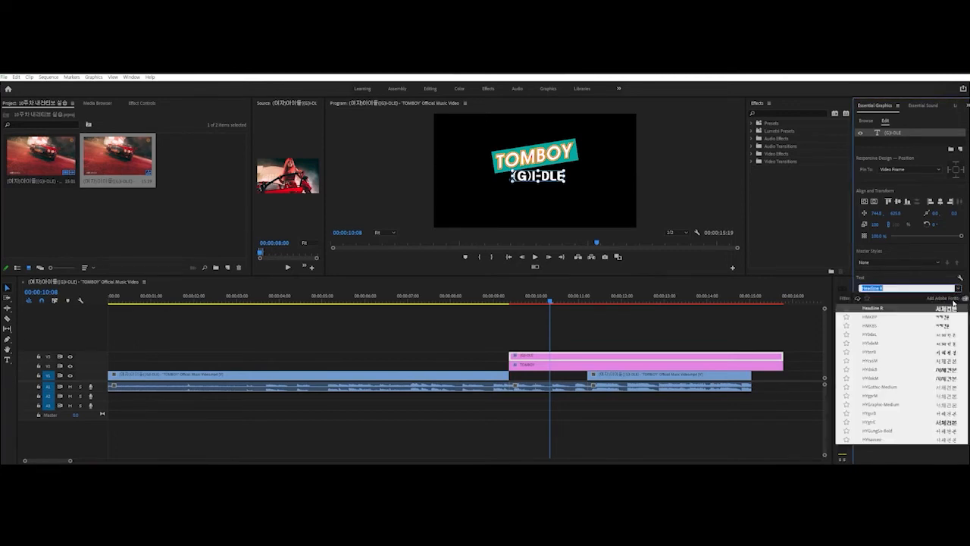
scroll(913, 386, "up", 4)
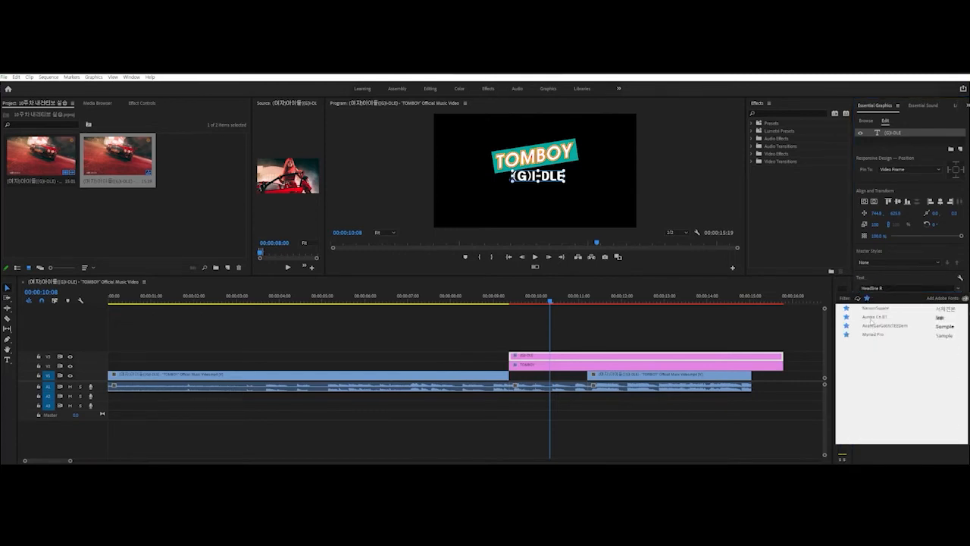
left_click(875, 318)
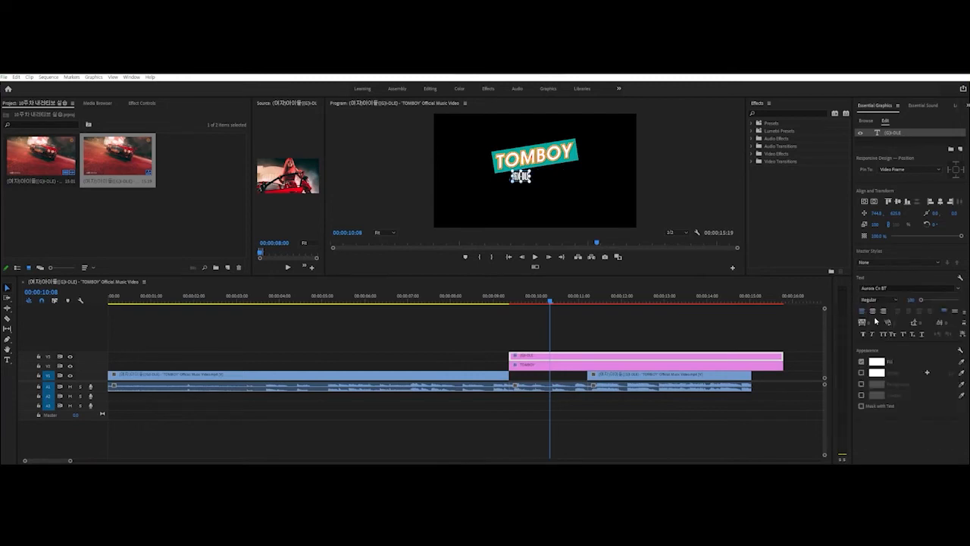
left_click(872, 311)
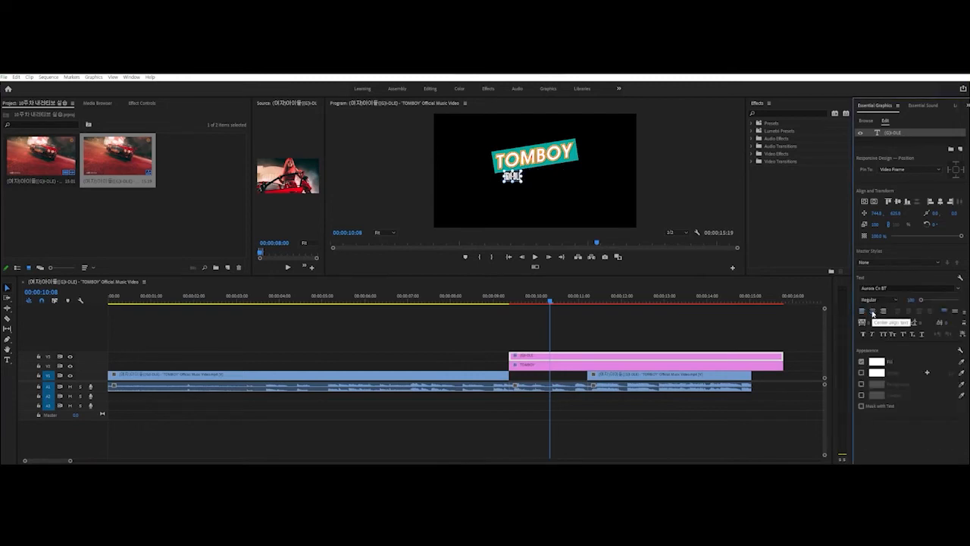
- Center the (G)I-DLE title in the frame just beneath TOMBOY, and lower the TOMBOY title slightly toward it
left_click(874, 202)
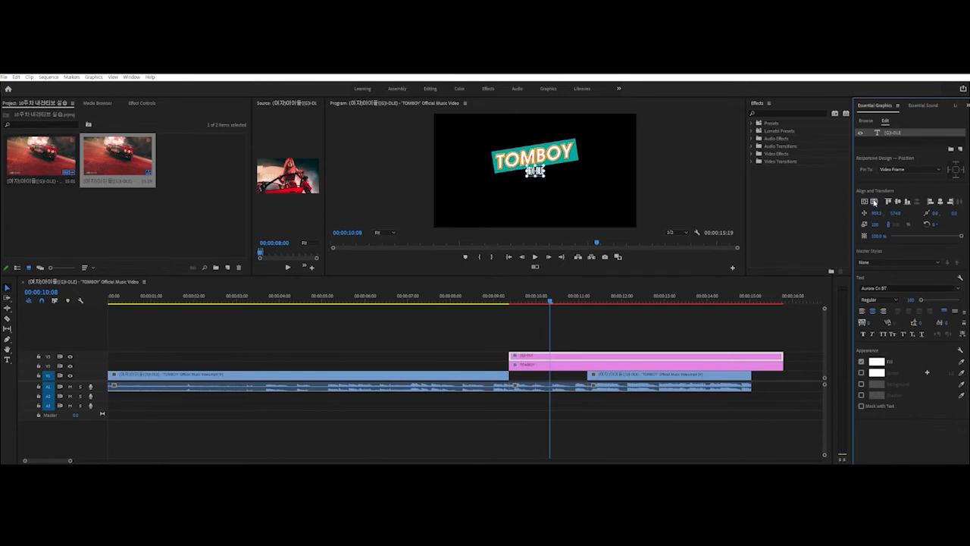
left_click_drag(894, 214, 911, 214)
left_click(602, 159)
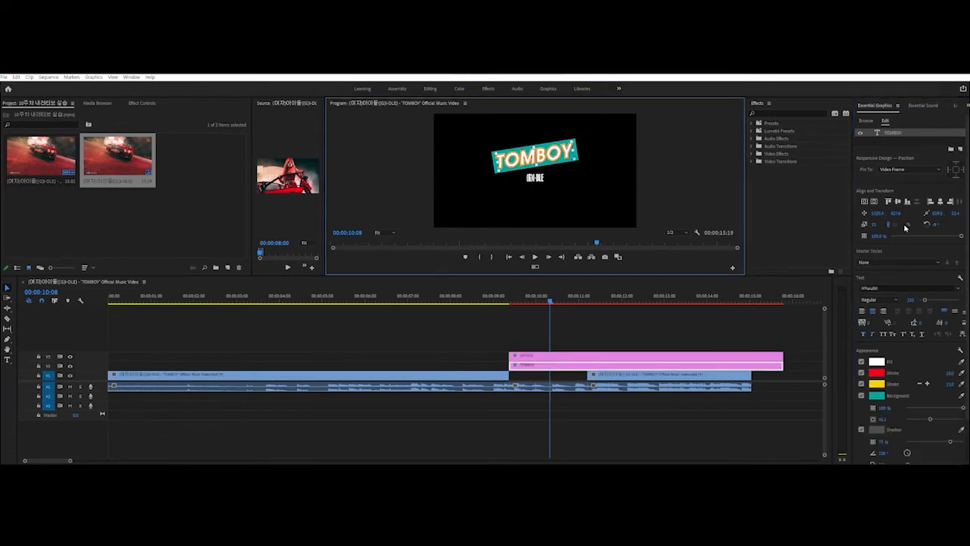
left_click_drag(891, 214, 896, 215)
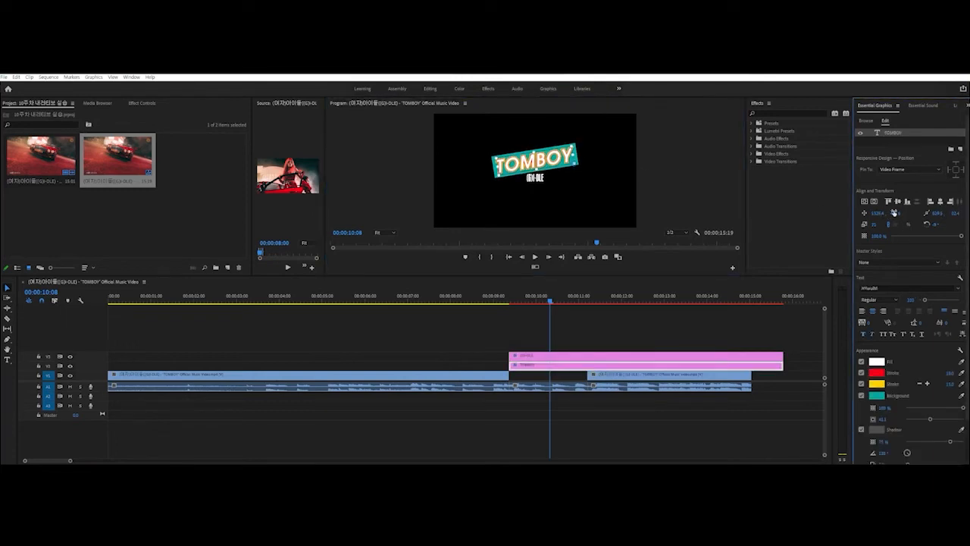
- Change the (G)I-DLE title's fill color to a deep pink
left_click(541, 180)
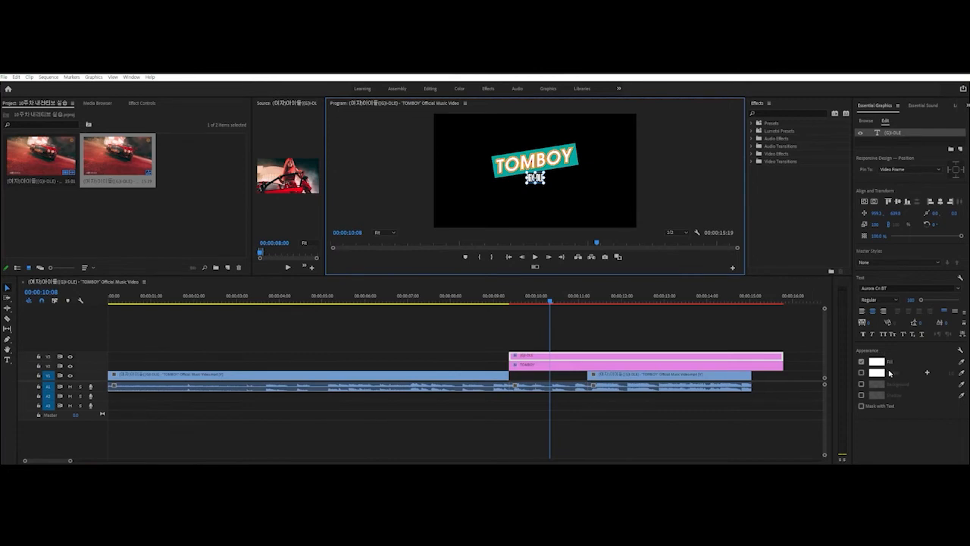
left_click(877, 373)
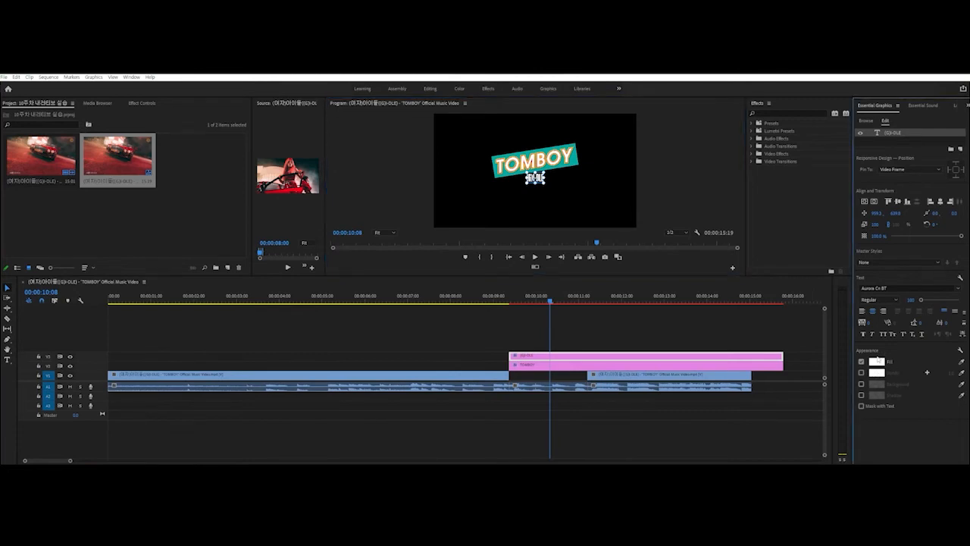
left_click(877, 361)
left_click(614, 287)
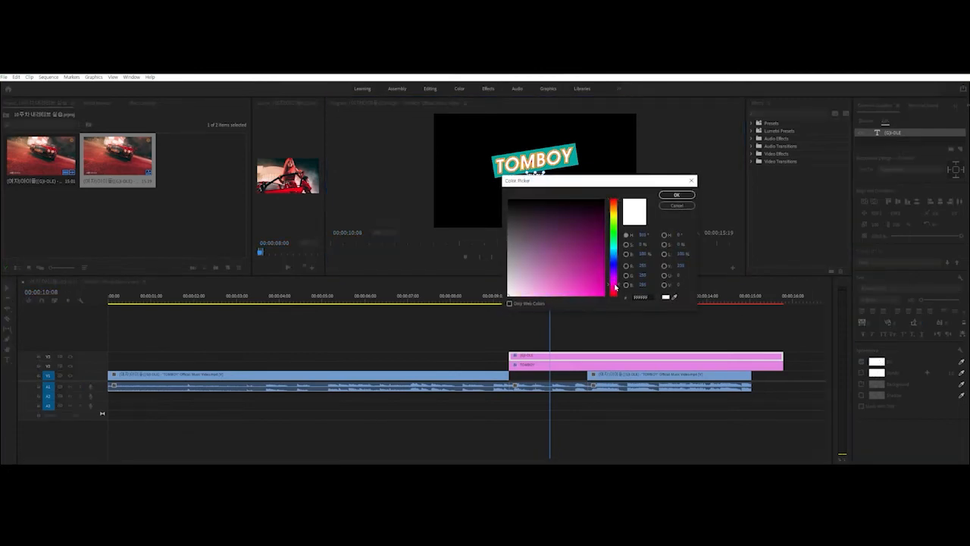
left_click_drag(615, 286, 613, 292)
left_click(604, 280)
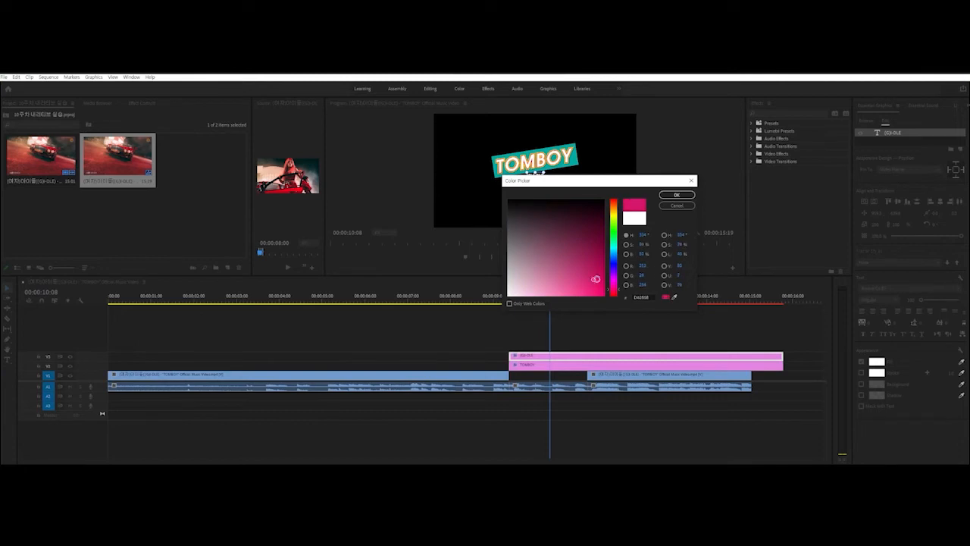
left_click(676, 196)
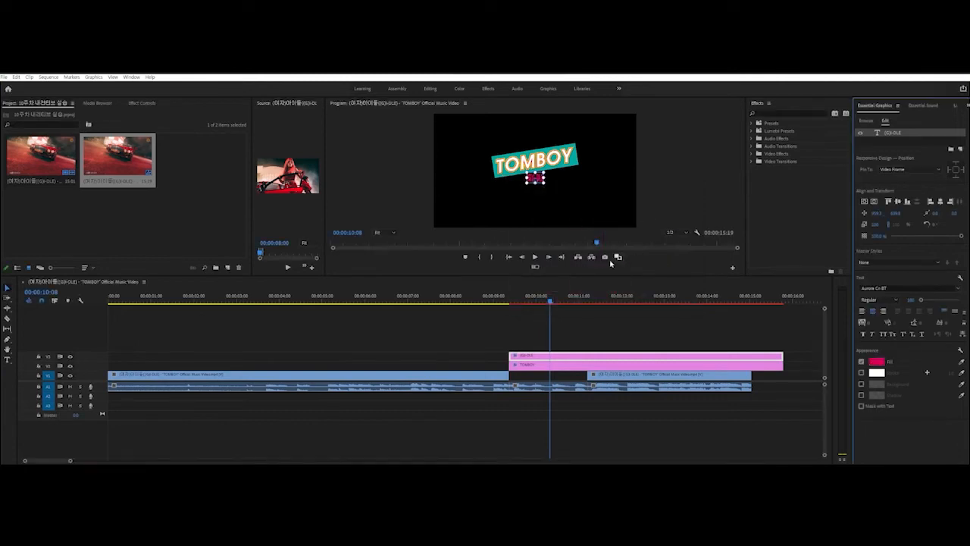
- Add a thin white stroke to the (G)I-DLE title and check its outline enlarged before fitting the whole frame again
left_click(861, 372)
left_click_drag(947, 372, 940, 373)
left_click(379, 232)
left_click(383, 295)
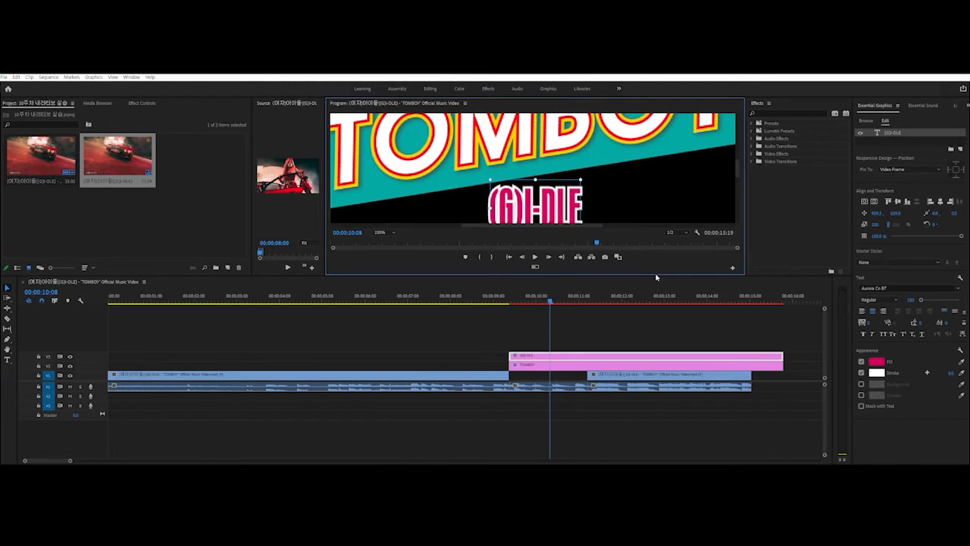
left_click_drag(655, 278, 655, 306)
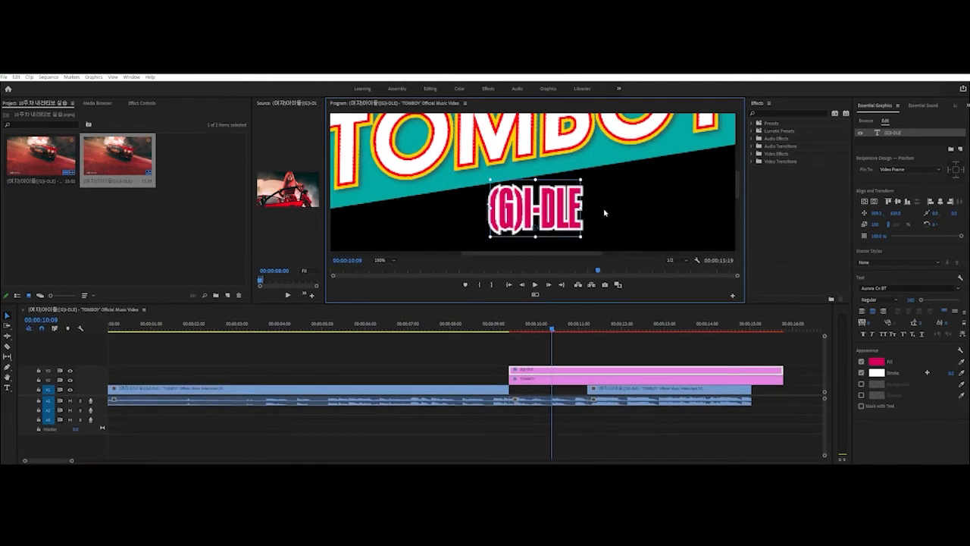
key("Left")
mouse_move(740, 183)
left_mouse_down()
mouse_move(740, 159)
mouse_move(740, 180)
left_mouse_up()
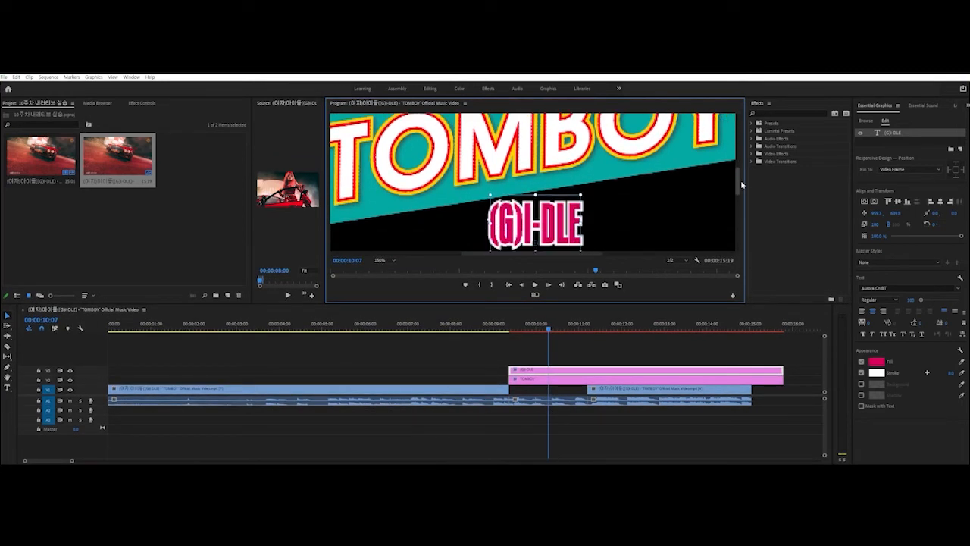
left_click(387, 260)
left_click(381, 268)
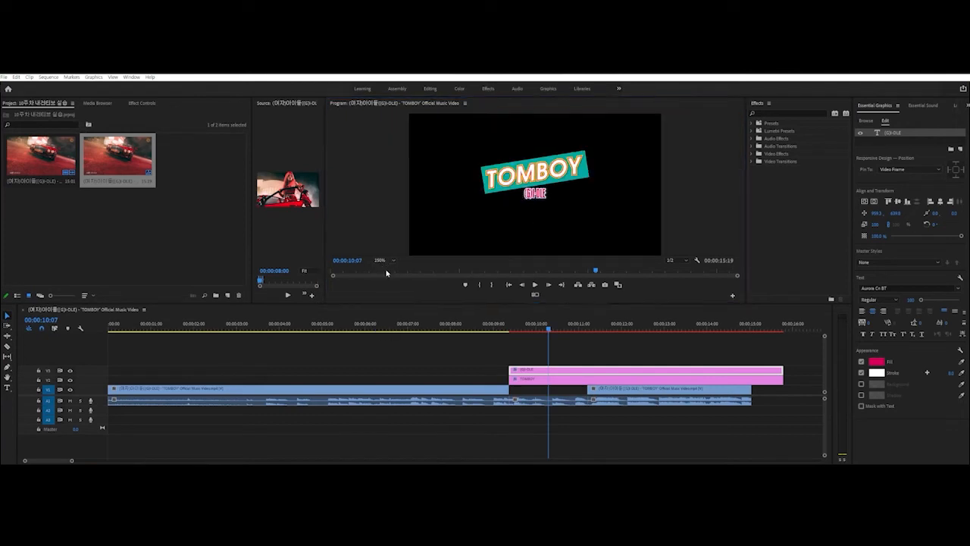
left_click(699, 216)
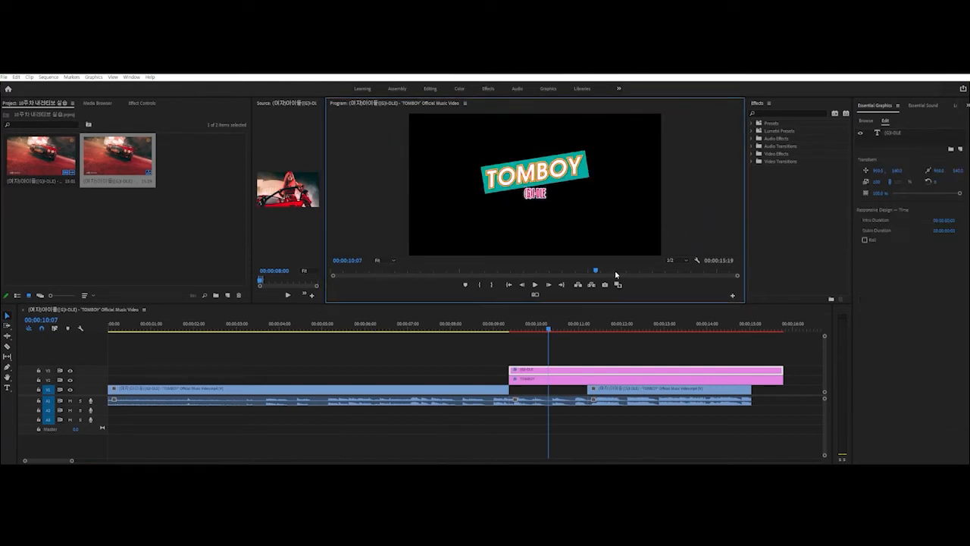
- Nudge the (G)I-DLE title down for a little more space beneath TOMBOY and deselect it
left_click(540, 196)
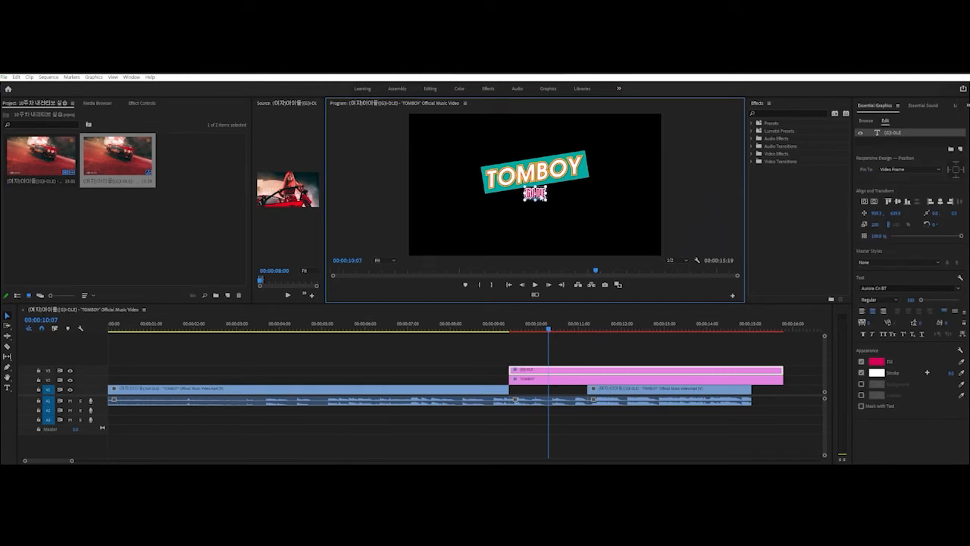
key("Down")
key("Down")
key("Down")
key("Down")
key("Down")
key("Down")
key("Down")
key("Down")
key("Down")
key("Down")
key("Down")
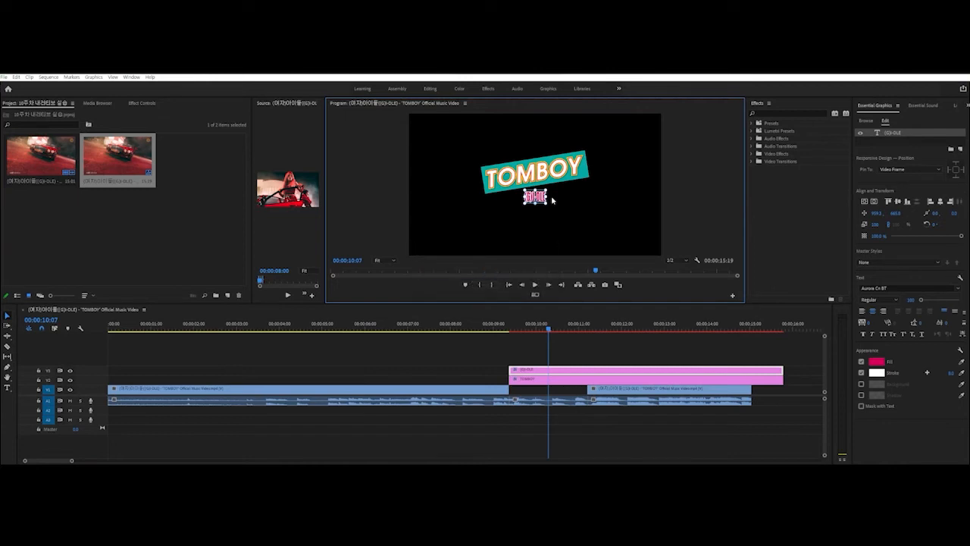
left_click(705, 231)
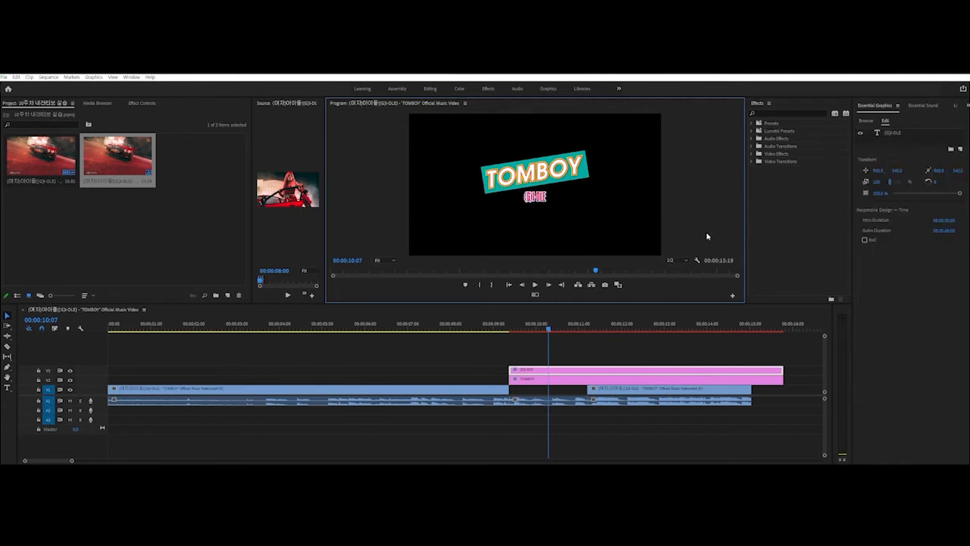
- Play back the sequence around the start of the title clips to review how both titles appear
left_click(521, 327)
left_click(458, 324)
key("space")
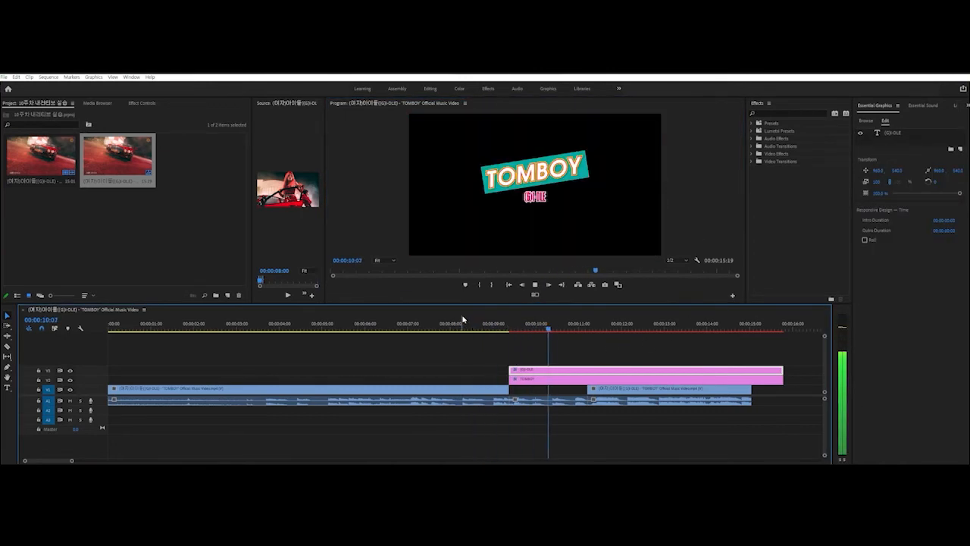
left_click(499, 327)
key("space")
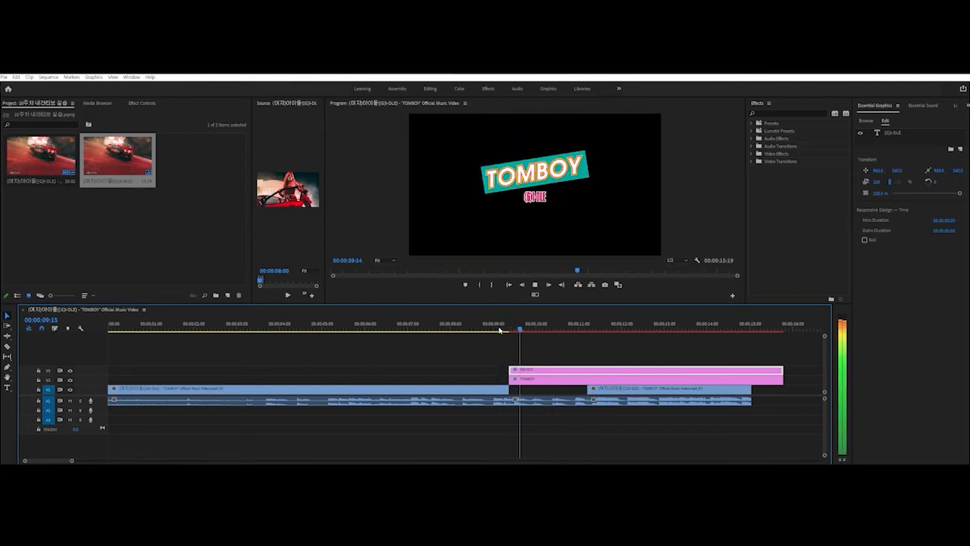
left_click(499, 328)
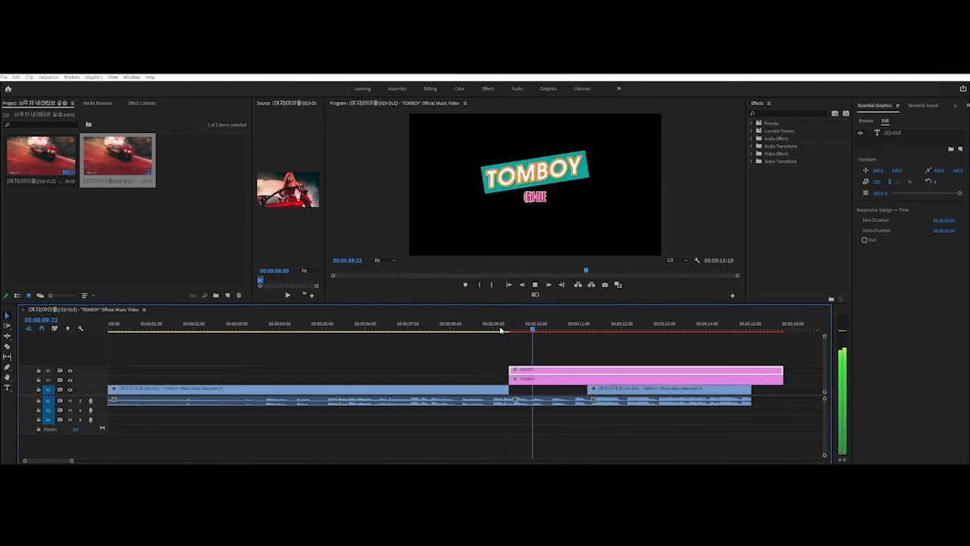
left_click(501, 327)
key("space")
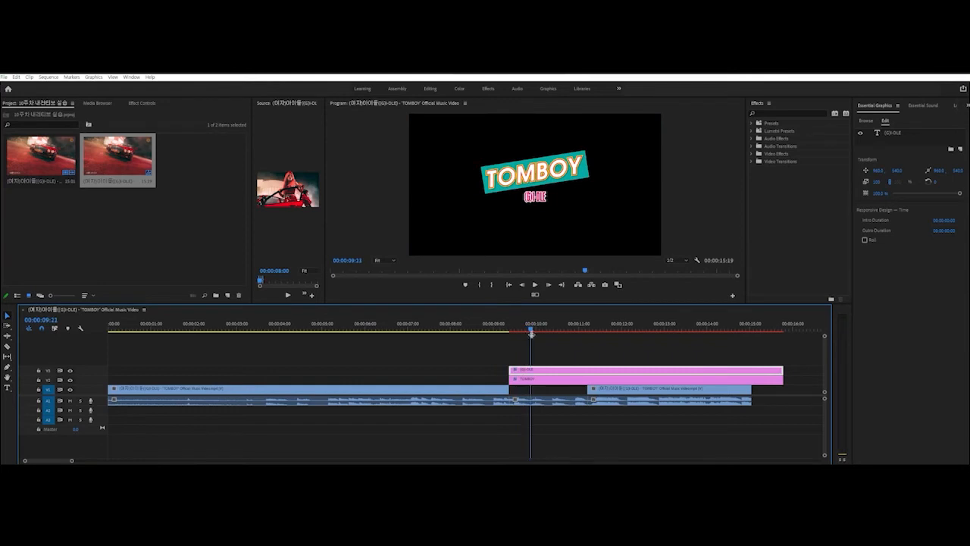
- Add a Motion Scale keyframe of 100 to the TOMBOY title clip at 00:00:09:21
left_click(551, 378)
left_click(546, 381)
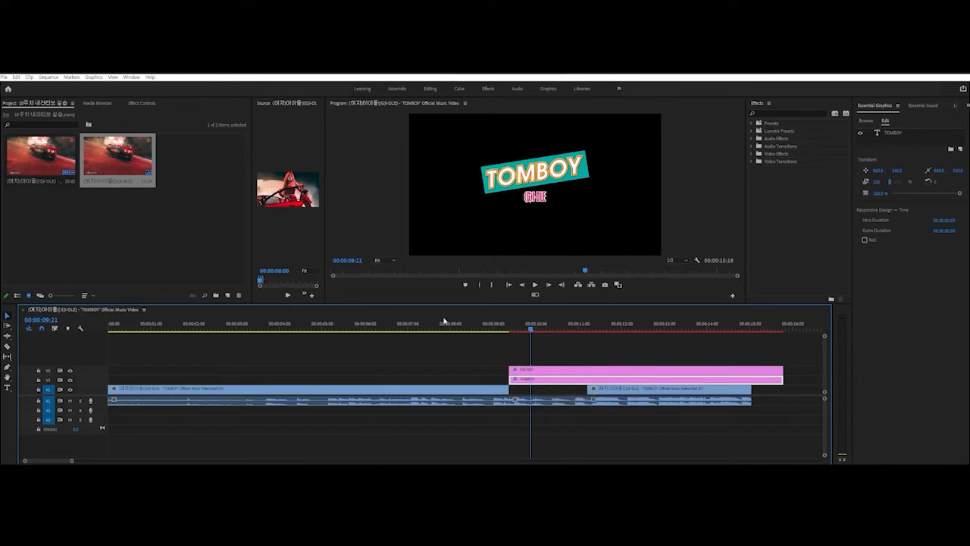
left_click(143, 103)
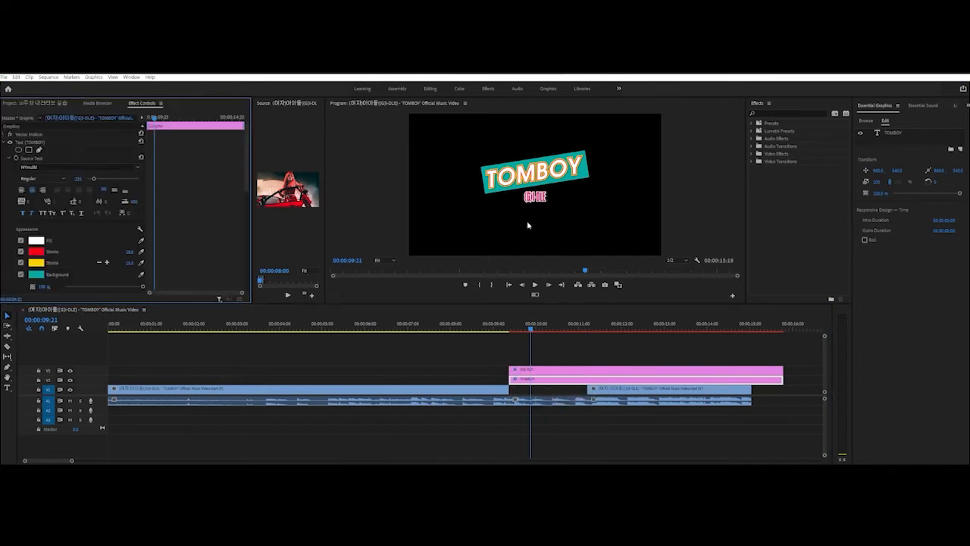
left_click(547, 392)
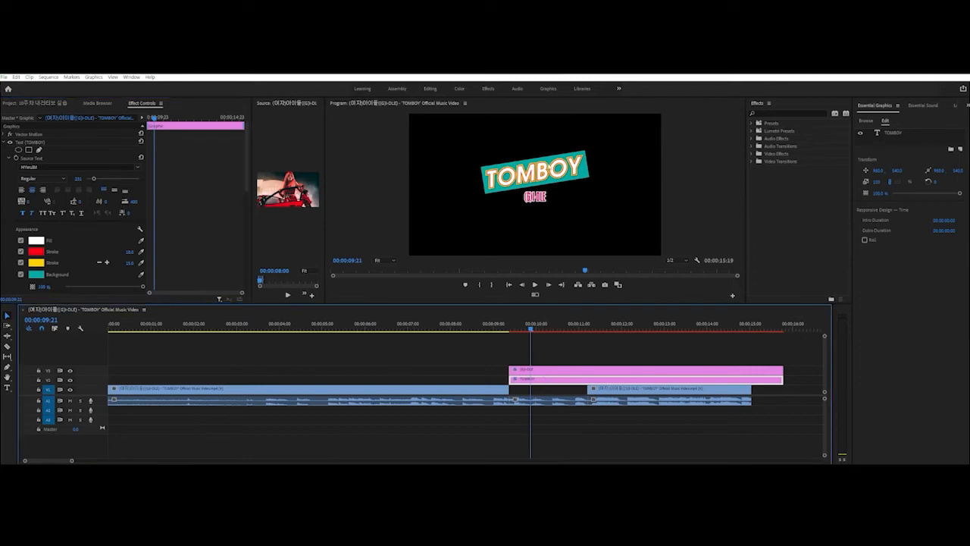
left_click(4, 142)
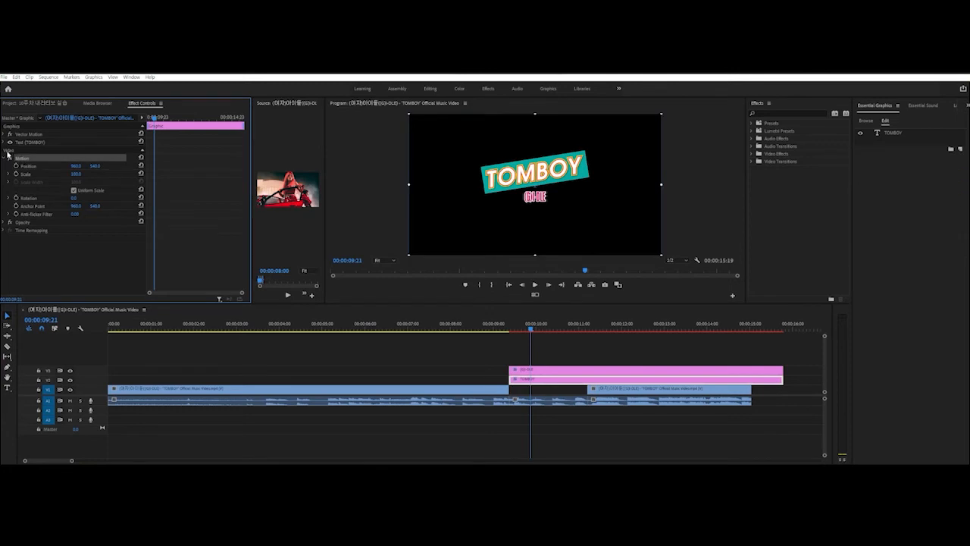
left_click(24, 159)
left_click(75, 175)
left_click(15, 174)
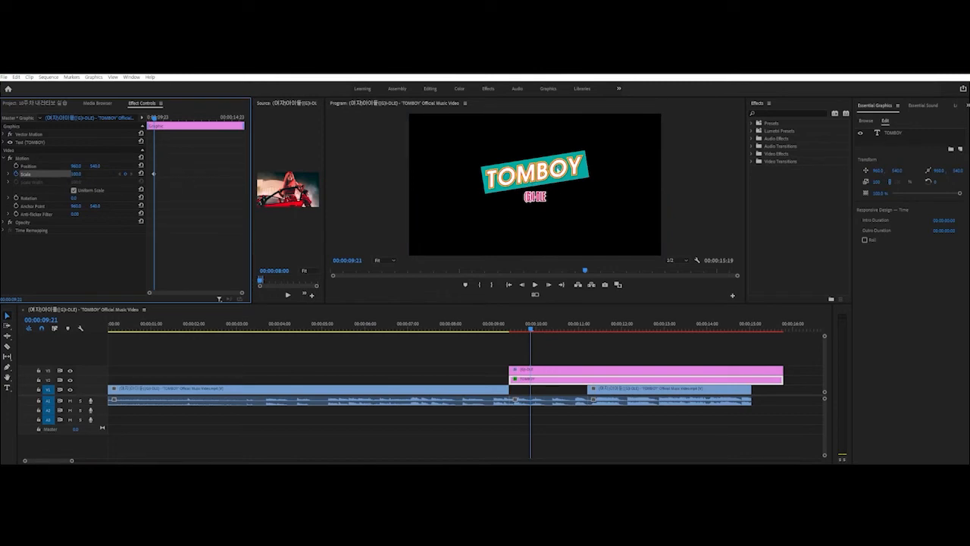
- Move the TOMBOY text's anchor point to its middle and center the text horizontally and vertically in the frame
left_click(520, 226)
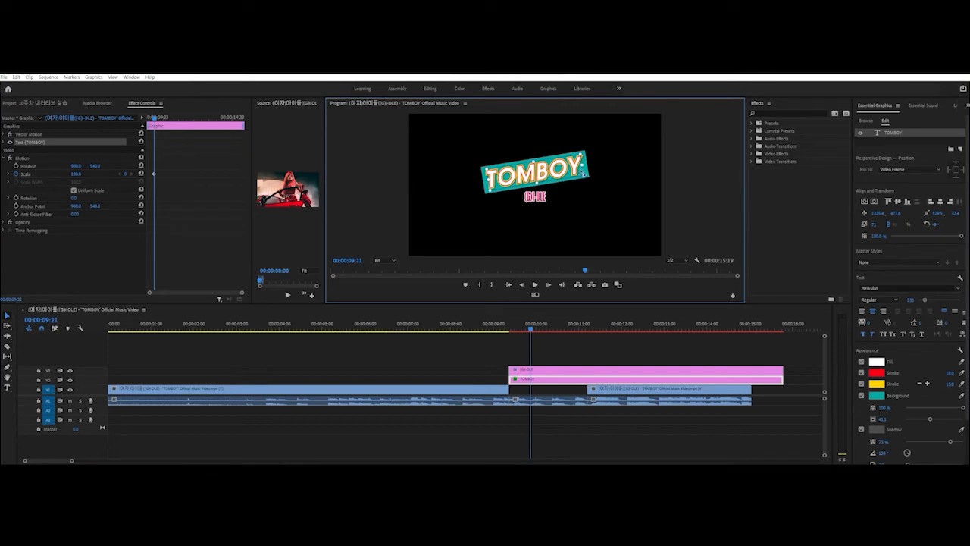
left_click_drag(555, 183, 517, 161)
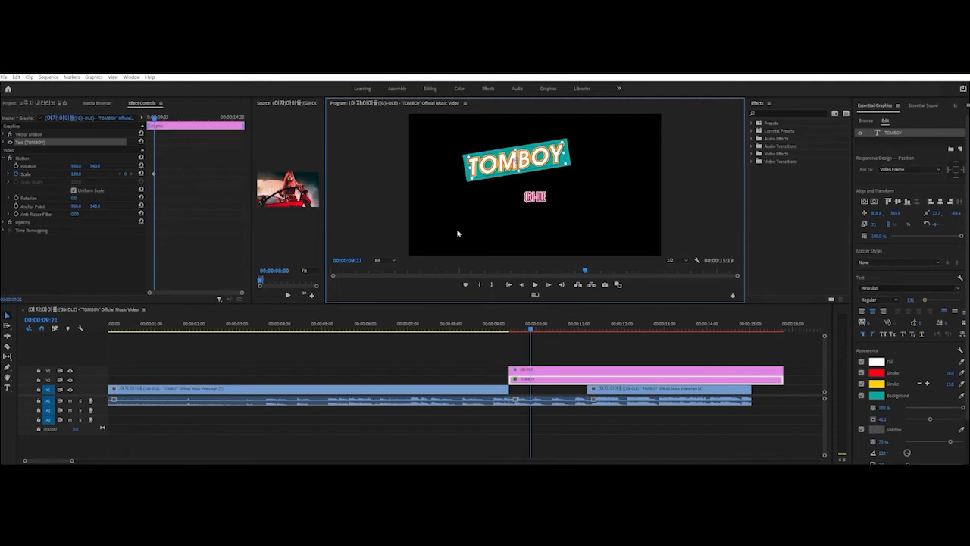
left_click(876, 216)
left_click(864, 202)
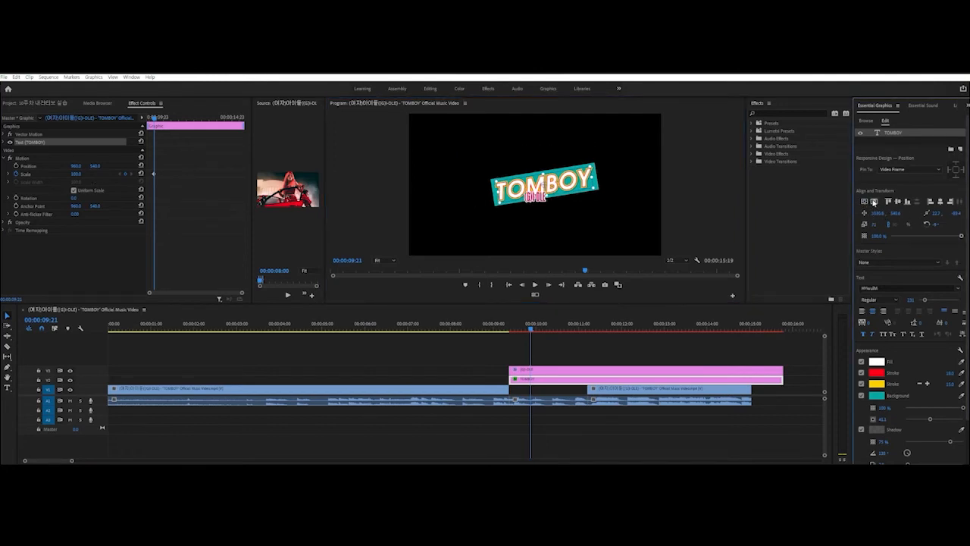
- Center the TOMBOY text horizontally in the frame and move it up so it sits clear above the (G)I-DLE title
left_click(874, 201)
left_click(551, 184)
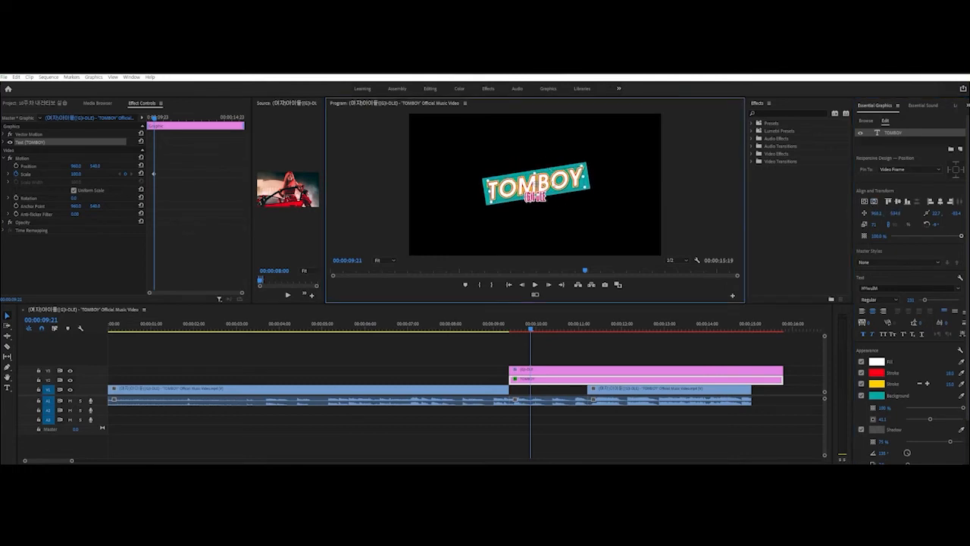
left_click_drag(551, 170, 550, 161)
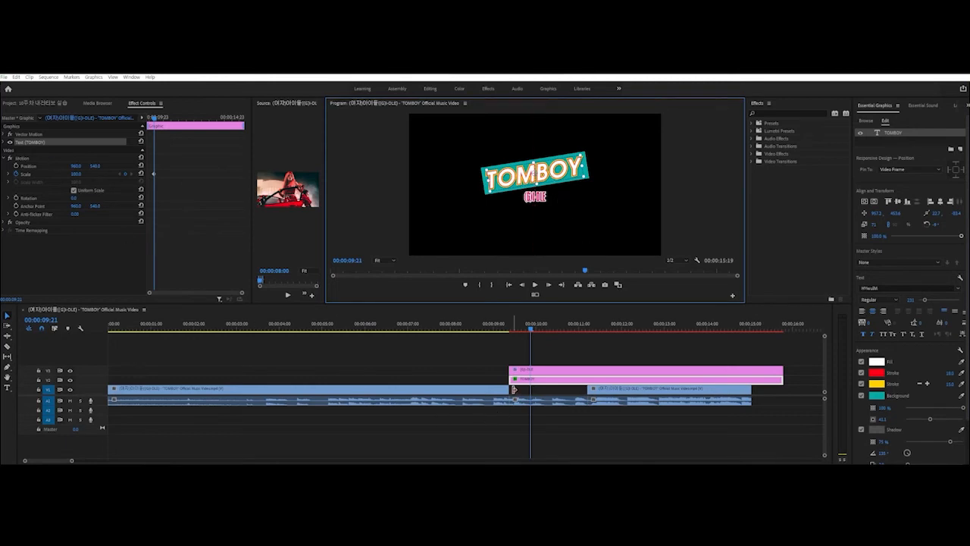
- Add Motion Scale keyframes to the TOMBOY clip of about 241 at 00:00:09:16 and 74.1 at 00:00:09:19
left_click(151, 181)
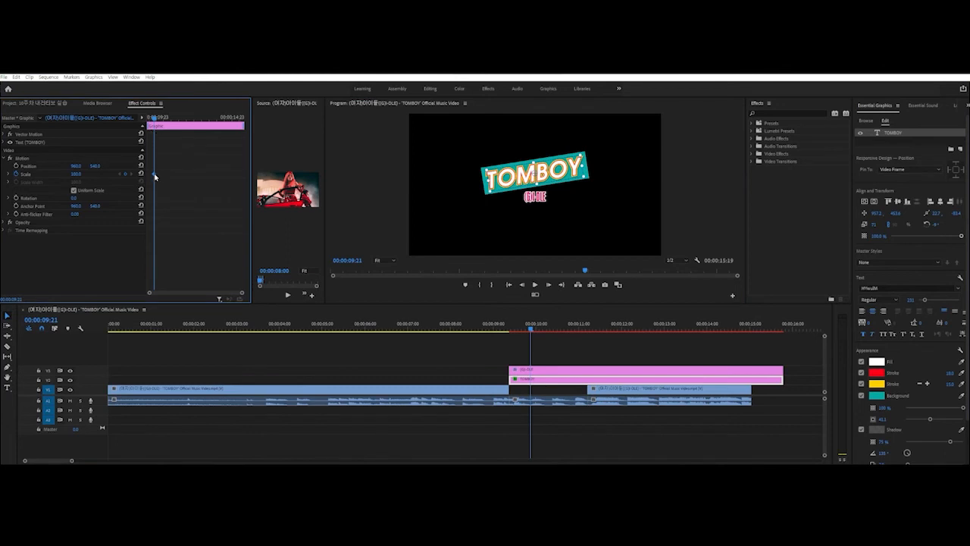
left_click_drag(154, 117, 150, 117)
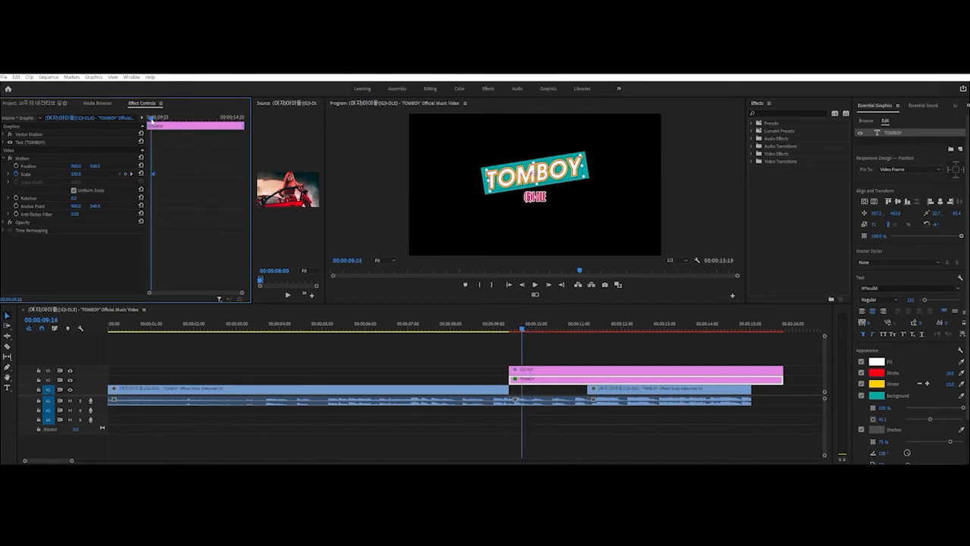
left_click_drag(75, 173, 137, 173)
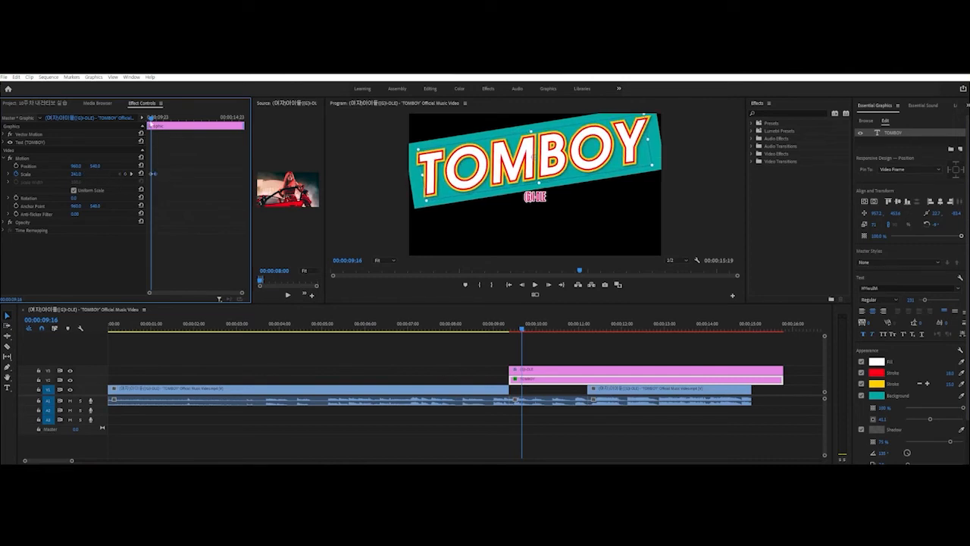
left_click_drag(151, 119, 155, 119)
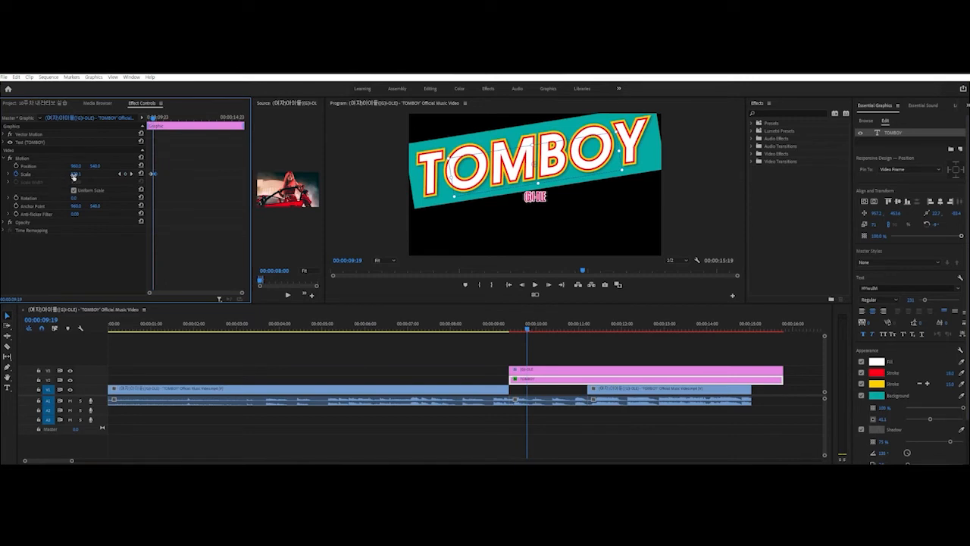
left_click_drag(75, 173, 0, 174)
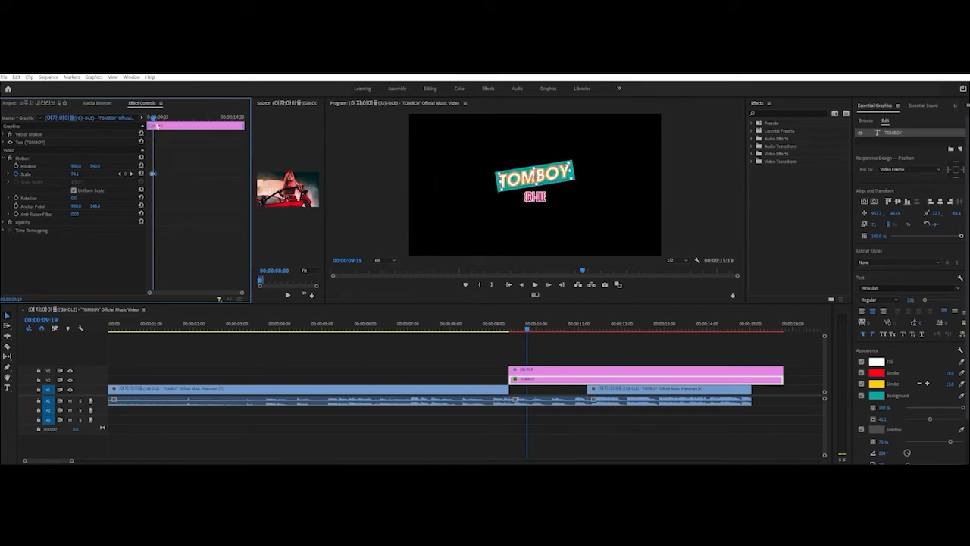
- Play back the start of the TOMBOY clip and step through its frames to check the scale animation
left_click_drag(152, 118, 148, 119)
key("space")
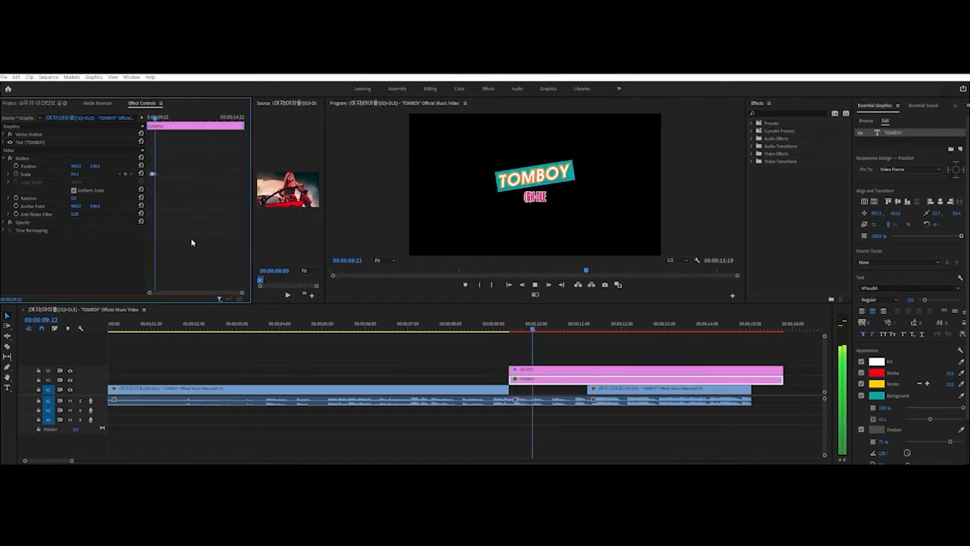
left_click(151, 119)
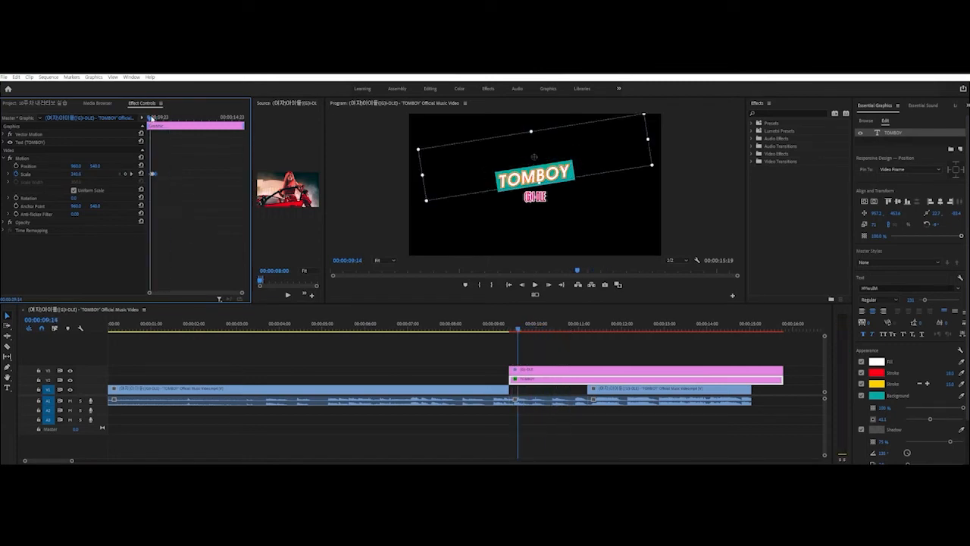
key("Left")
key("Left")
key("Left")
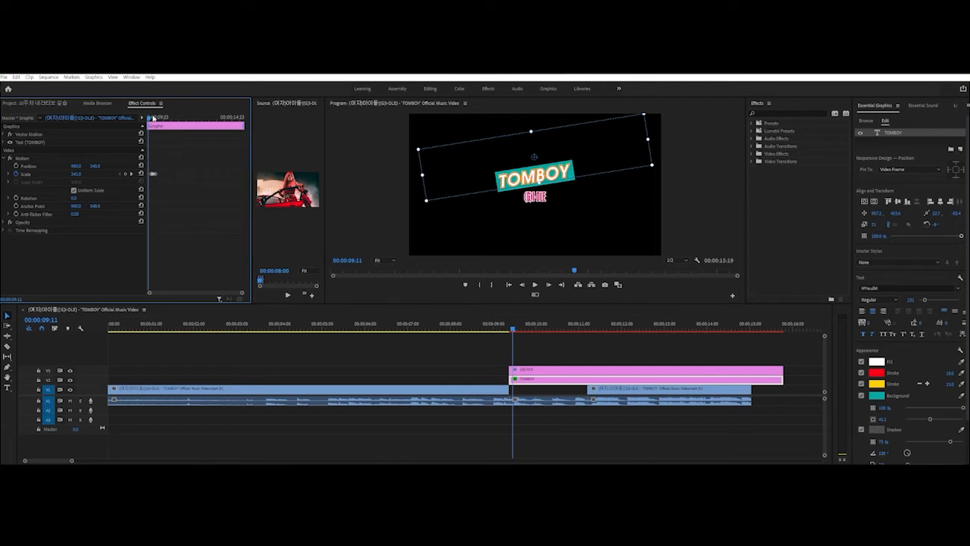
left_click_drag(149, 118, 152, 122)
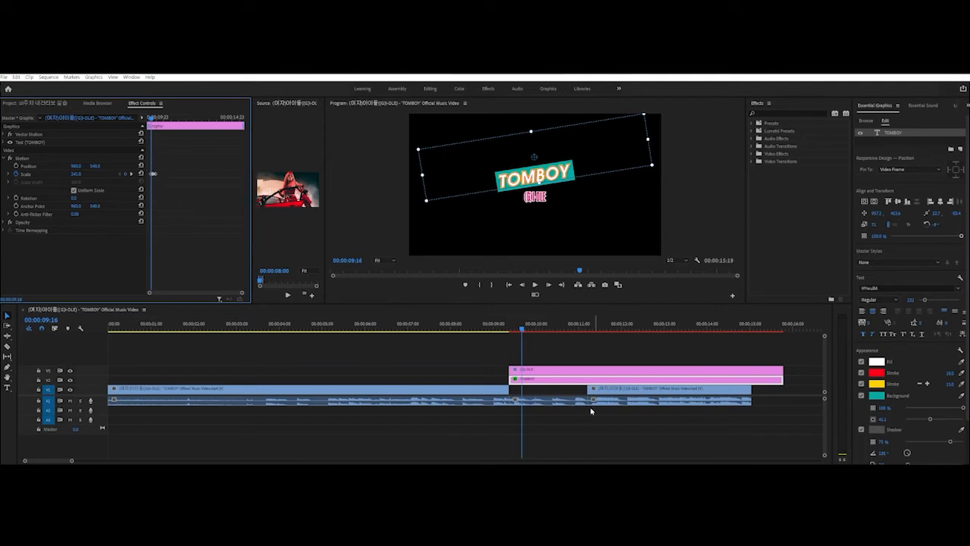
key("Left")
key("Left")
key("Left")
key("Left")
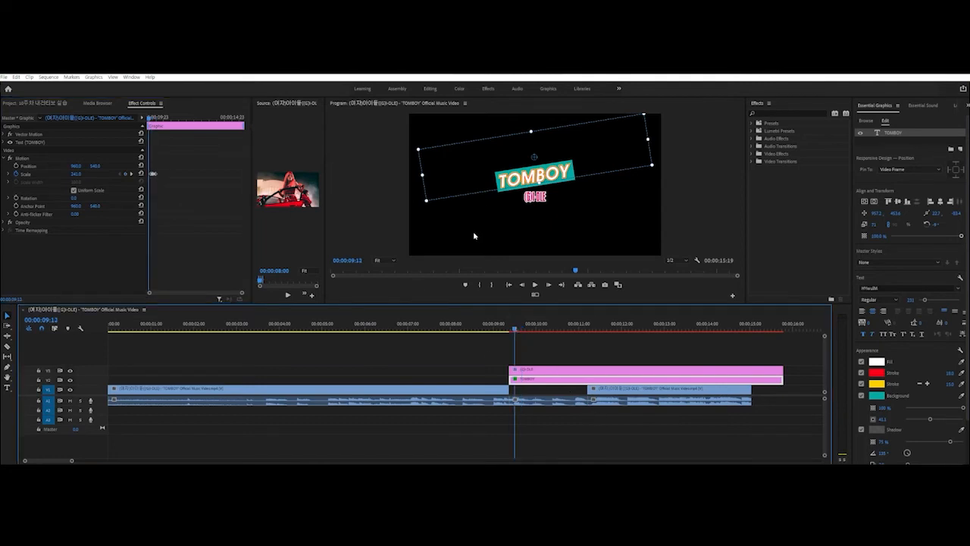
left_click(437, 439)
left_click(463, 211)
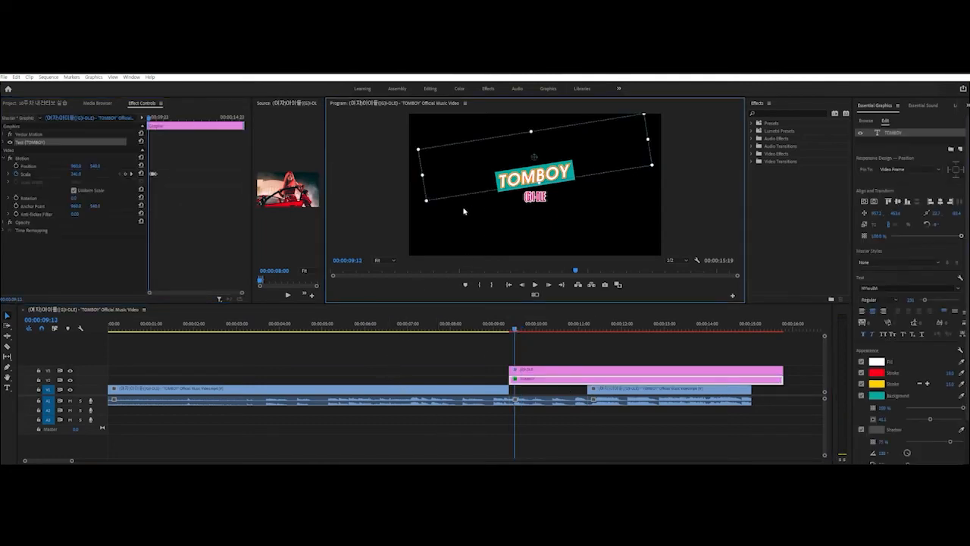
left_click(148, 117)
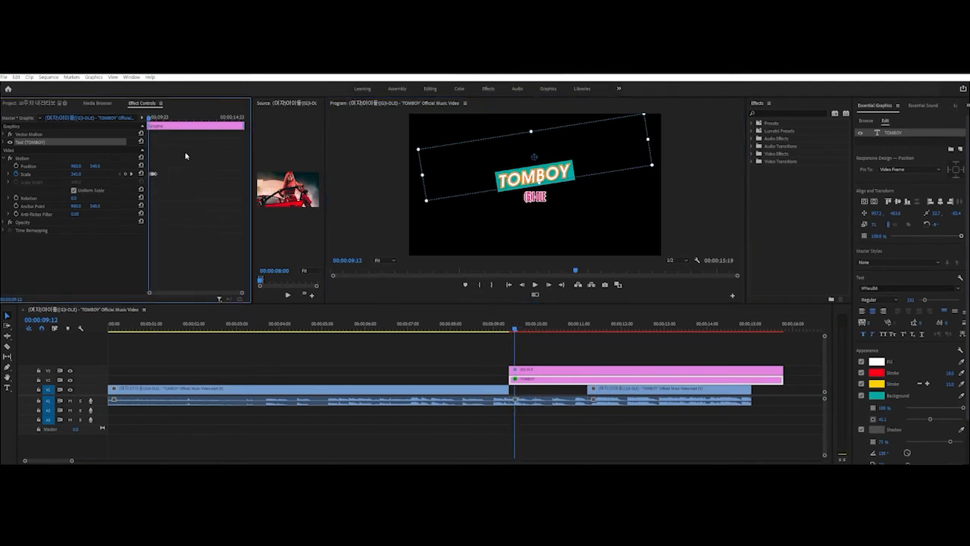
left_click(497, 213)
left_click(512, 181)
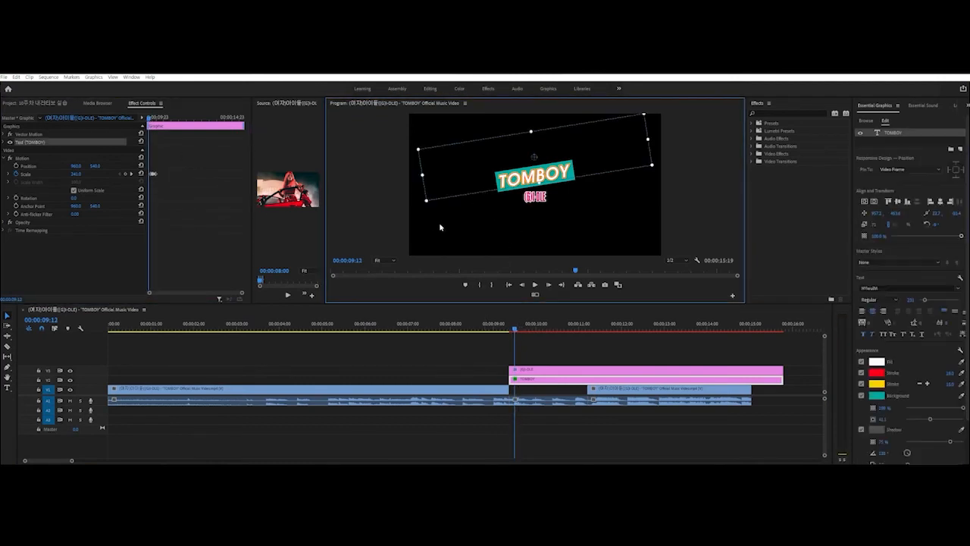
left_click(438, 222)
- Delete all Motion Scale keyframes from the TOMBOY clip and play back its opening
left_click(23, 159)
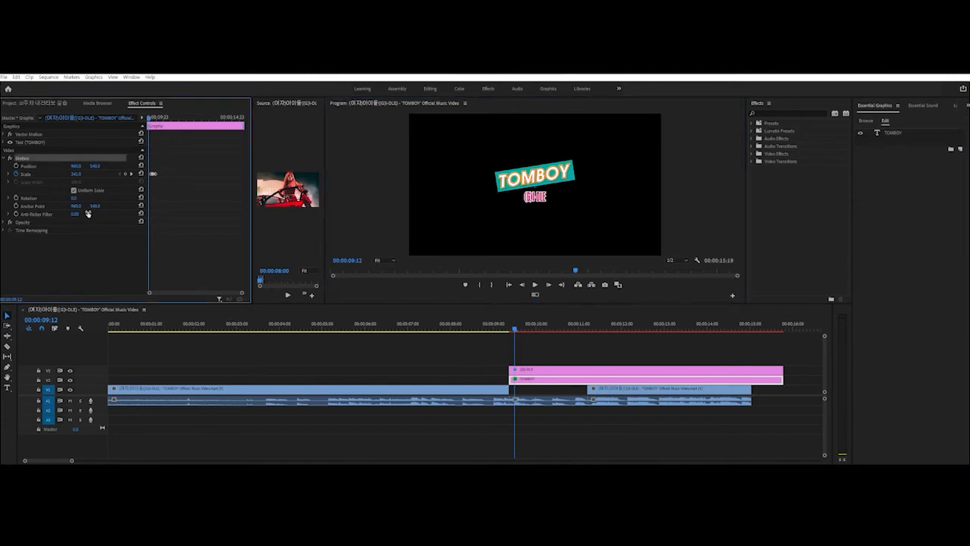
left_click(153, 174)
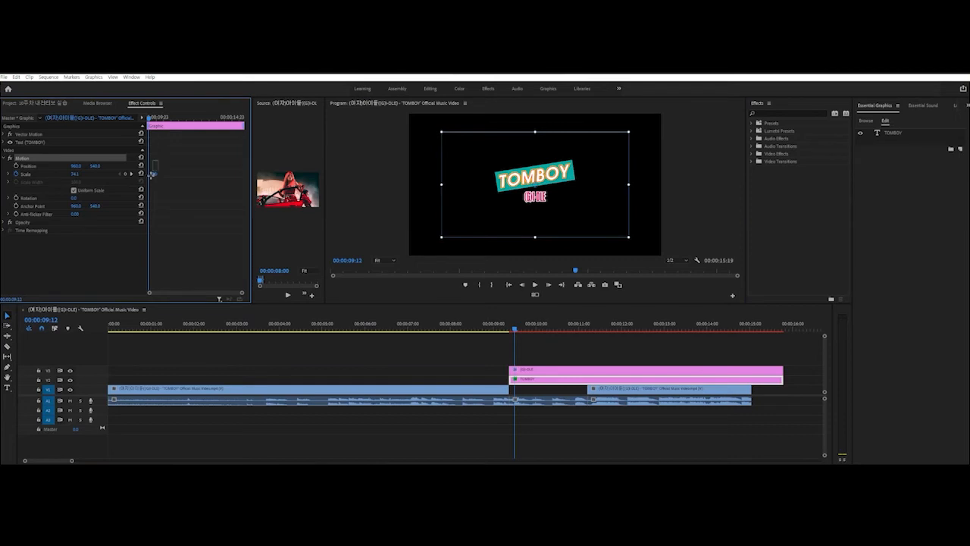
key("Delete")
key("space")
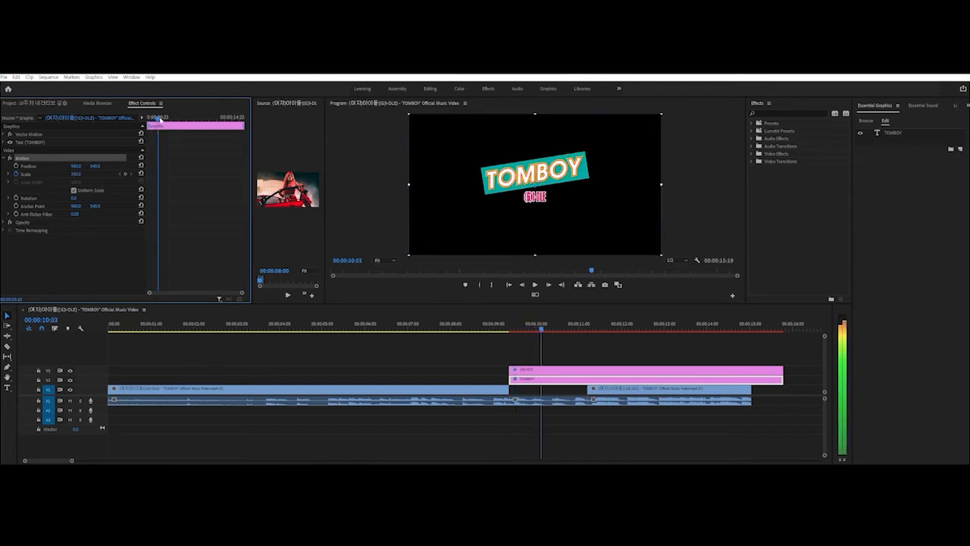
key("space")
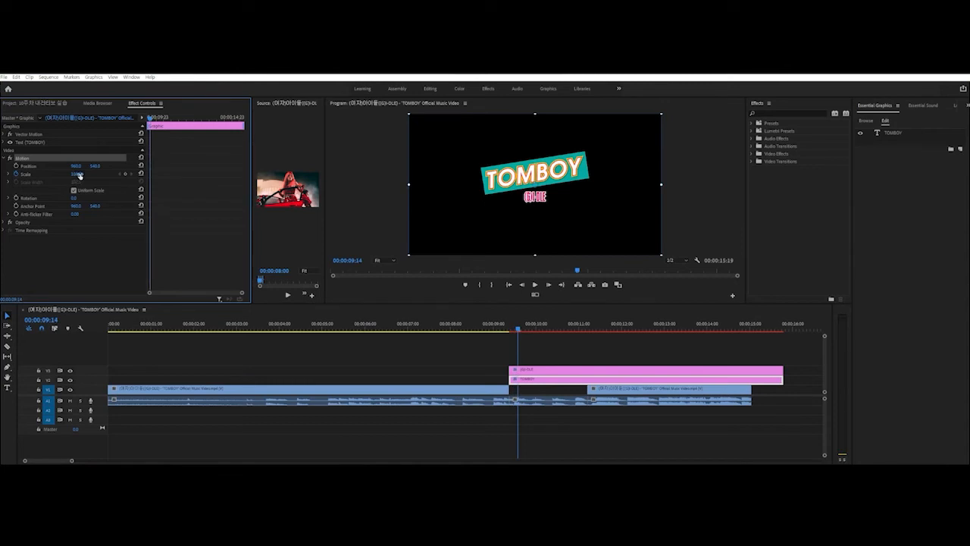
- Add a Motion Scale keyframe at 00:00:09:14 that enlarges the TOMBOY title to roughly twice its size
left_click(75, 174)
left_click(20, 174)
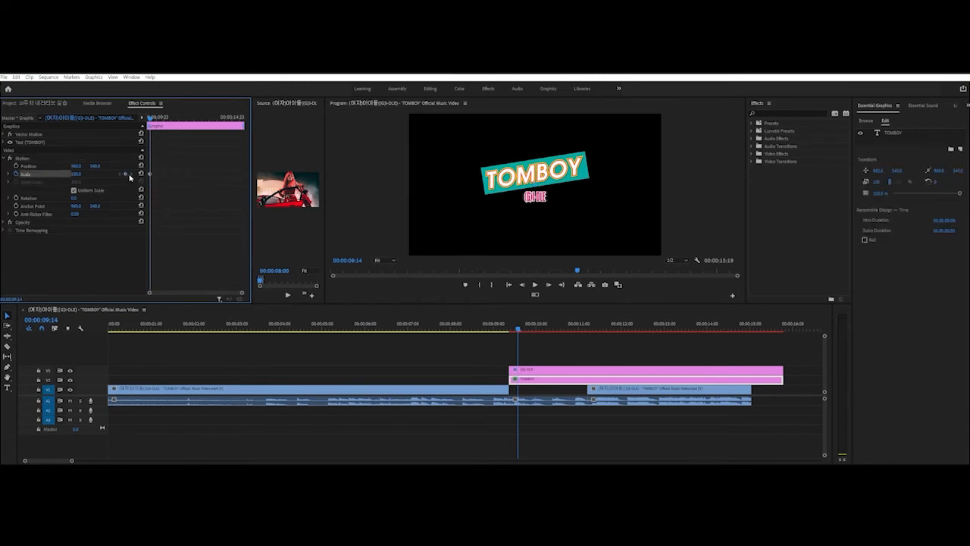
left_click(88, 174)
type("120")
key("Return")
left_click_drag(76, 174, 87, 174)
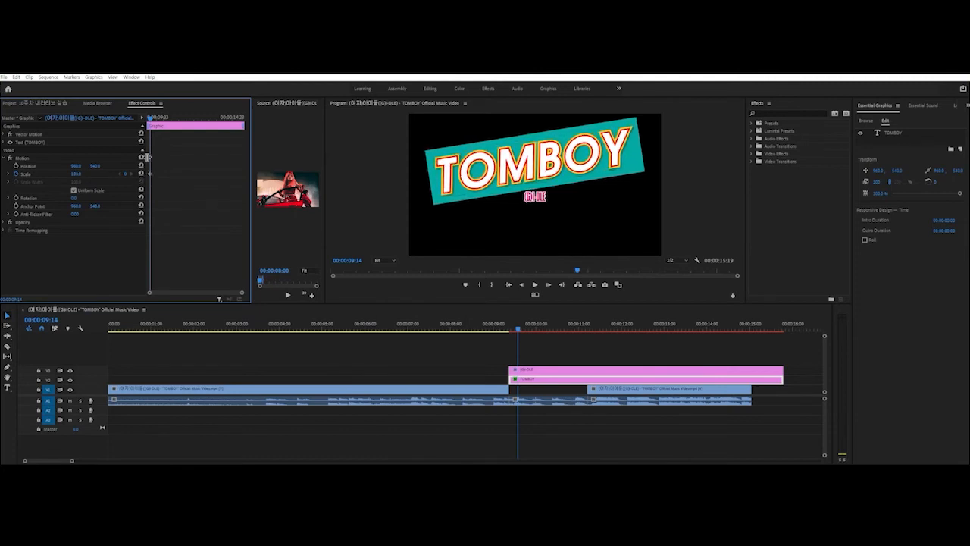
- Add Motion Scale keyframes to the TOMBOY clip of 79 at 00:00:09:19 and 100 at 00:00:09:23
left_click_drag(150, 119, 153, 119)
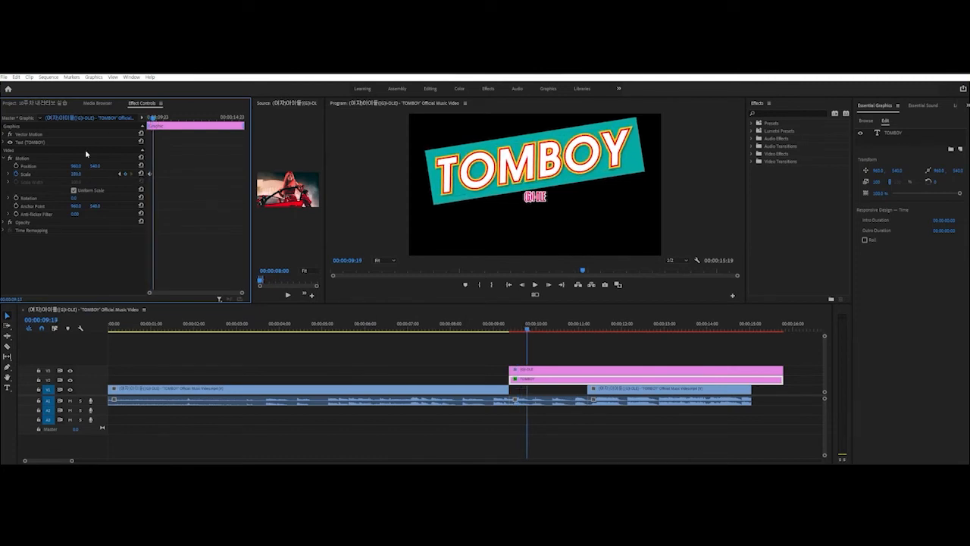
left_click_drag(76, 173, 61, 173)
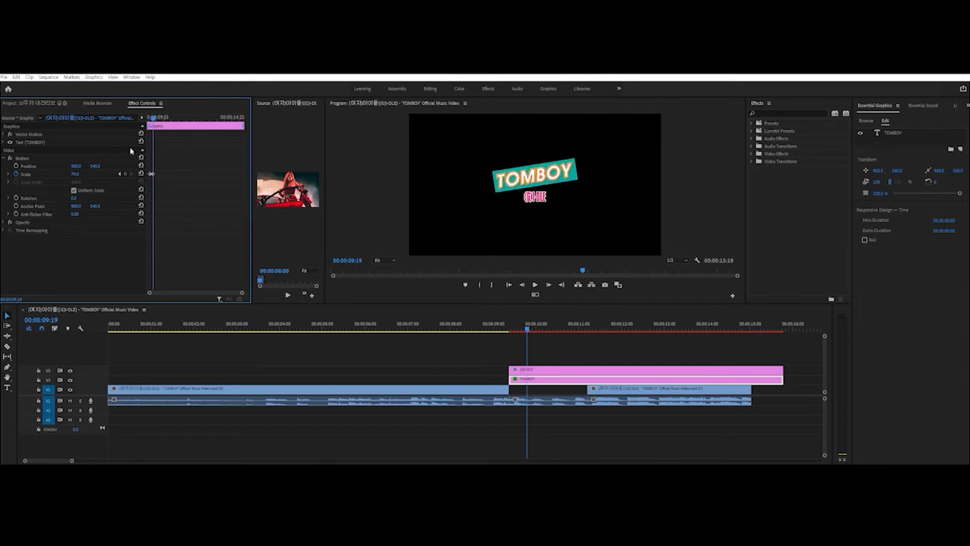
left_click_drag(154, 119, 156, 119)
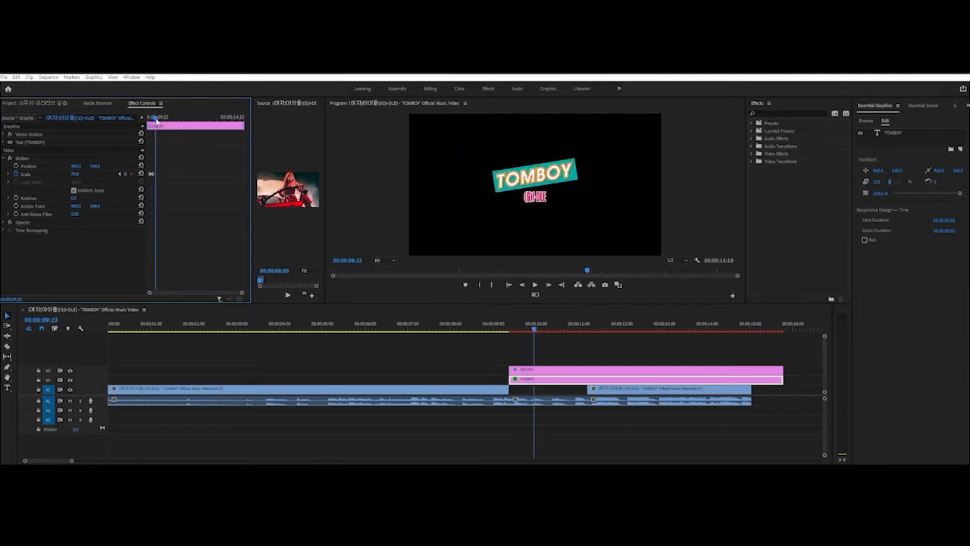
left_click_drag(69, 175, 81, 179)
left_click(78, 173)
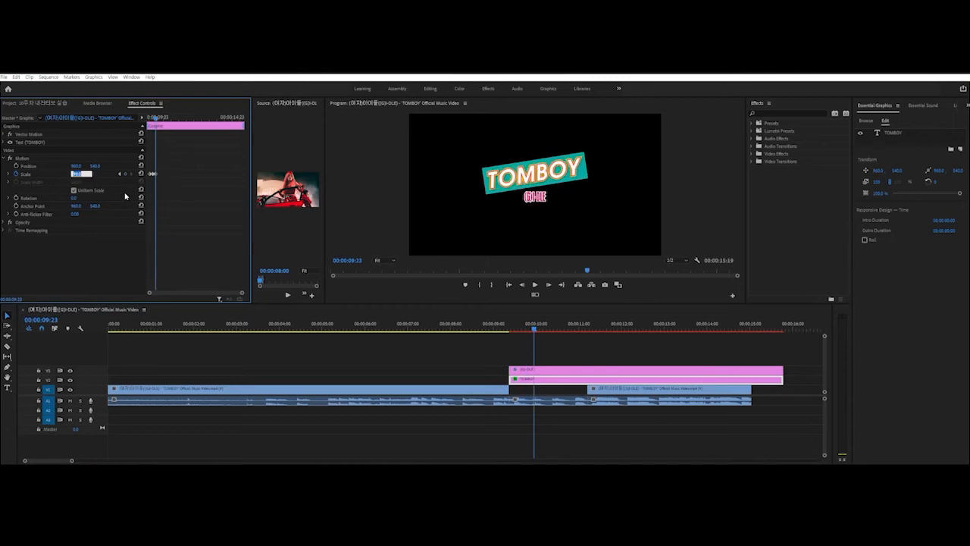
type("100")
key("Return")
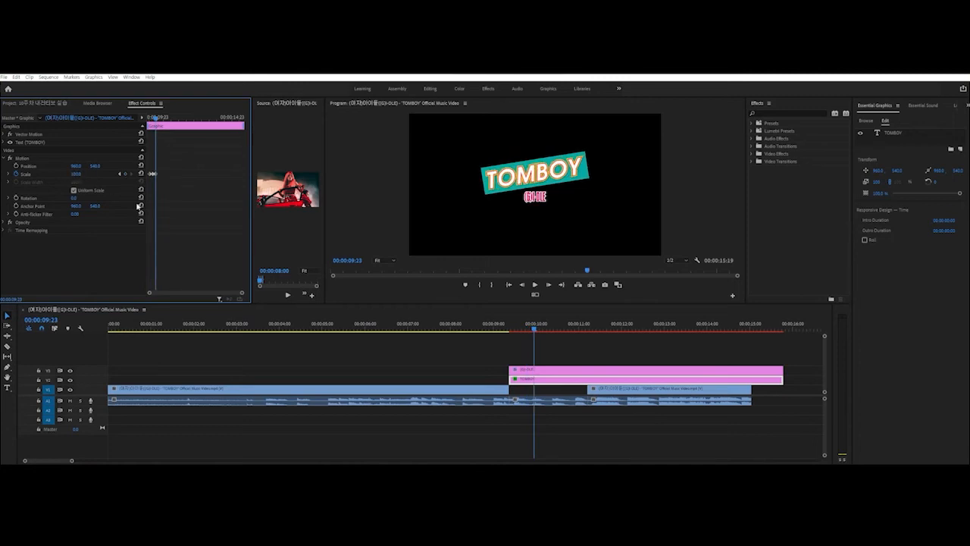
- Review the TOMBOY scale animation in playback and turn off Motion Scale keyframing, deleting its existing keyframes
key("space")
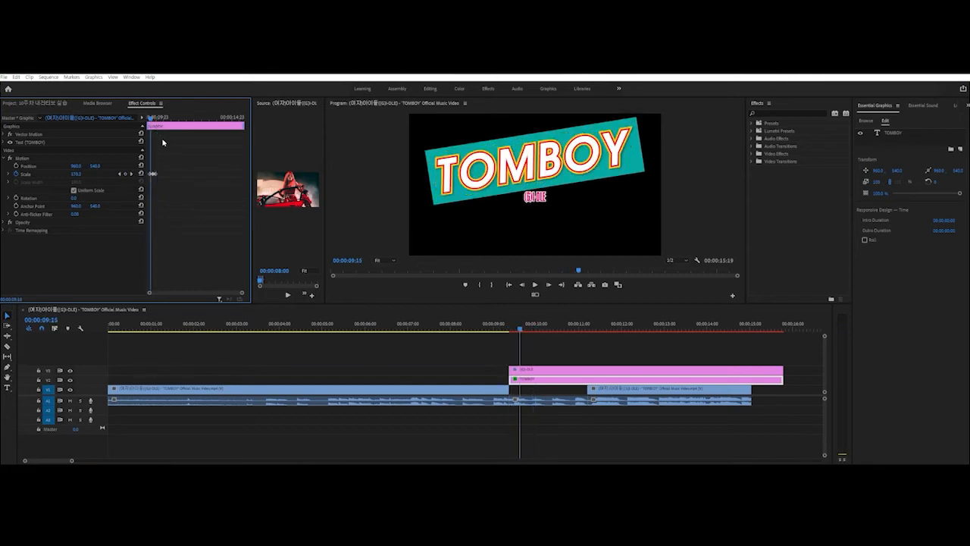
mouse_move(159, 119)
left_mouse_down()
mouse_move(149, 119)
mouse_move(166, 119)
mouse_move(155, 126)
left_mouse_up()
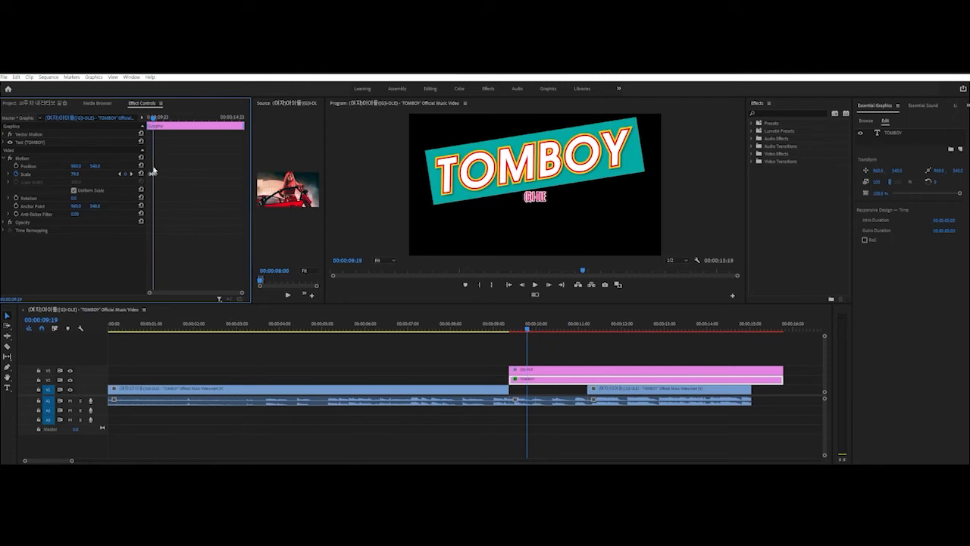
left_click(207, 223)
left_click(16, 173)
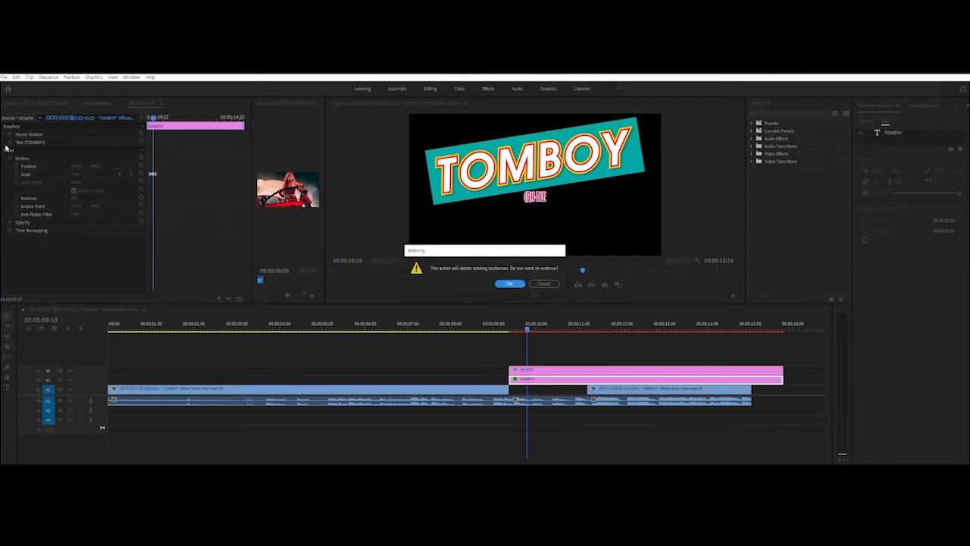
left_click(510, 284)
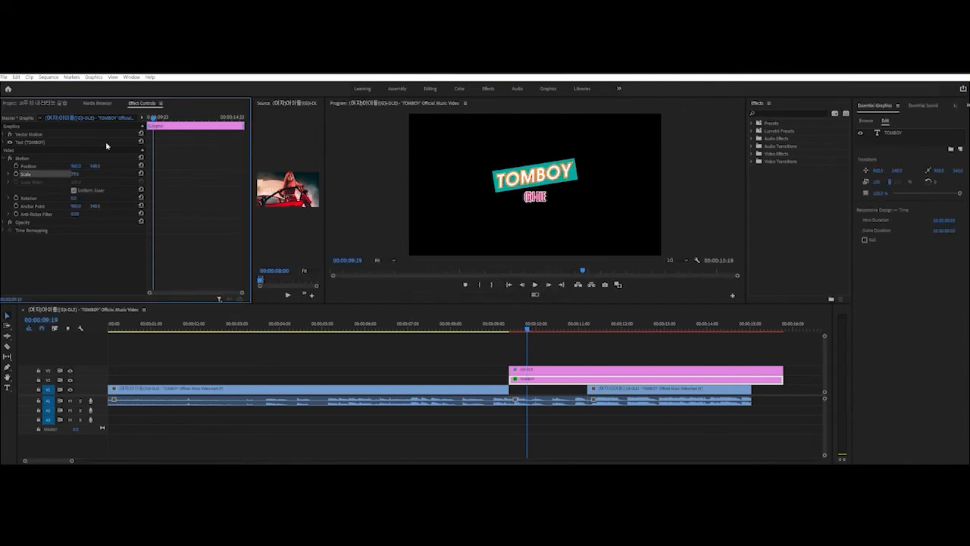
- Add a Scale keyframe of 100 in the TOMBOY text's own Transform at 00:00:09:19 and return the playhead to 00:00:09:16
left_click(5, 142)
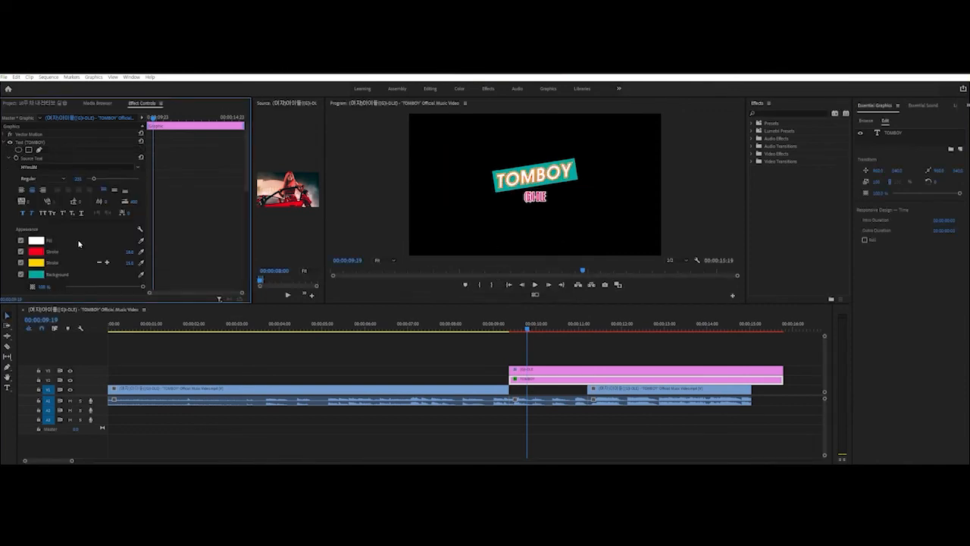
scroll(69, 227, "down", 6)
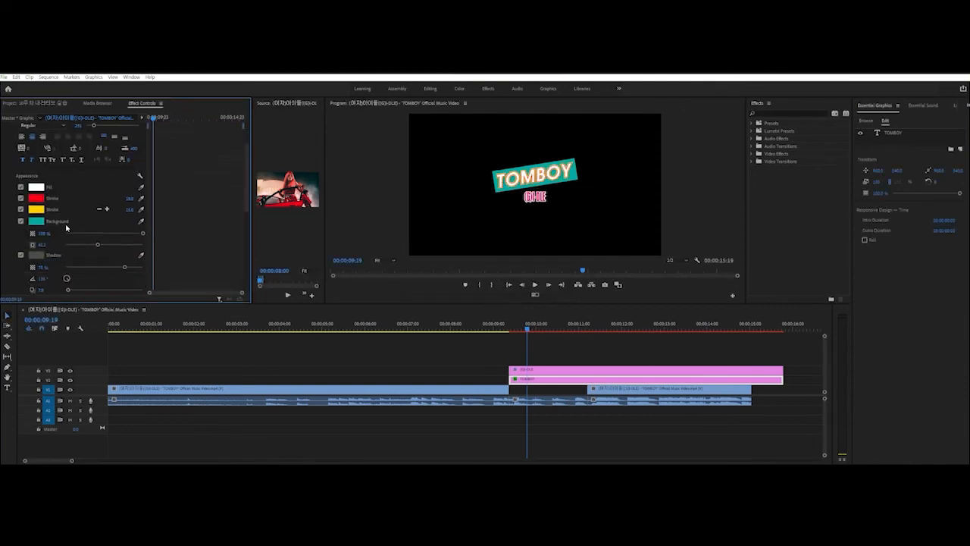
scroll(64, 223, "down", 1)
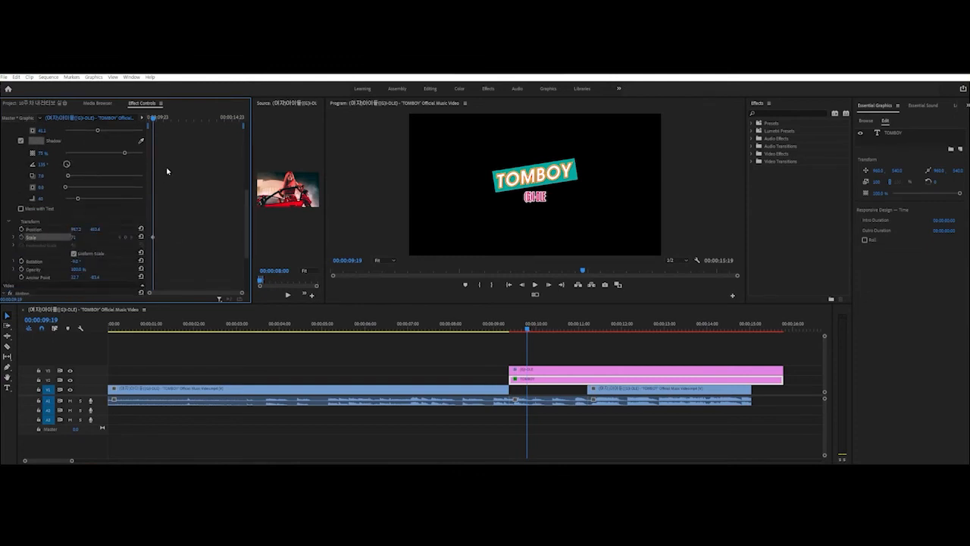
left_click(75, 237)
type("100")
key("Return")
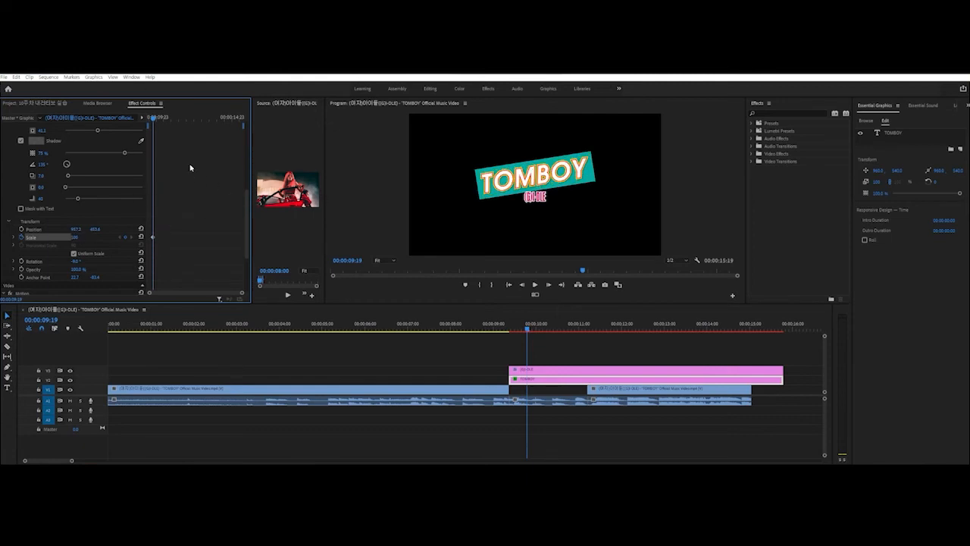
left_click_drag(157, 119, 149, 119)
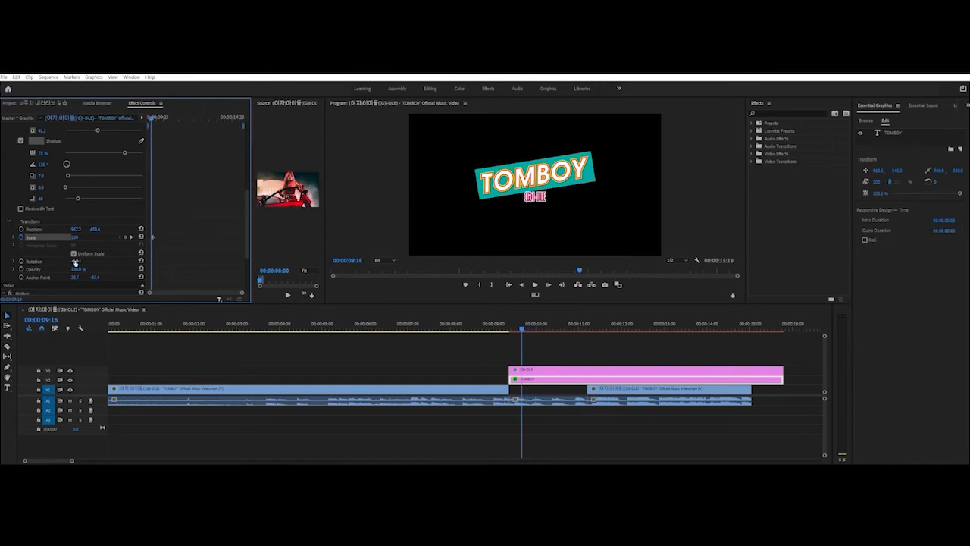
- Add Scale keyframes to the TOMBOY text's Transform of 60 at 00:00:09:16 and 300 at 00:00:09:13
left_click(74, 237)
type("60")
key("Return")
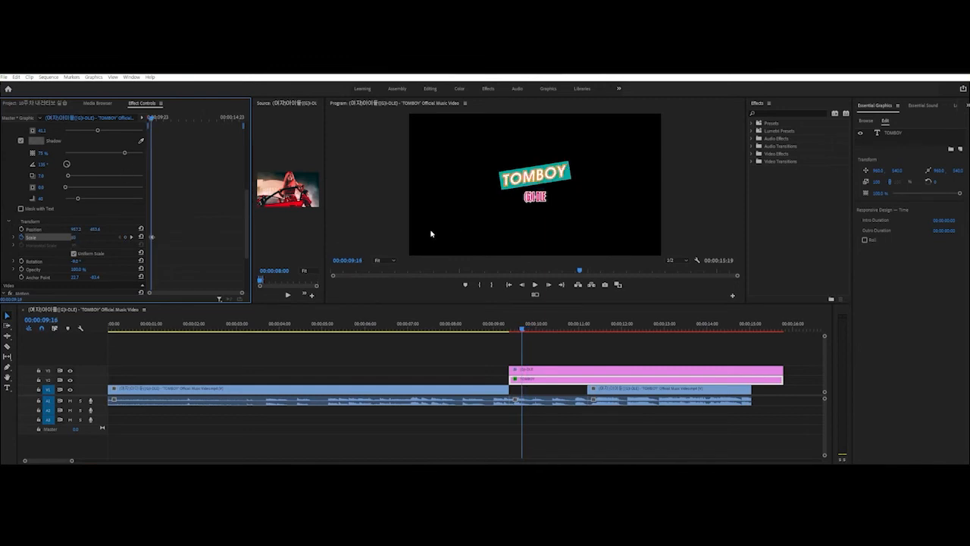
left_click_drag(154, 120, 150, 120)
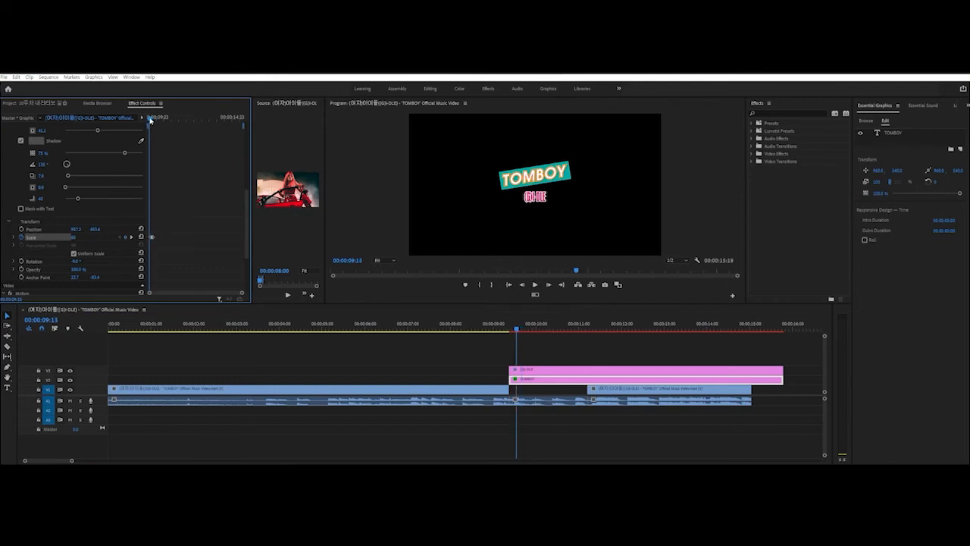
left_click(75, 237)
type("300")
key("Return")
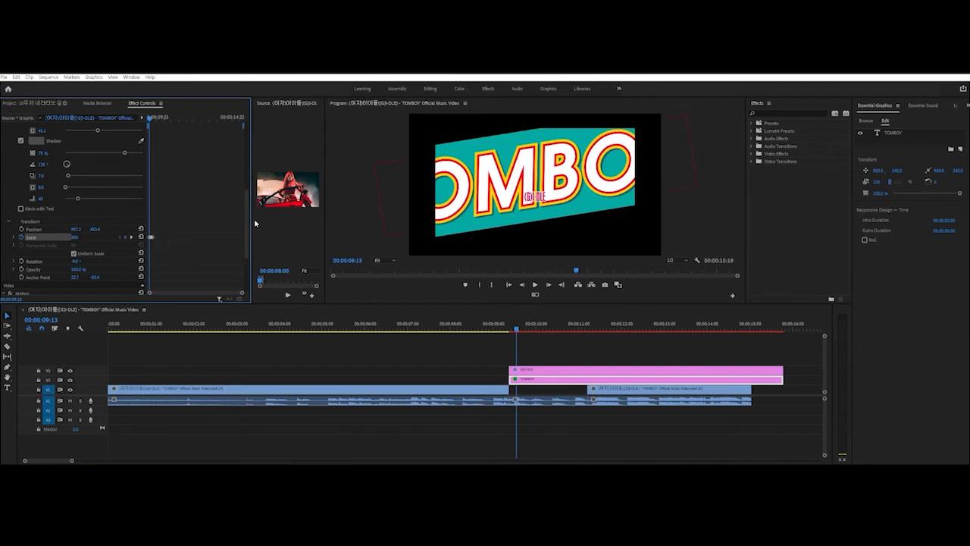
- Play back the TOMBOY text's scale animation and return the playhead to the start of the title clip
key("Right")
key("Right")
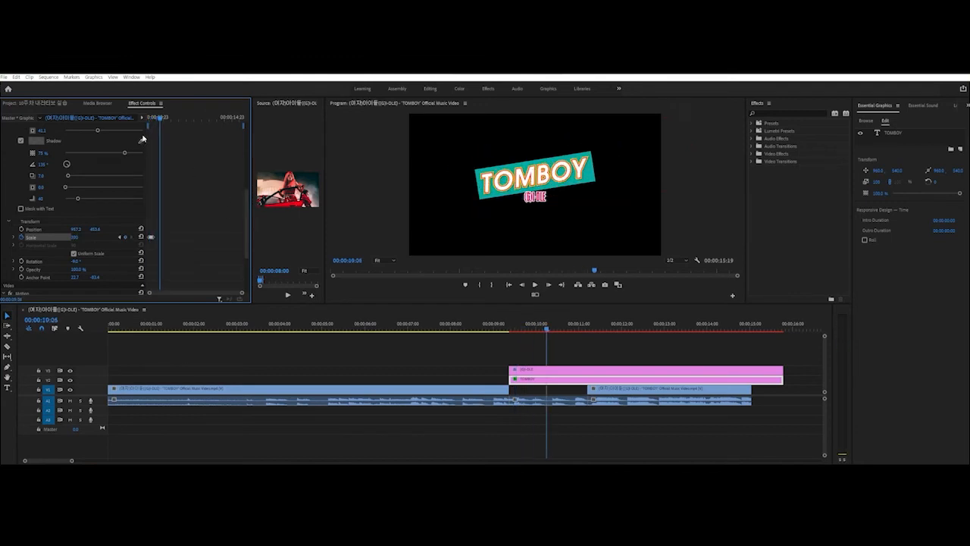
key("Right")
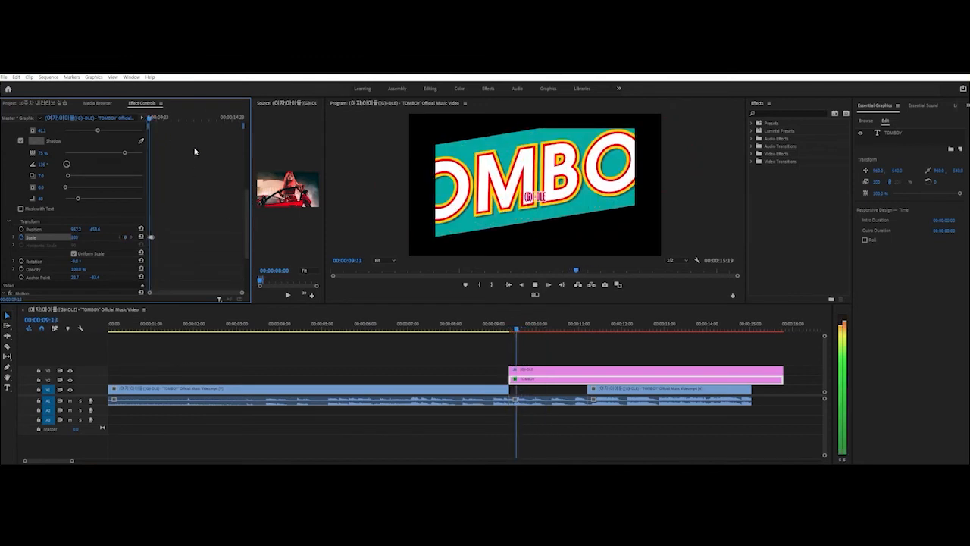
key("space")
left_click_drag(160, 119, 147, 119)
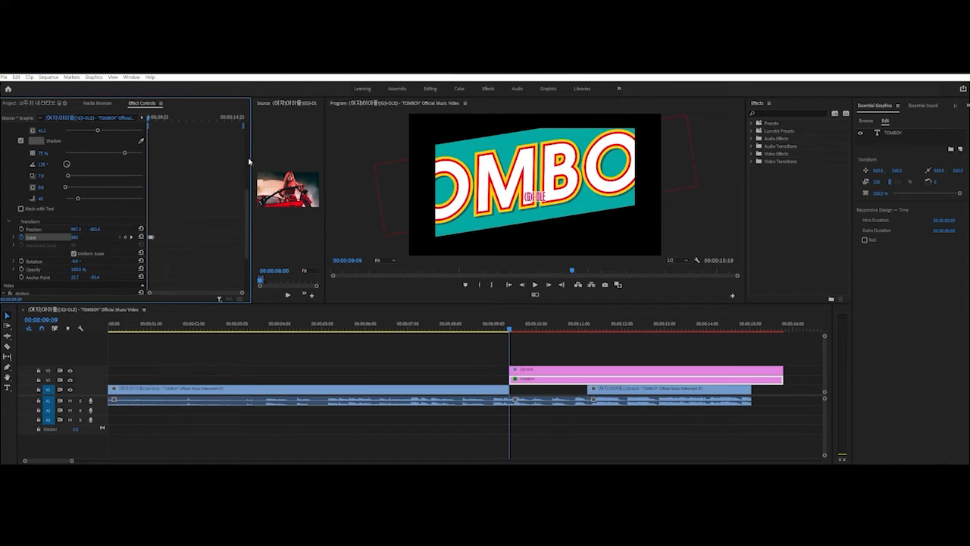
- Fade in the TOMBOY text with Transform Opacity keyframes of 0% at 00:00:09:13 and 100% about one frame after it
mouse_move(149, 118)
left_mouse_down()
mouse_move(160, 120)
mouse_move(150, 120)
left_mouse_up()
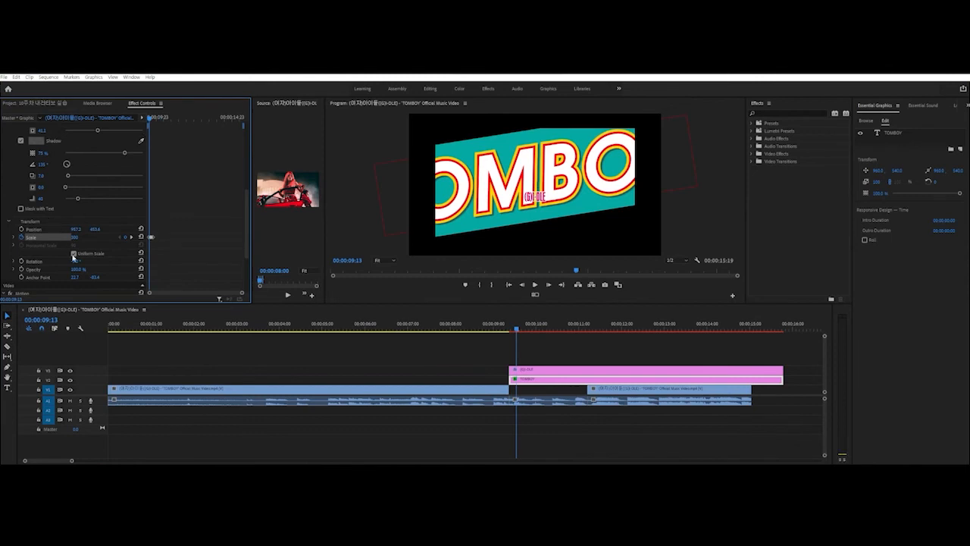
left_click(22, 269)
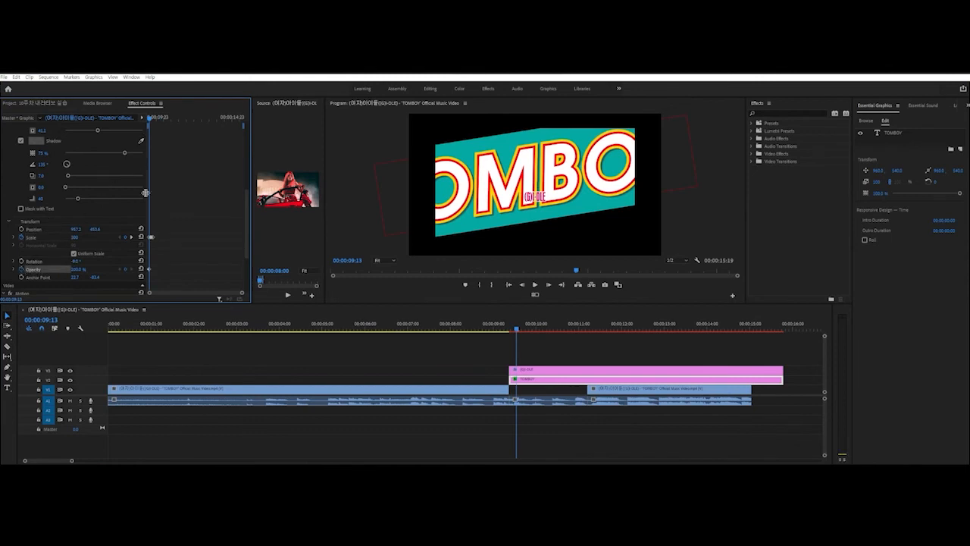
left_click_drag(242, 294, 202, 289)
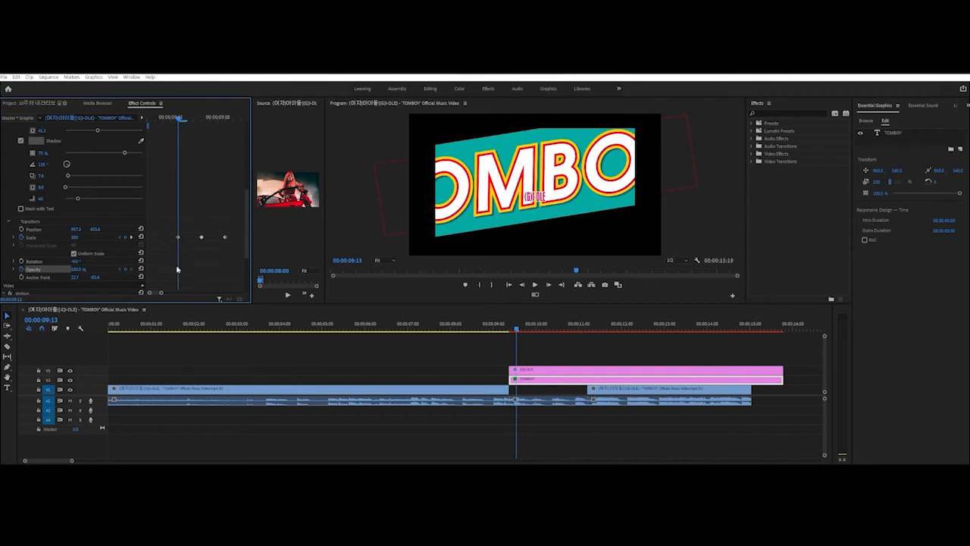
left_click(189, 269)
left_click(76, 268)
type("0")
key("Return")
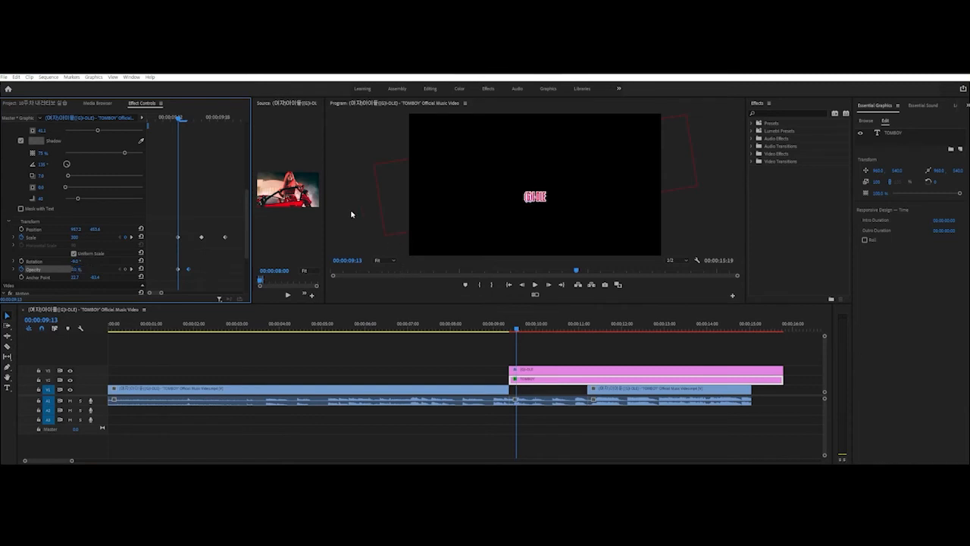
- Play back the TOMBOY title's entrance several times to check the combined scale and opacity animation
key("space")
left_click(161, 119)
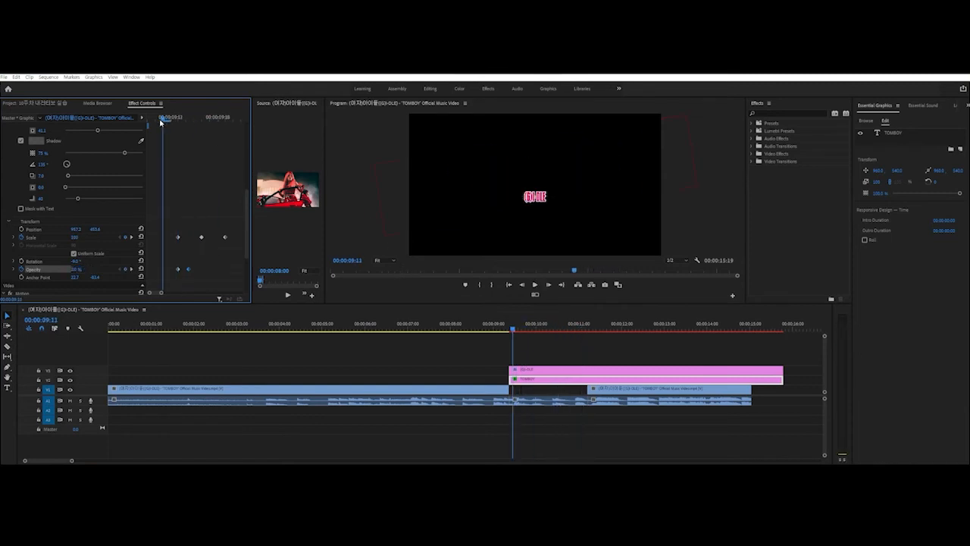
key("space")
key("space")
left_click(461, 331)
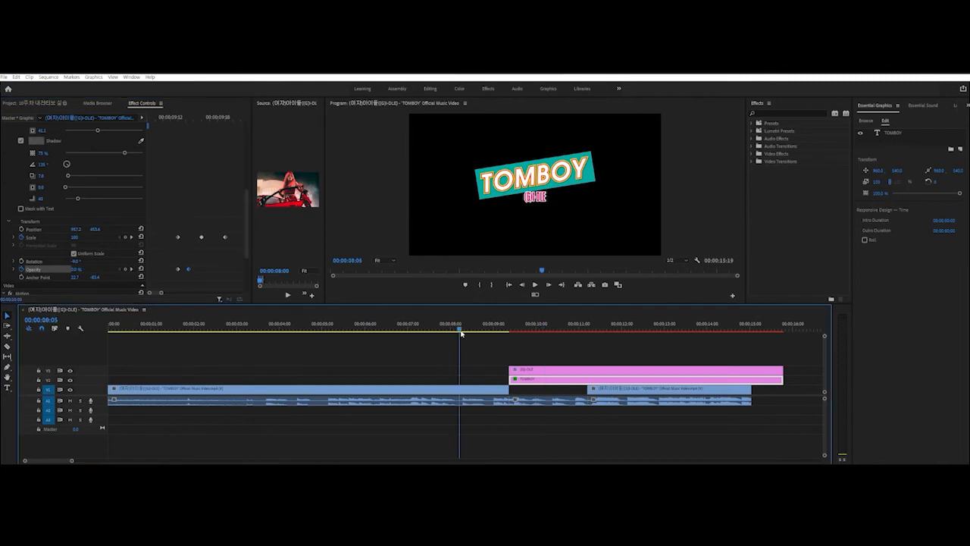
key("space")
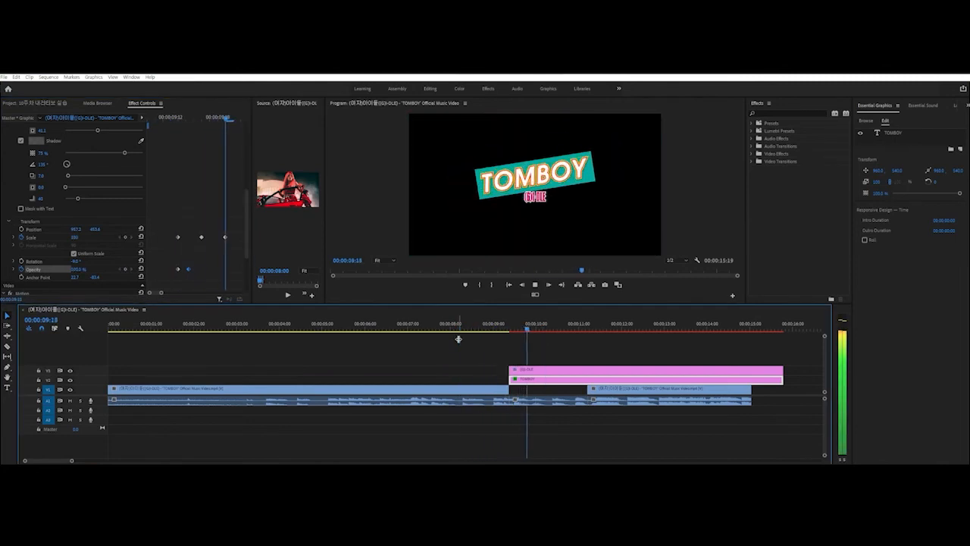
key("space")
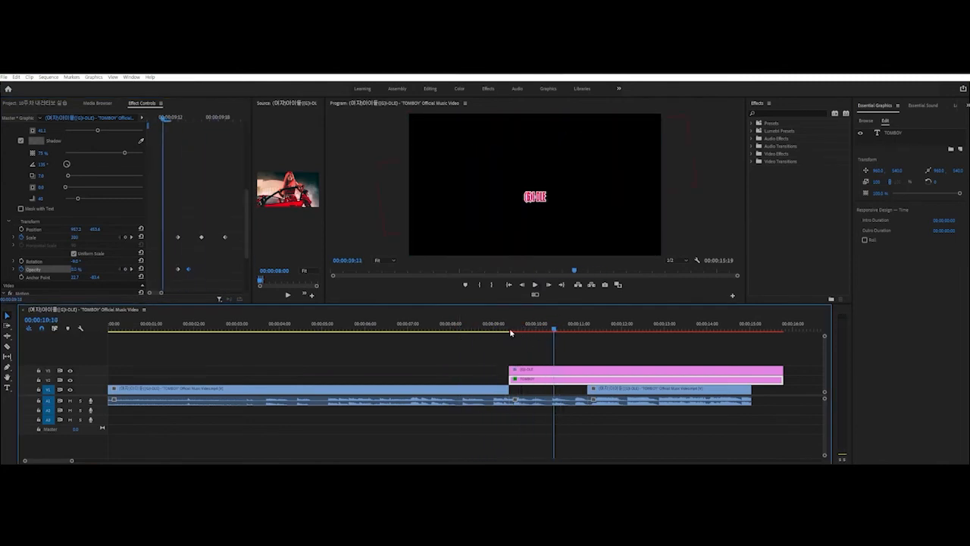
key("space")
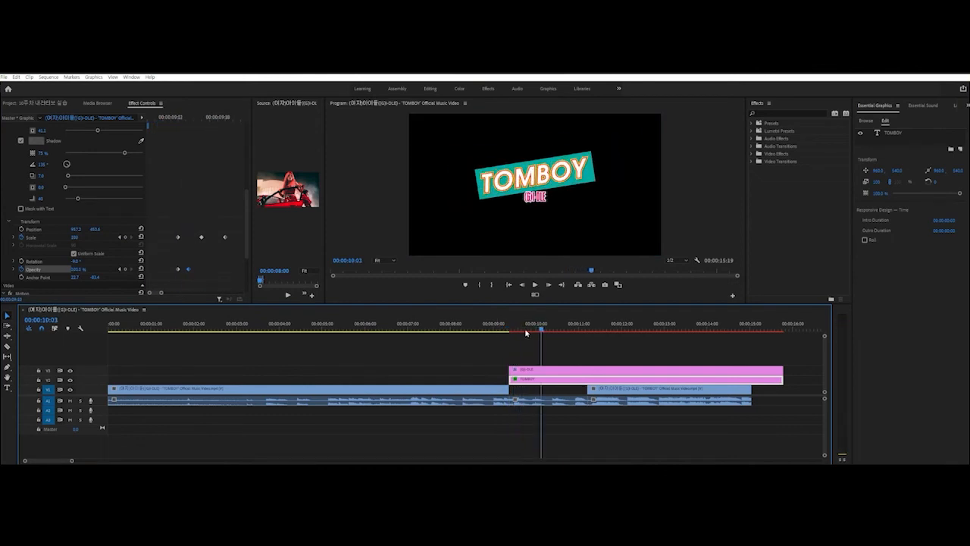
left_click(493, 326)
key("space")
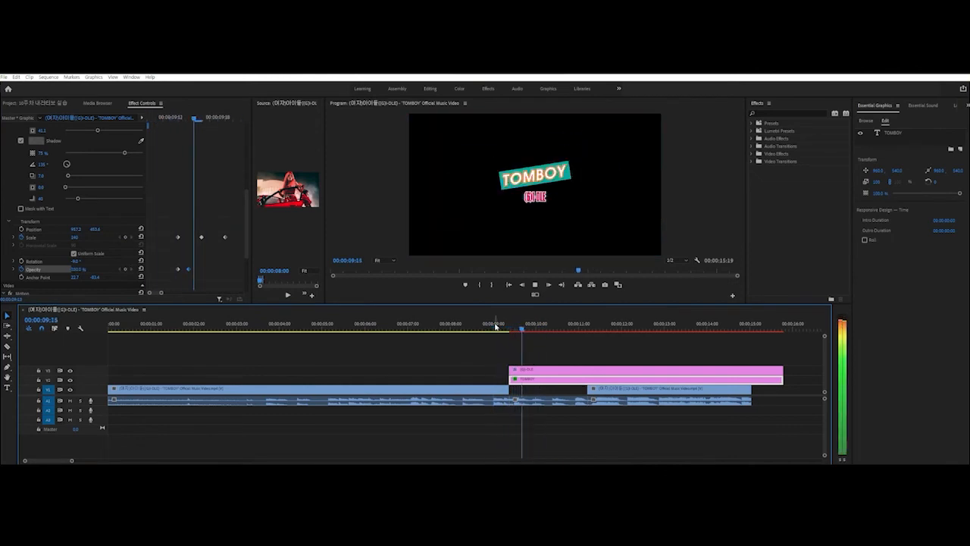
key("space")
- Animate the (G)I-DLE text rising from below the frame, with Transform Position keyframes at vertical 1175.8 at 00:00:09:21 and 701.8 shortly after
left_click(544, 370)
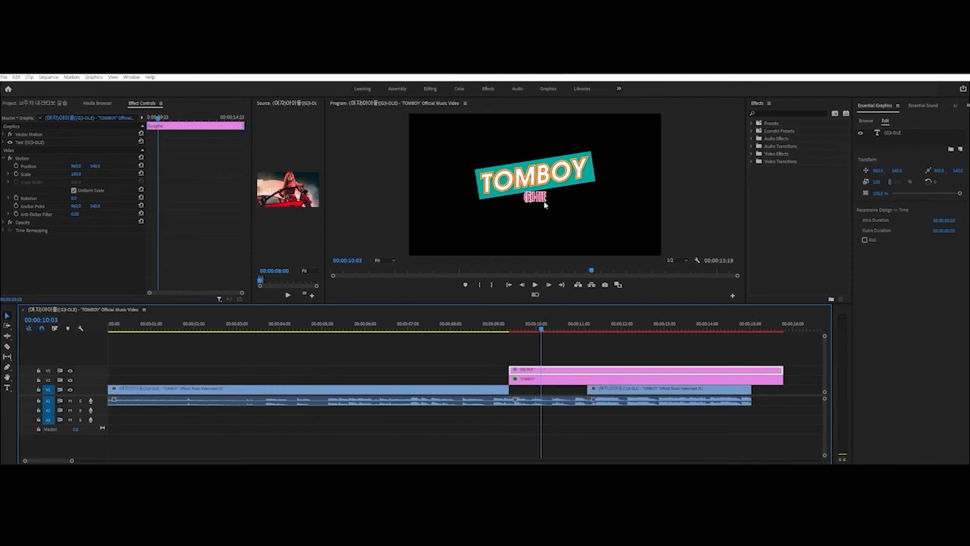
left_click(8, 142)
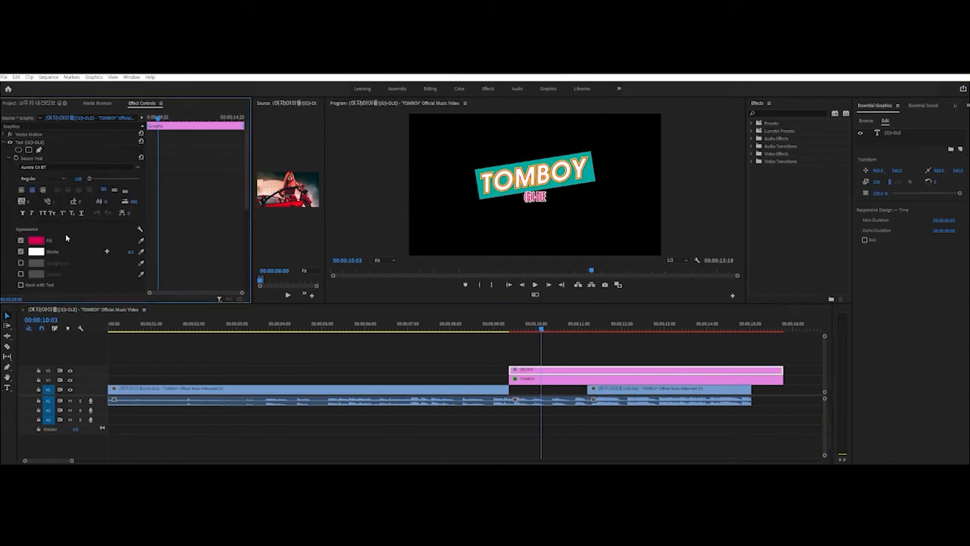
scroll(65, 232, "down", 3)
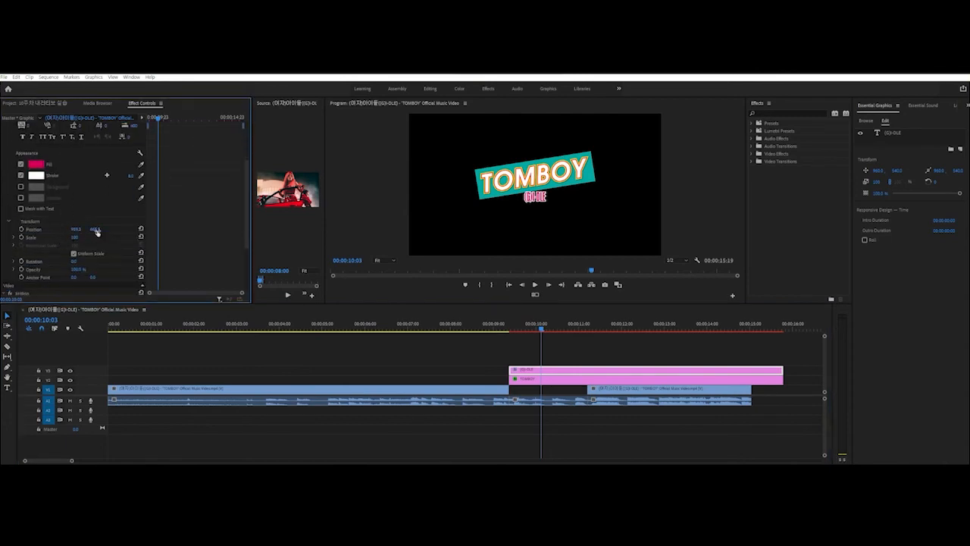
left_click_drag(97, 231, 105, 231)
left_click(22, 229)
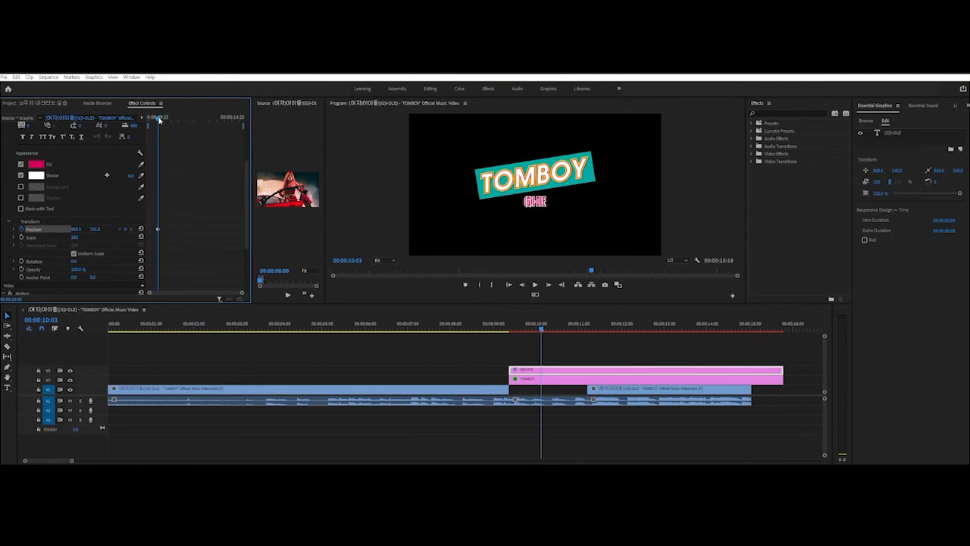
left_click_drag(159, 119, 154, 119)
left_click_drag(157, 228, 155, 228)
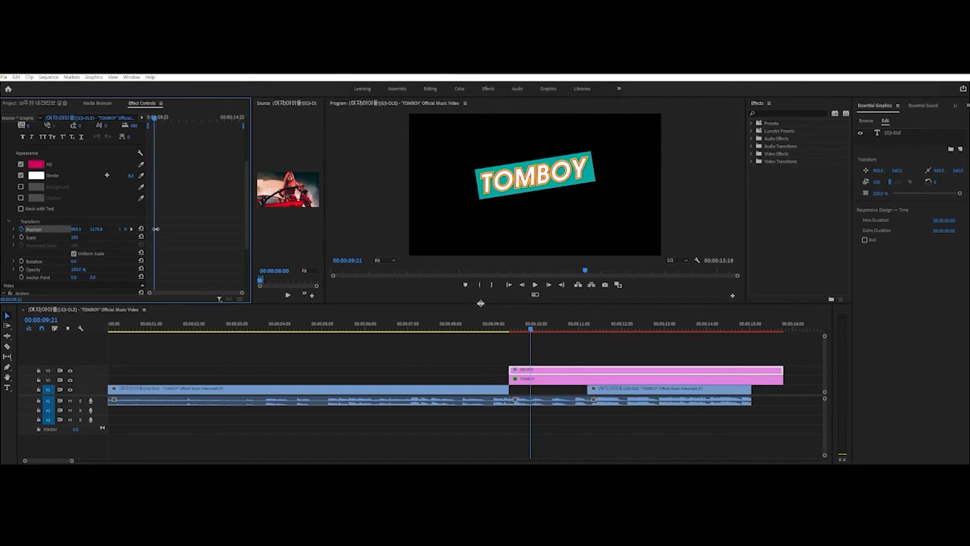
- Play back the (G)I-DLE title's rise and inspect the spacing of its Position keyframes up close
left_click(485, 323)
key("space")
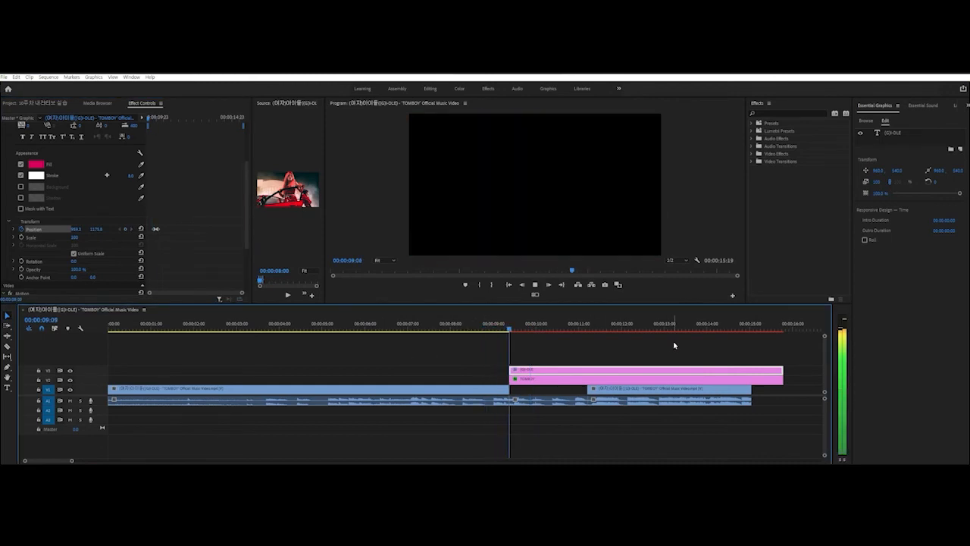
key("space")
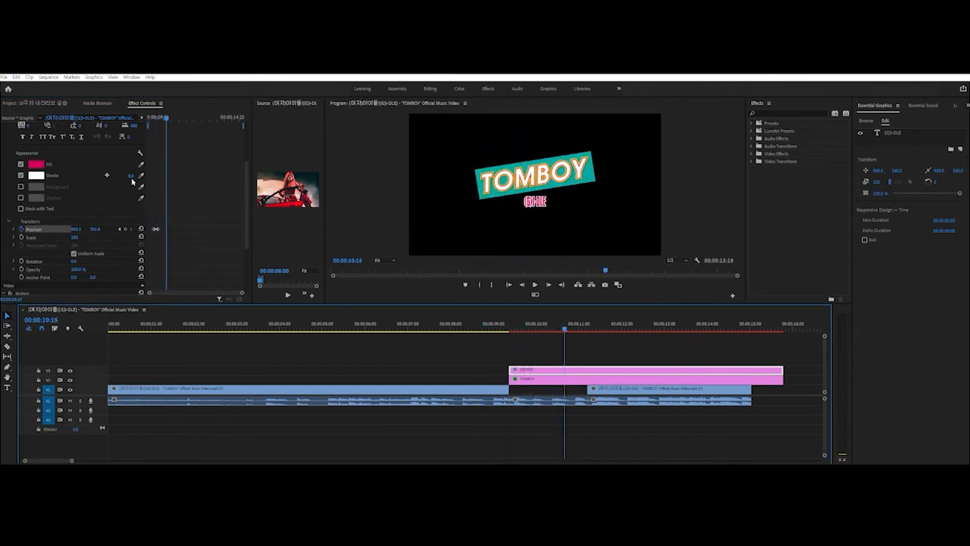
left_click(155, 231)
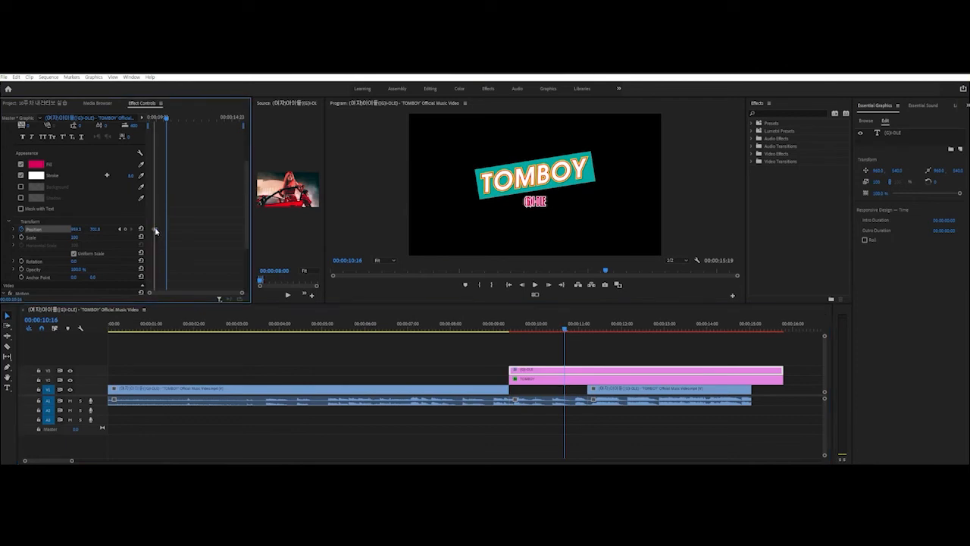
left_click(149, 119)
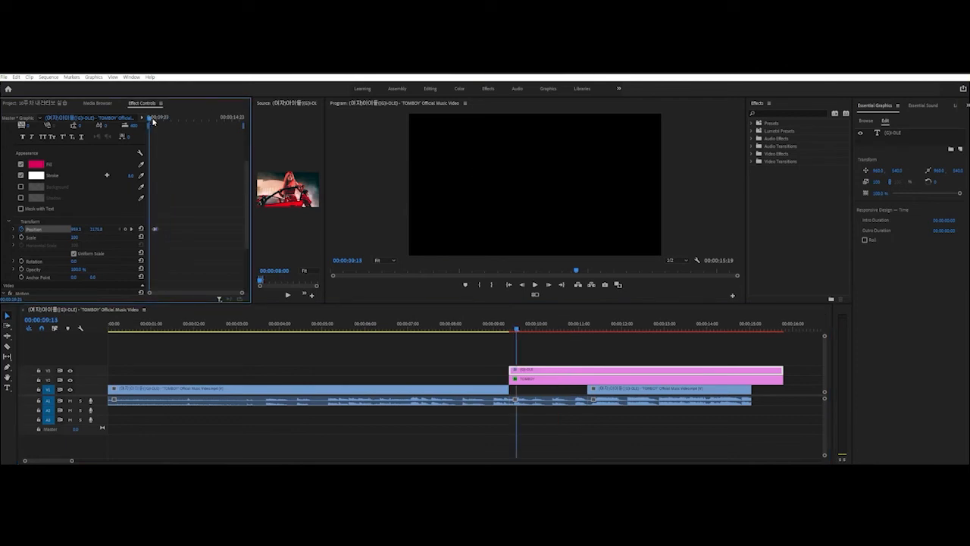
left_click_drag(241, 294, 179, 295)
left_click(166, 118)
mouse_move(165, 119)
left_mouse_down()
mouse_move(228, 119)
mouse_move(161, 122)
left_mouse_up()
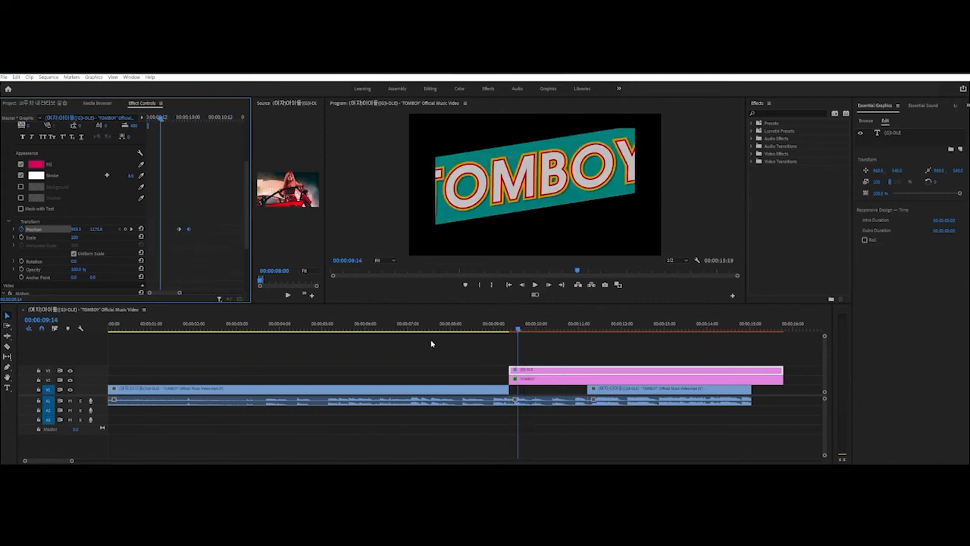
- Play back both title animations together through to the start of the following video clip
left_click_drag(421, 323, 228, 323)
key("space")
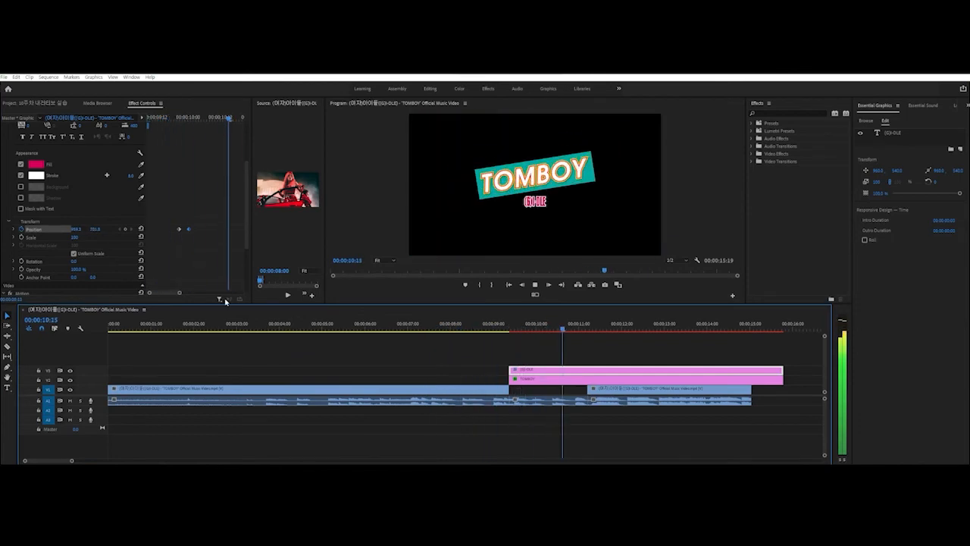
key("space")
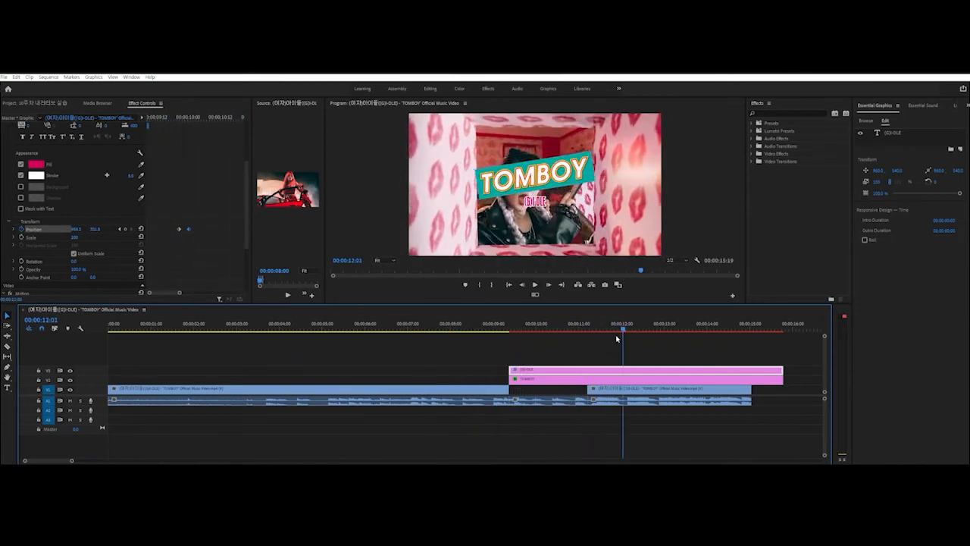
left_click(514, 326)
key("space")
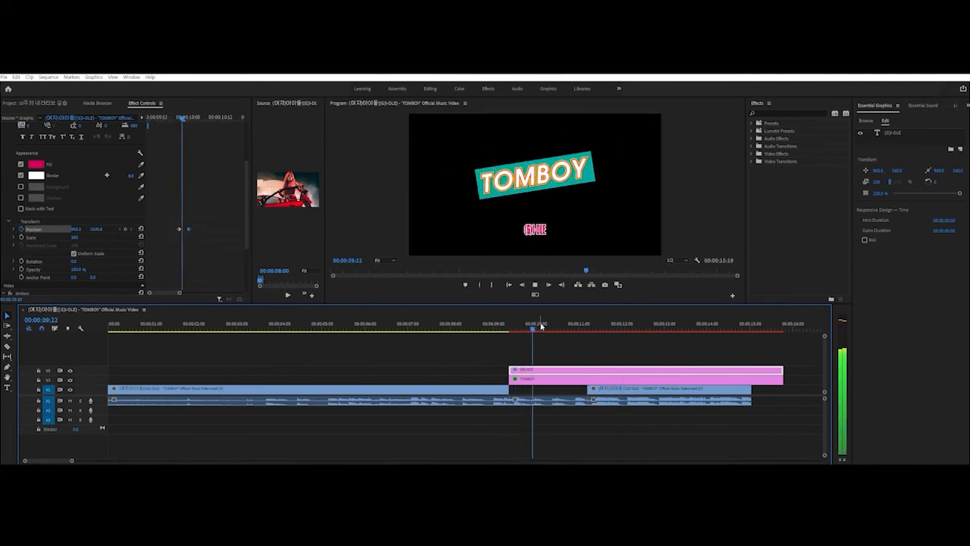
key("space")
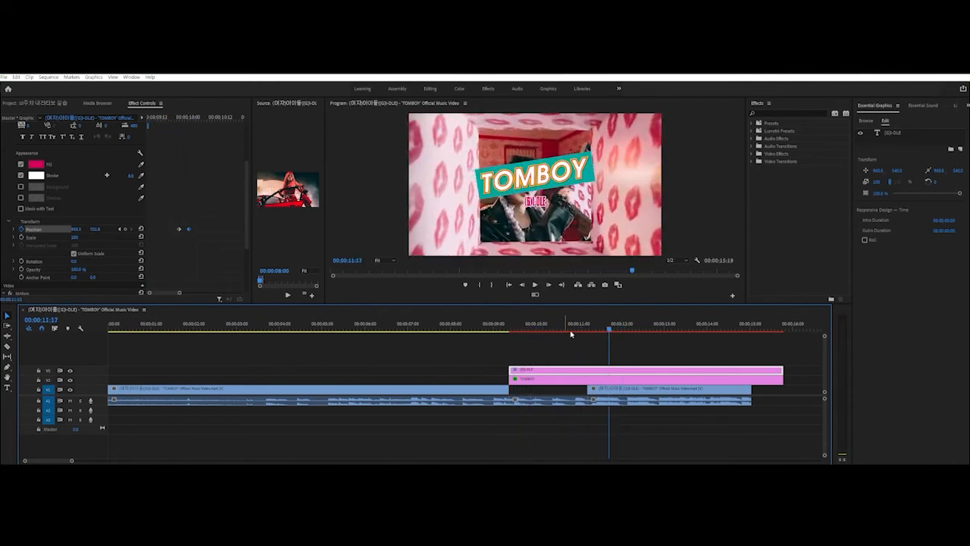
- Trim the ends of the (G)I-DLE and TOMBOY title clips to 00:00:11:05, where the second video clip begins
left_click_drag(606, 331, 588, 329)
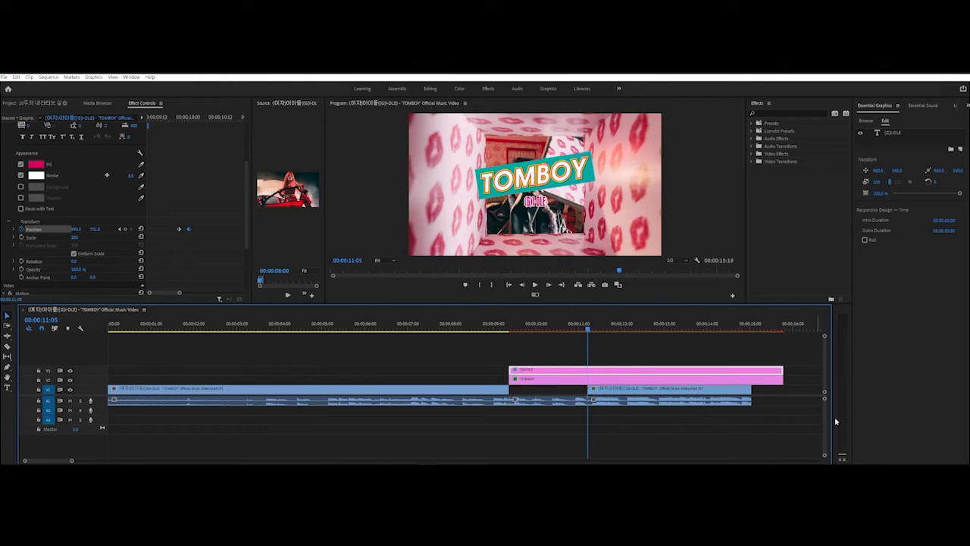
left_click_drag(783, 371, 587, 371)
left_click_drag(785, 380, 586, 382)
- Play back the sequence from around 00:00:09:00 to check the trimmed titles between the two video clips
left_click(494, 324)
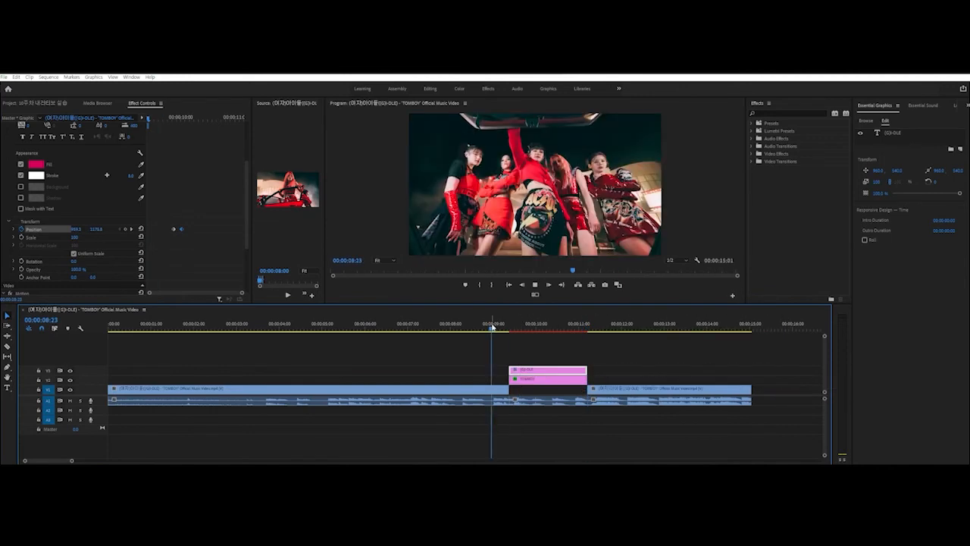
key("space")
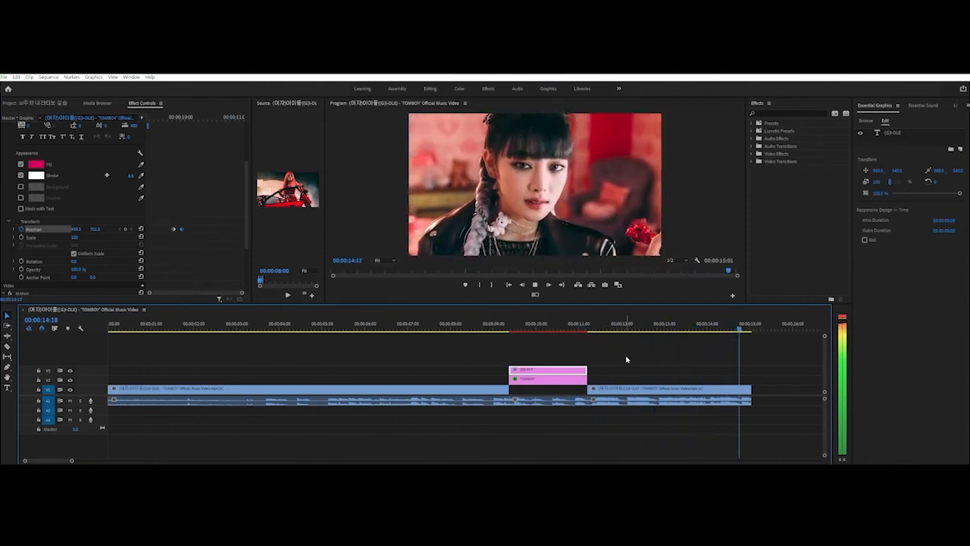
key("space")
left_click(500, 328)
key("space")
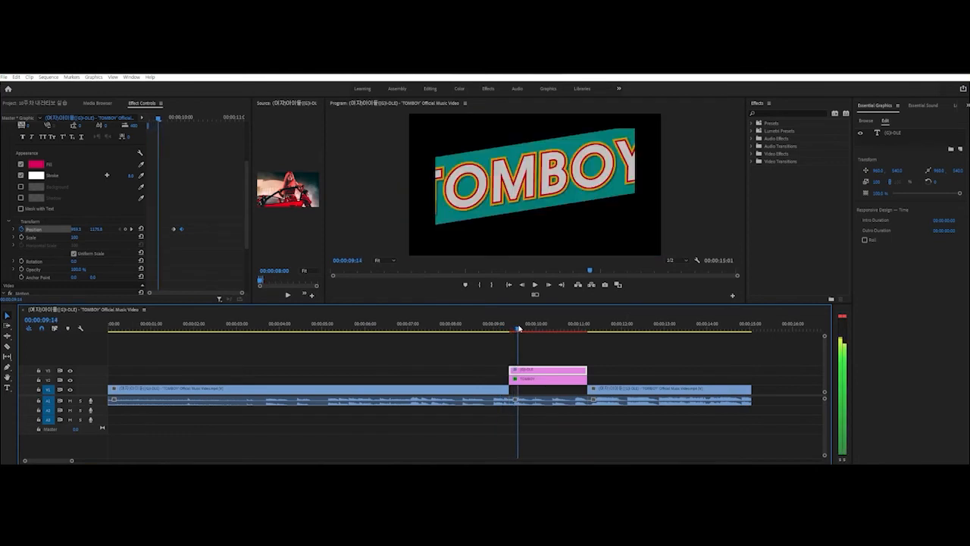
key("space")
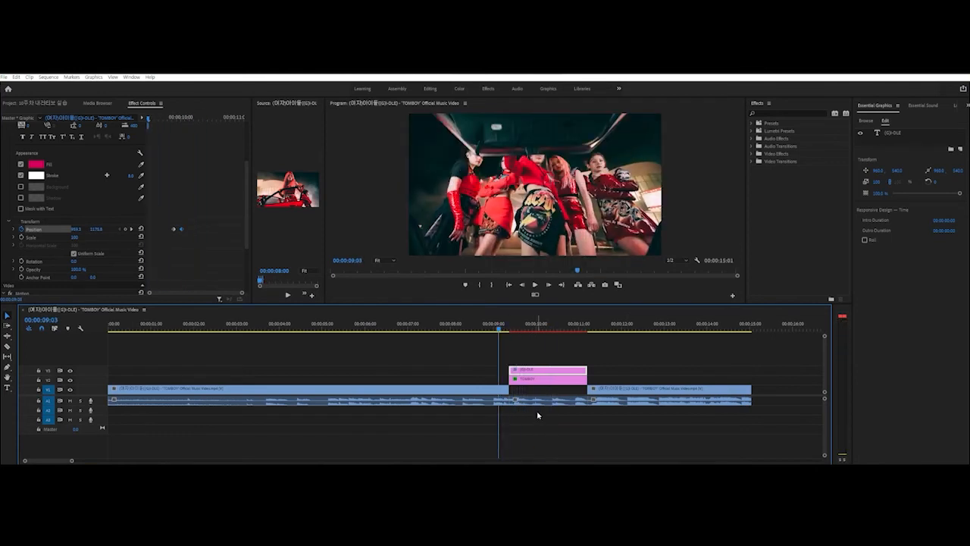
- Play the sequence through the titles into the second video clip, and return to the titles at 00:00:10:08
key("space")
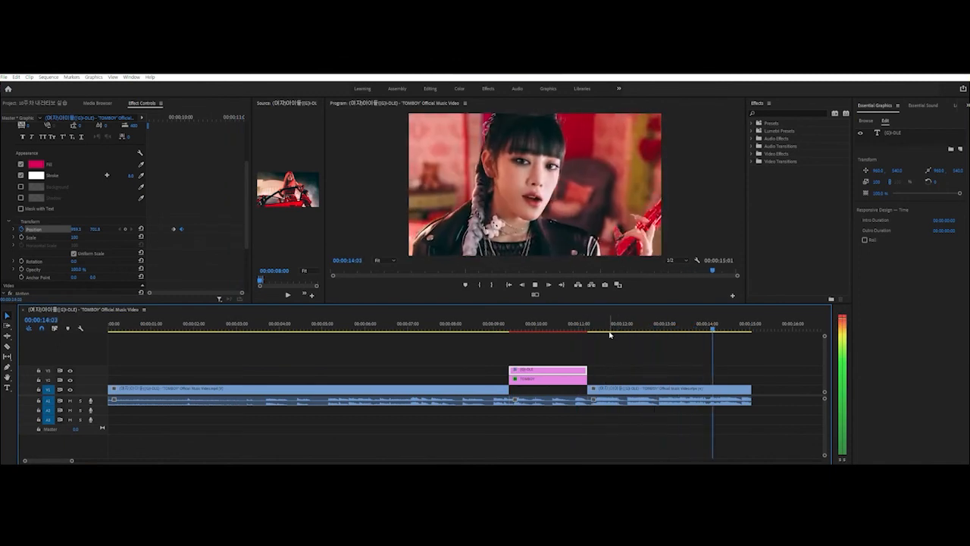
left_click_drag(609, 330, 549, 332)
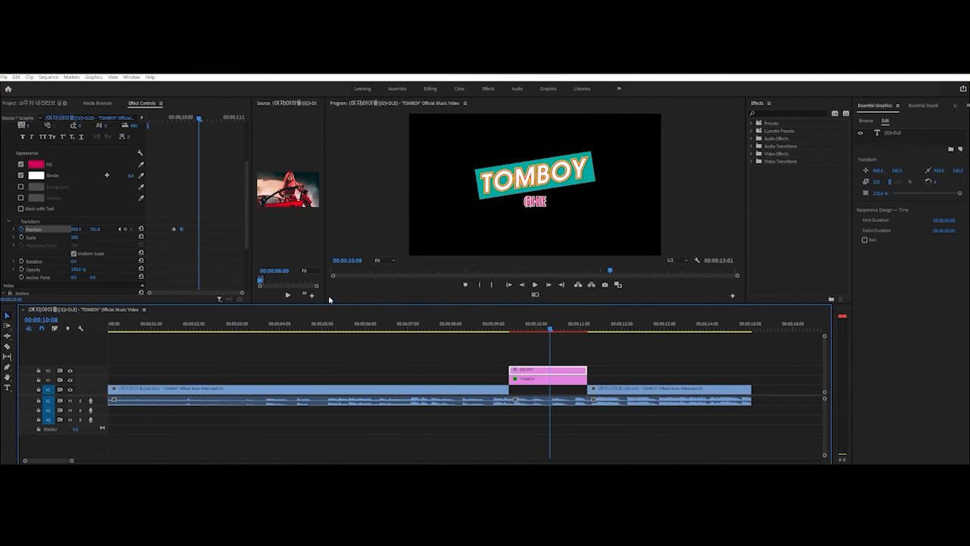
- Create a legacy title named "main 01" with the playhead at 00:00:02:06 over the first video clip
left_click_drag(331, 324, 203, 324)
left_click(3, 77)
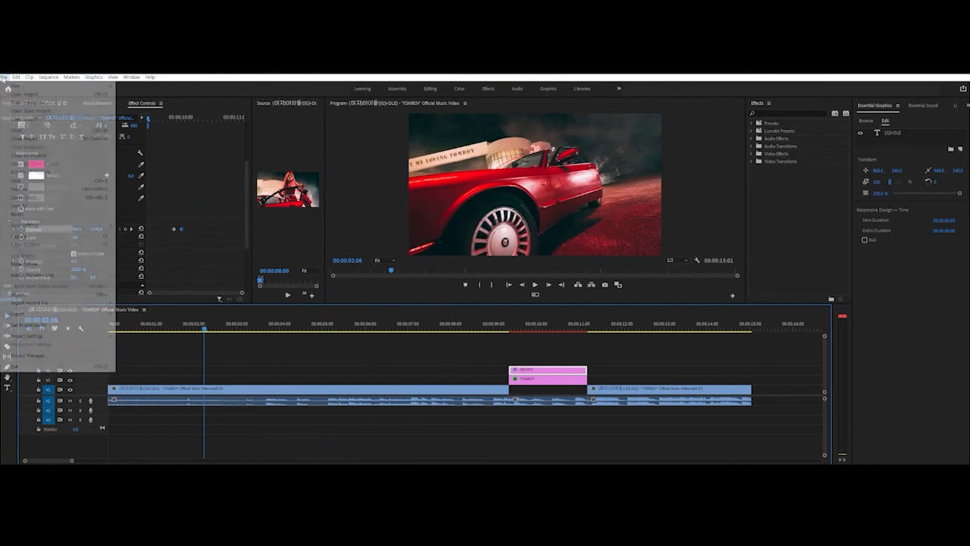
mouse_move(14, 86)
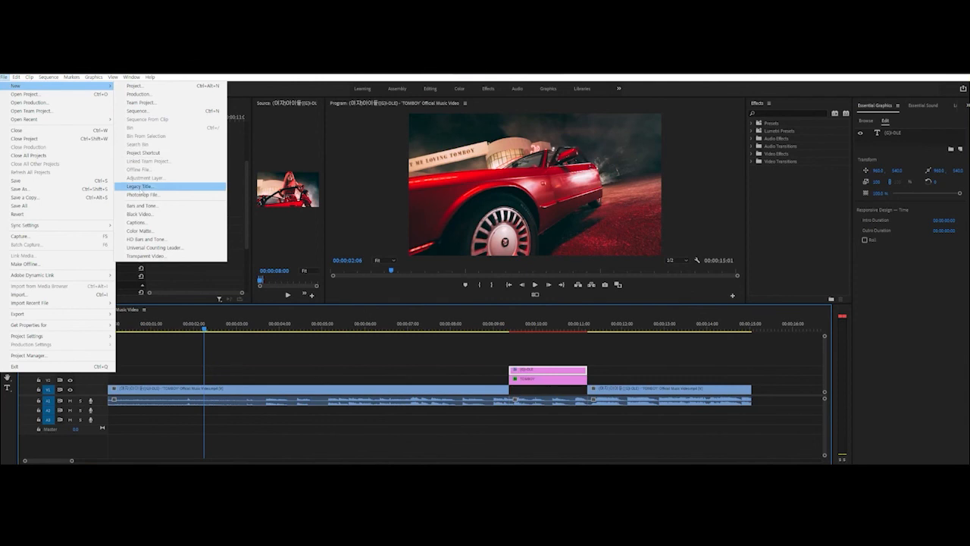
left_click(141, 187)
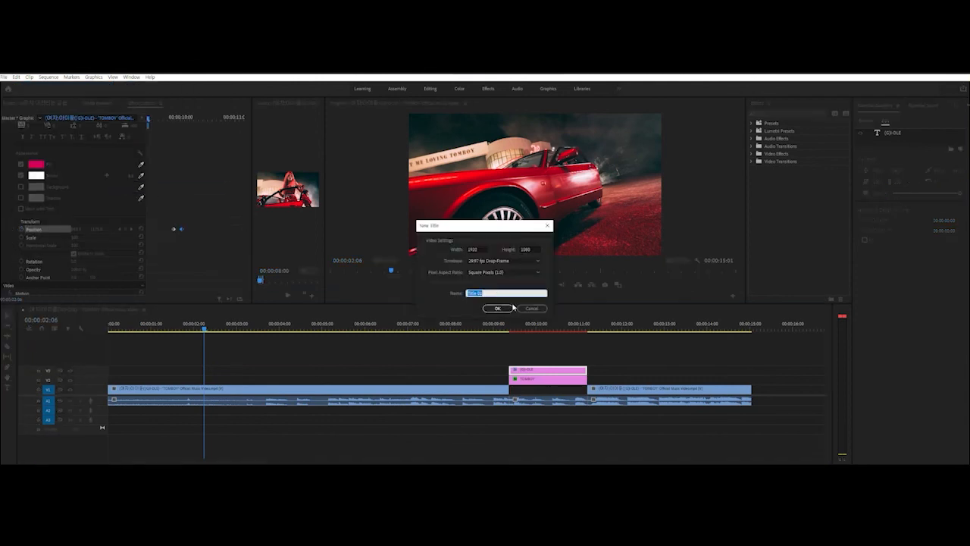
type("(")
type("ain 01")
key("Return")
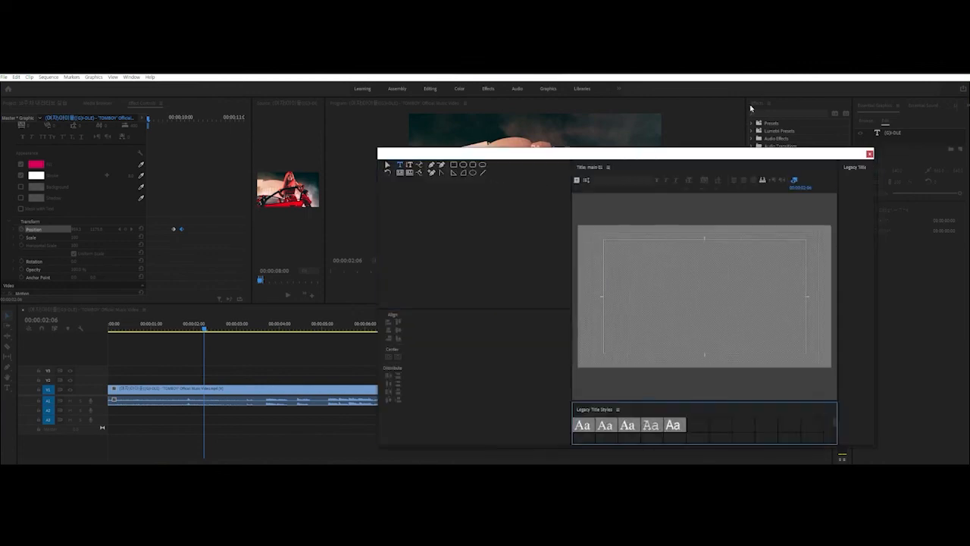
- Reposition the title window and resize its areas so the canvas and the title properties can both be read
left_click_drag(571, 191, 408, 192)
left_click_drag(493, 159, 343, 126)
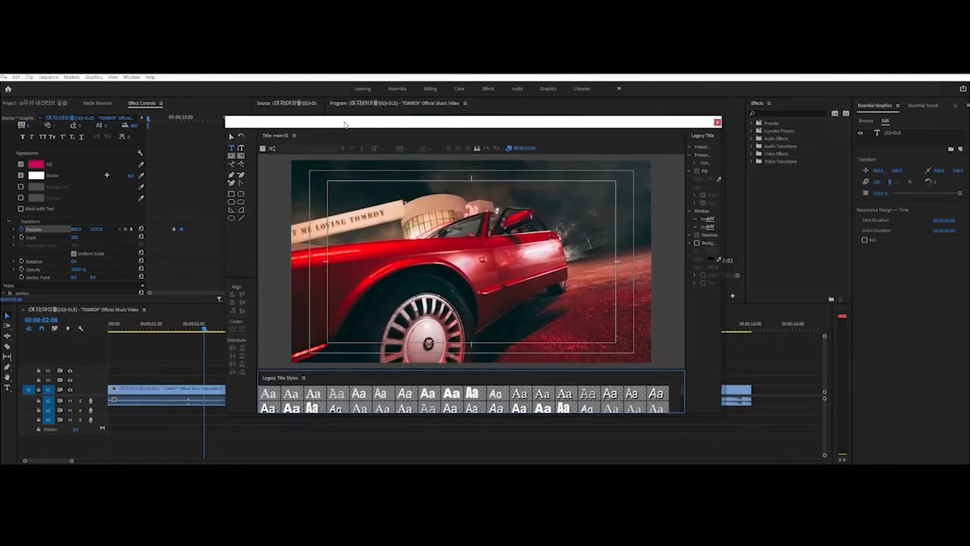
left_click_drag(685, 214, 607, 228)
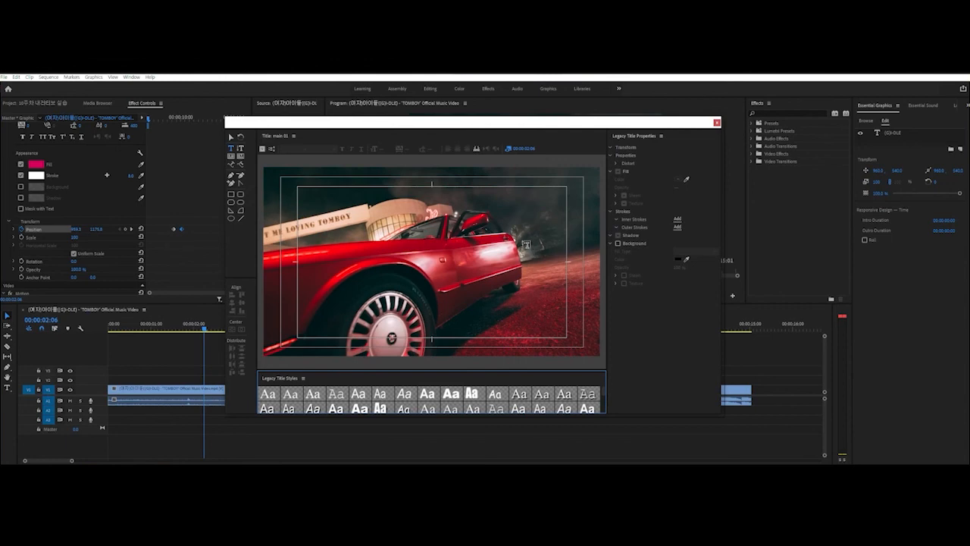
- Add text to the title canvas reading "Music" with "Video" on a second line
left_click(486, 241)
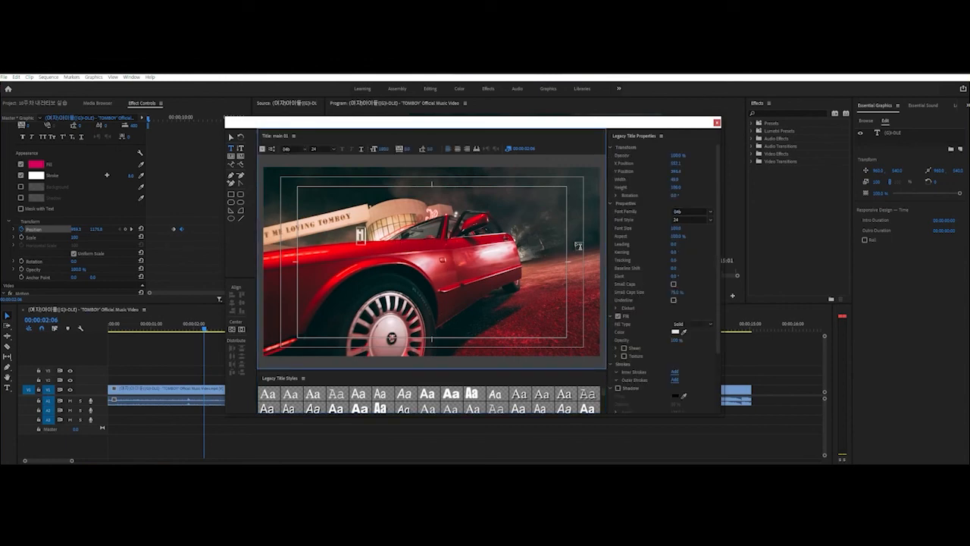
type("HUI")
key("Return")
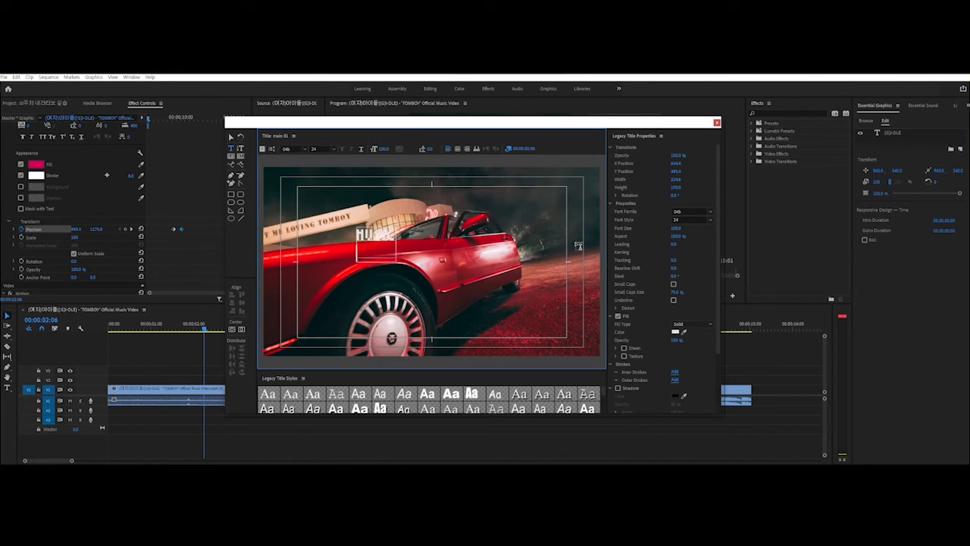
type("VIDEO")
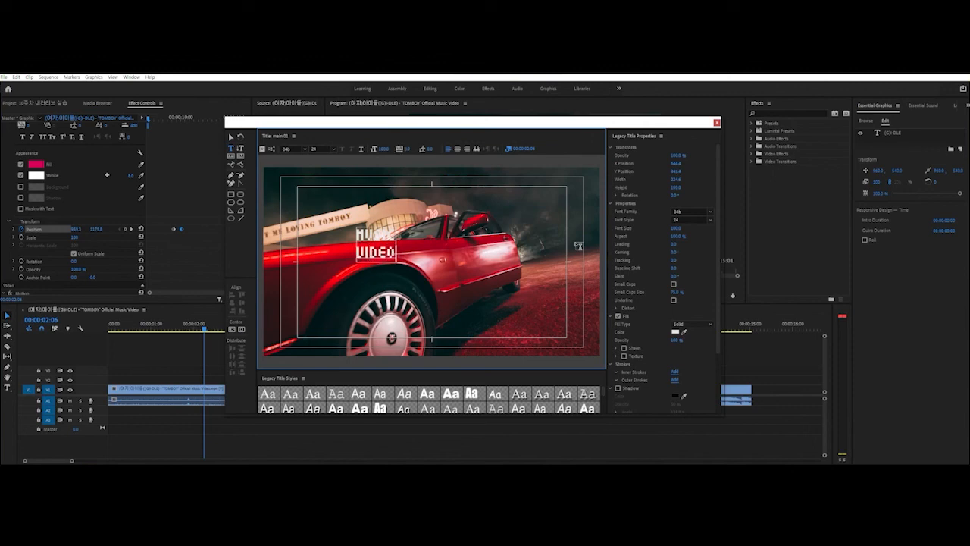
- Remove the second line "Video" from the title text, keeping only "Music"
left_click(231, 137)
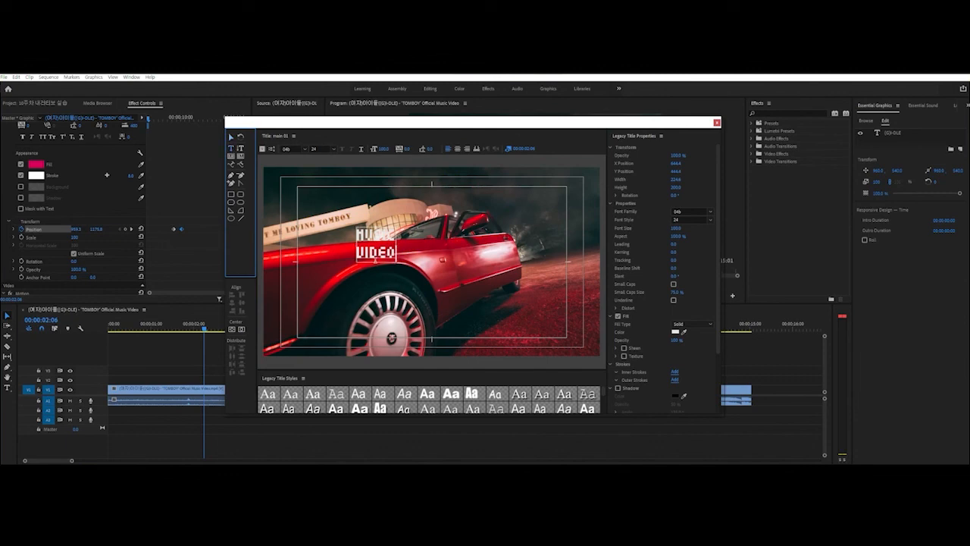
left_click_drag(358, 253, 454, 256)
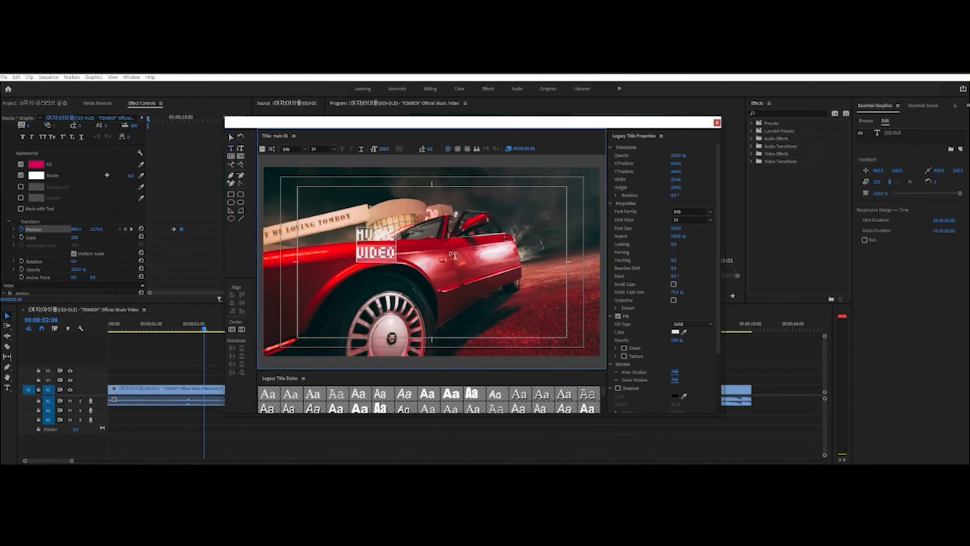
key("BackSpace")
key("BackSpace")
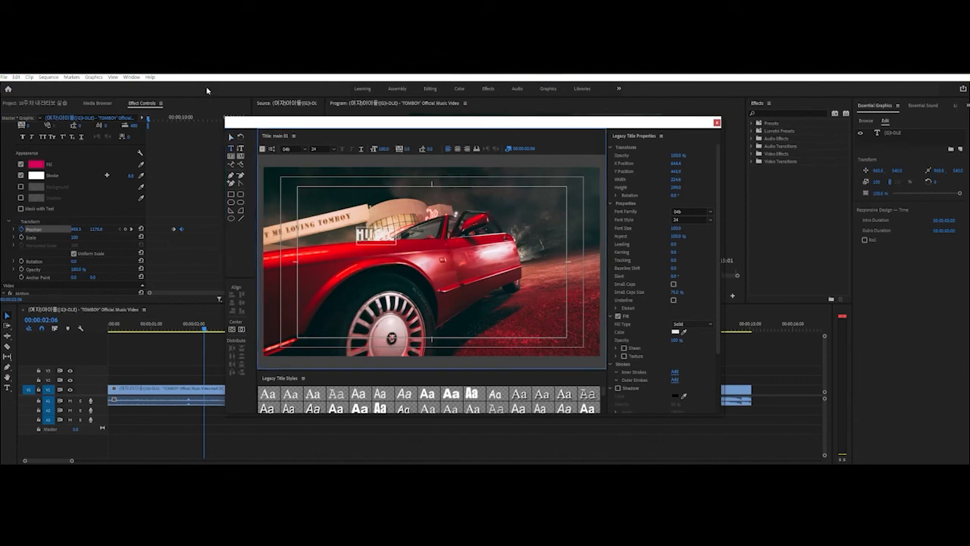
- Move the Music text up and over toward the middle of the frame and set its font to Aachen-Bold
left_click(231, 137)
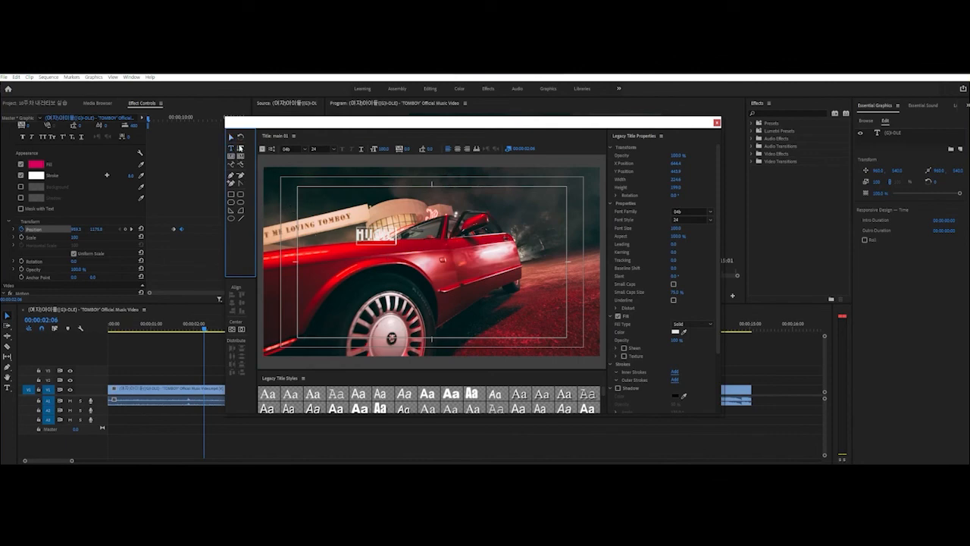
left_click(383, 235)
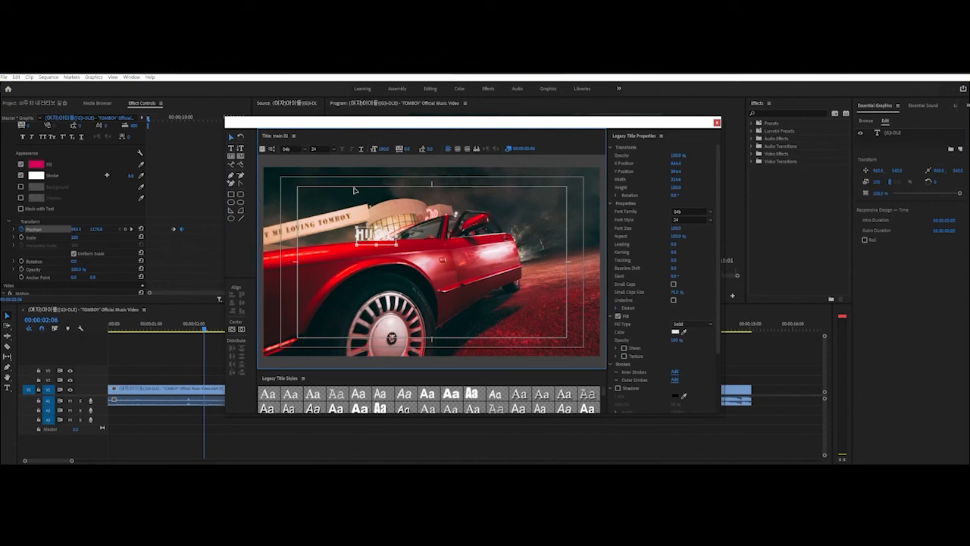
left_click_drag(375, 236, 433, 218)
left_click(691, 215)
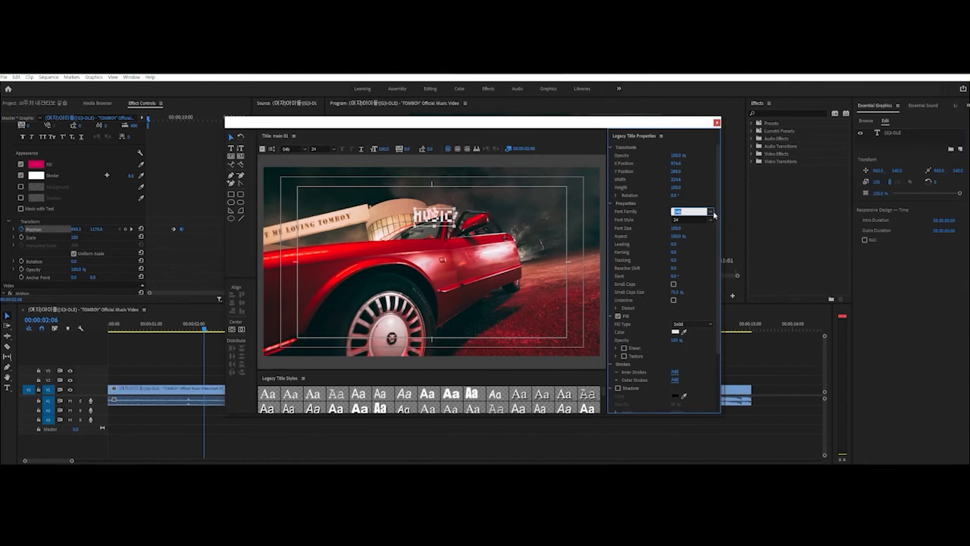
left_click(712, 212)
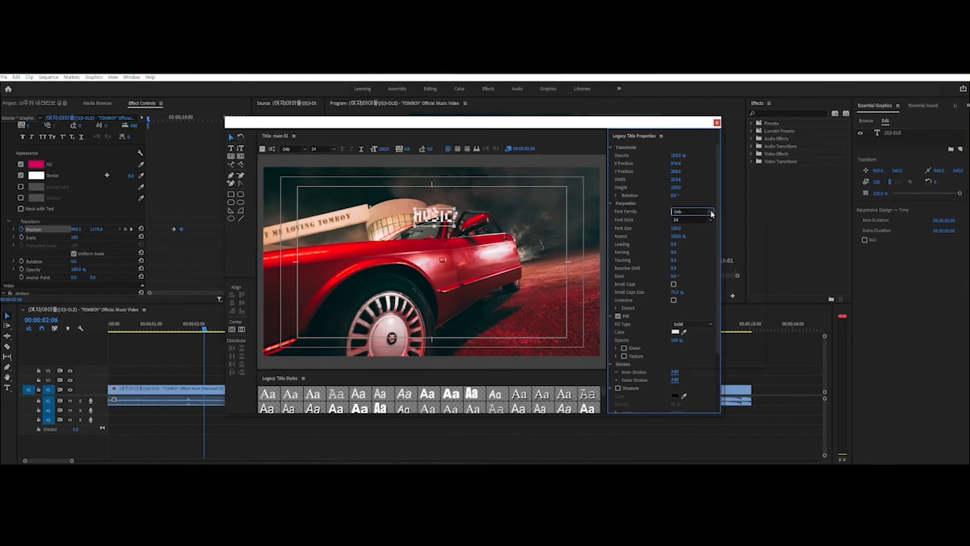
left_click(289, 149)
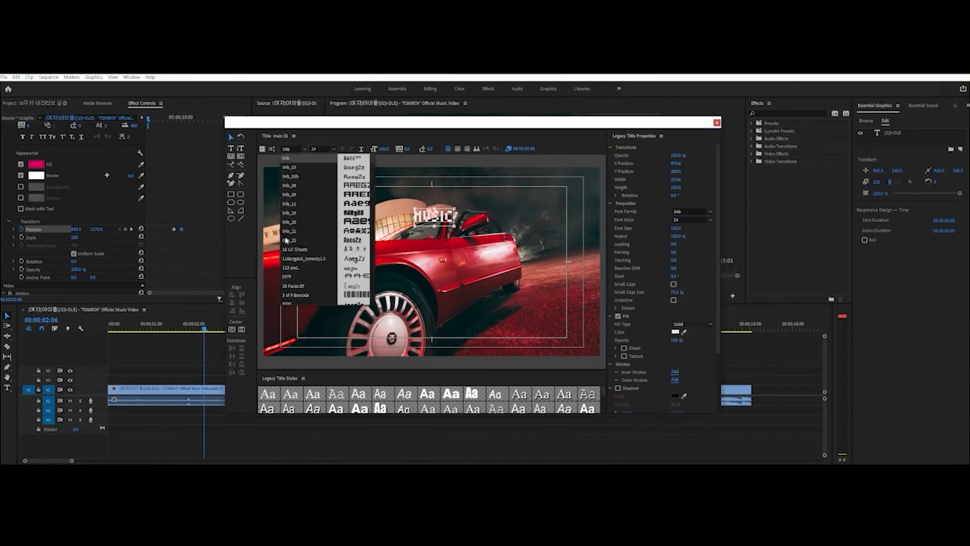
scroll(292, 260, "down", 5)
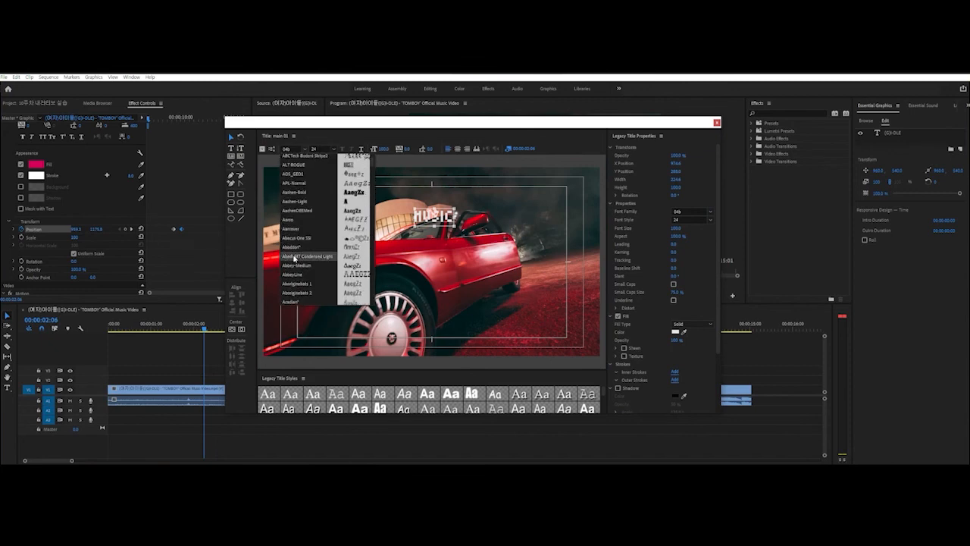
left_click(296, 193)
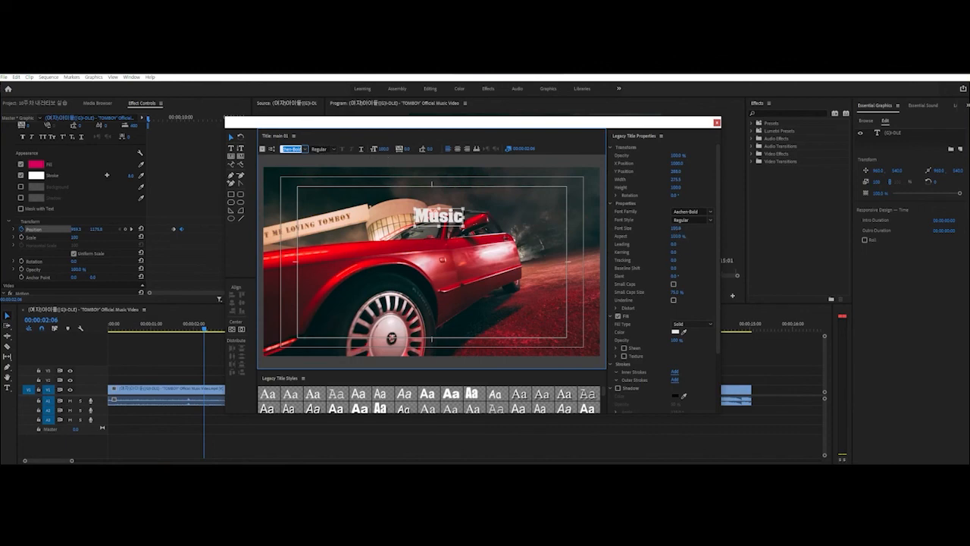
- Enlarge the Music text to font size 246 and center it vertically and horizontally in the frame
left_click_drag(674, 227, 731, 227)
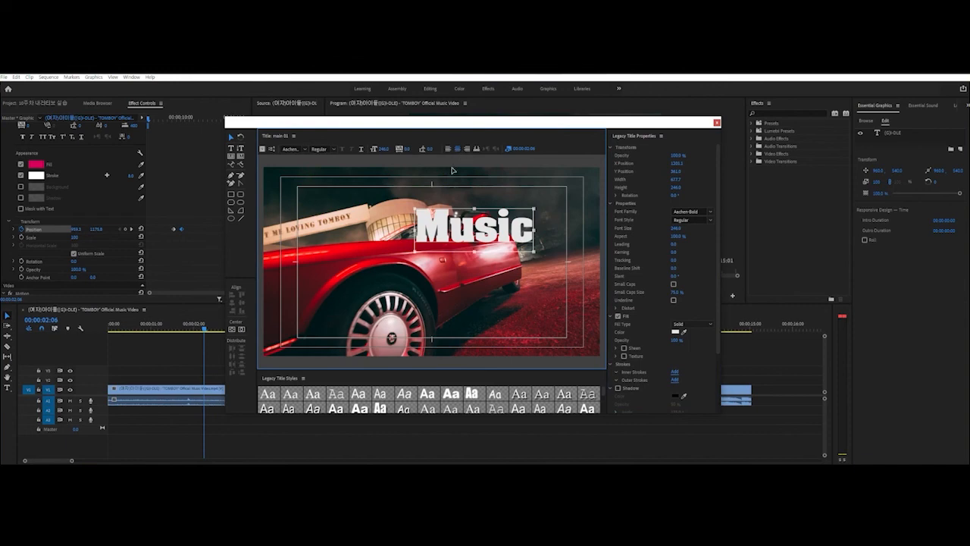
left_click(232, 329)
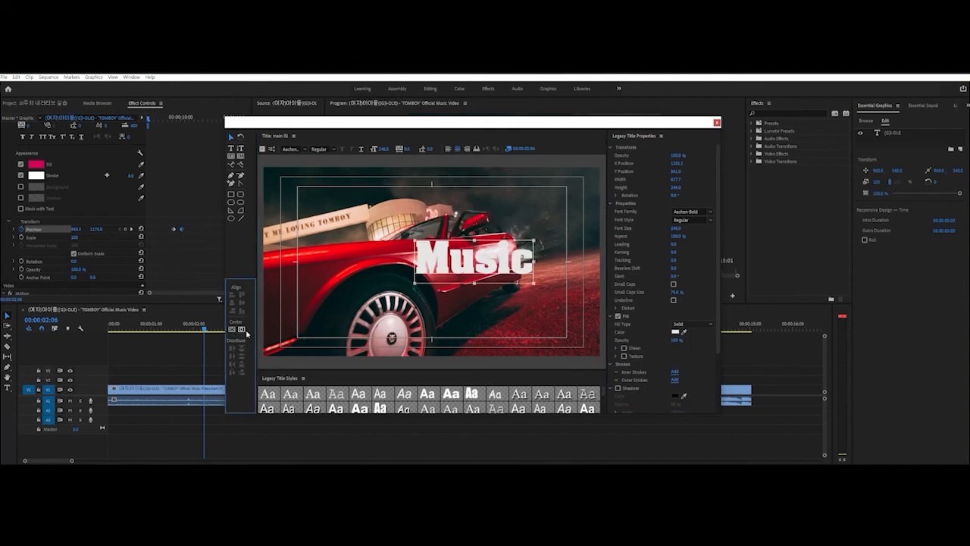
left_click(242, 330)
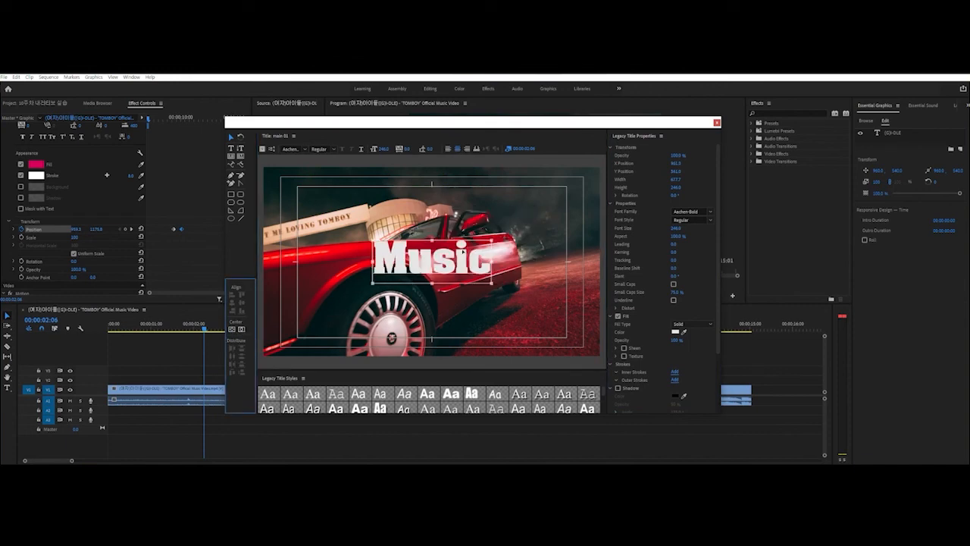
- Increase the Music text's font size to 293 and center it in the frame again
mouse_move(675, 227)
left_mouse_down()
mouse_move(686, 227)
mouse_move(676, 227)
left_mouse_up()
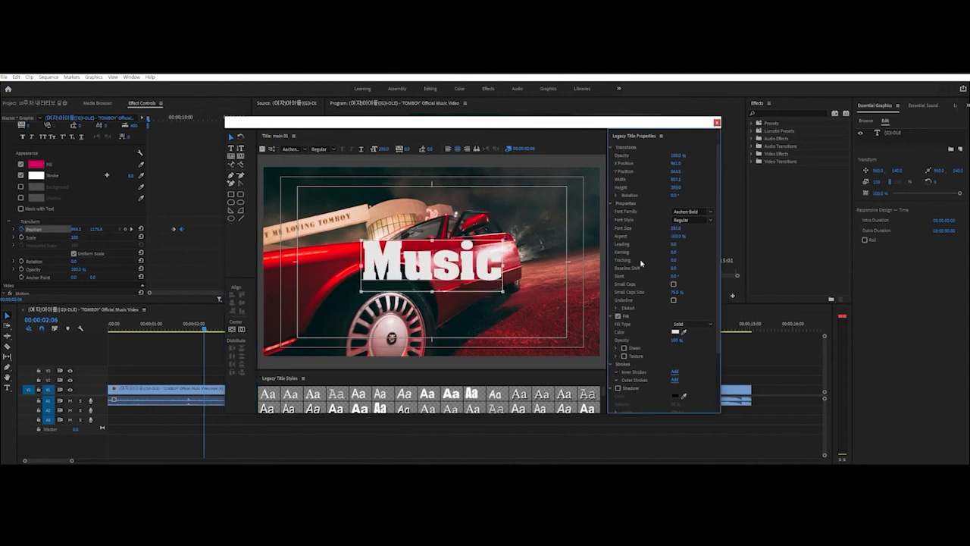
mouse_move(449, 271)
left_mouse_down()
mouse_move(418, 241)
mouse_move(413, 267)
mouse_move(425, 272)
mouse_move(506, 242)
mouse_move(410, 269)
mouse_move(446, 265)
left_mouse_up()
left_click(233, 329)
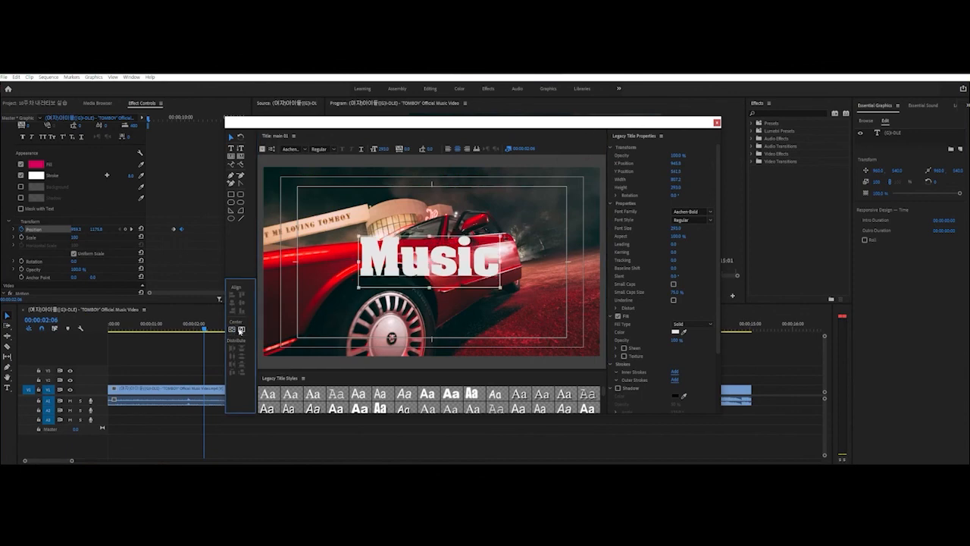
left_click(242, 329)
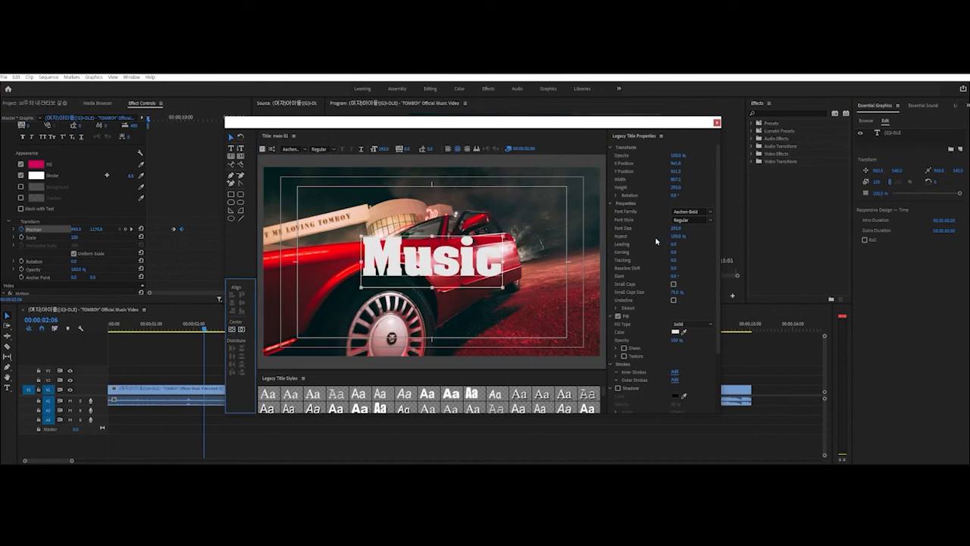
- Change the solid fill color of the Music text to turquoise
scroll(656, 241, "down", 3)
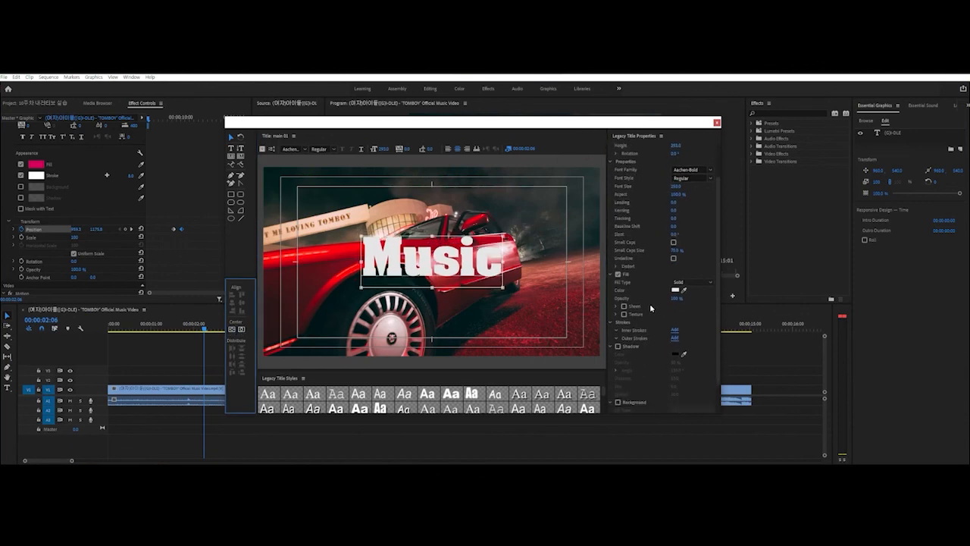
scroll(649, 303, "down", 3)
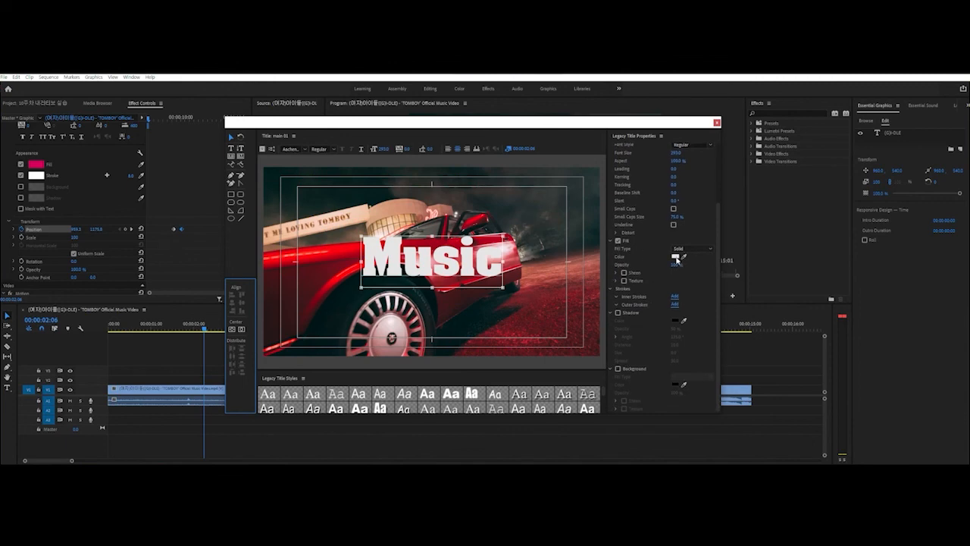
left_click(677, 260)
left_click(614, 251)
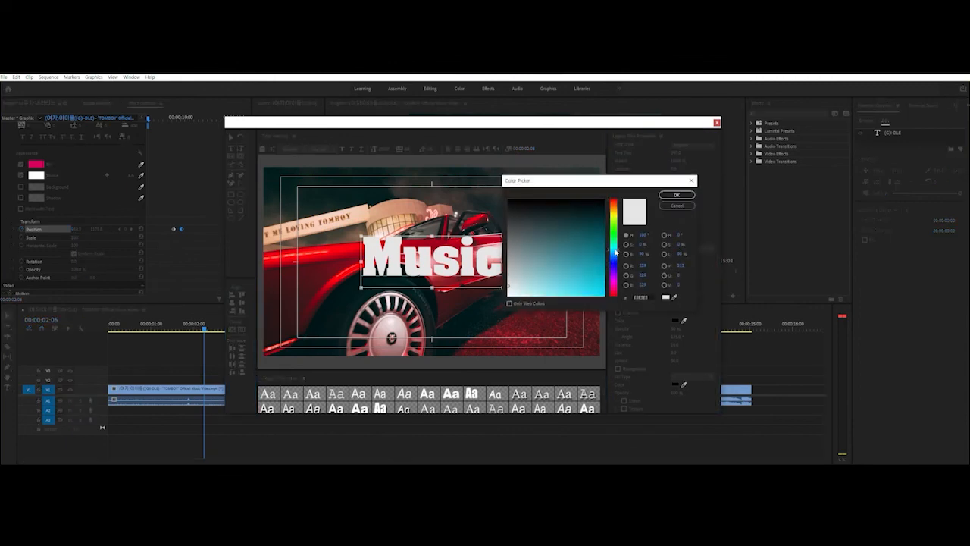
left_click_drag(582, 261, 606, 277)
left_click(677, 195)
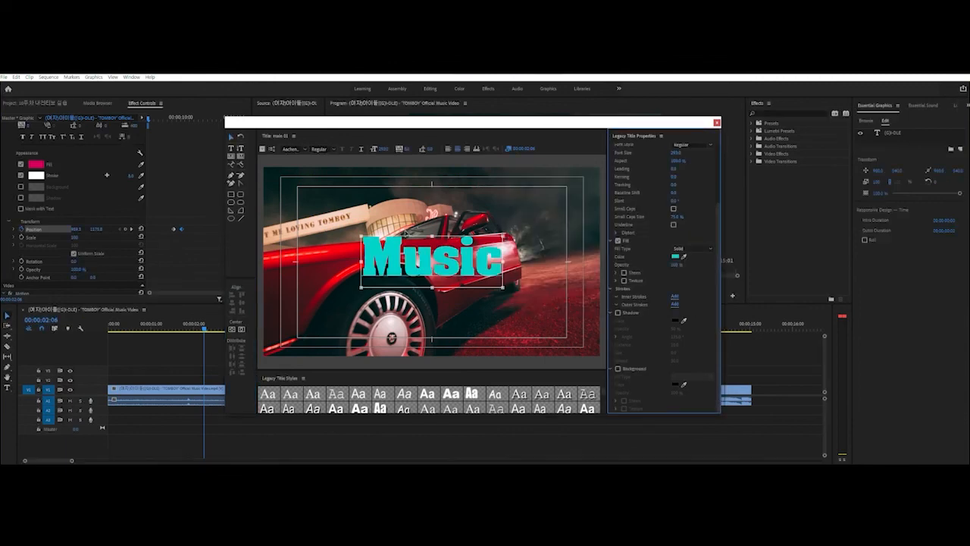
- Add an outer stroke of type Edge to the Music text and increase the stroke's size
left_click(674, 304)
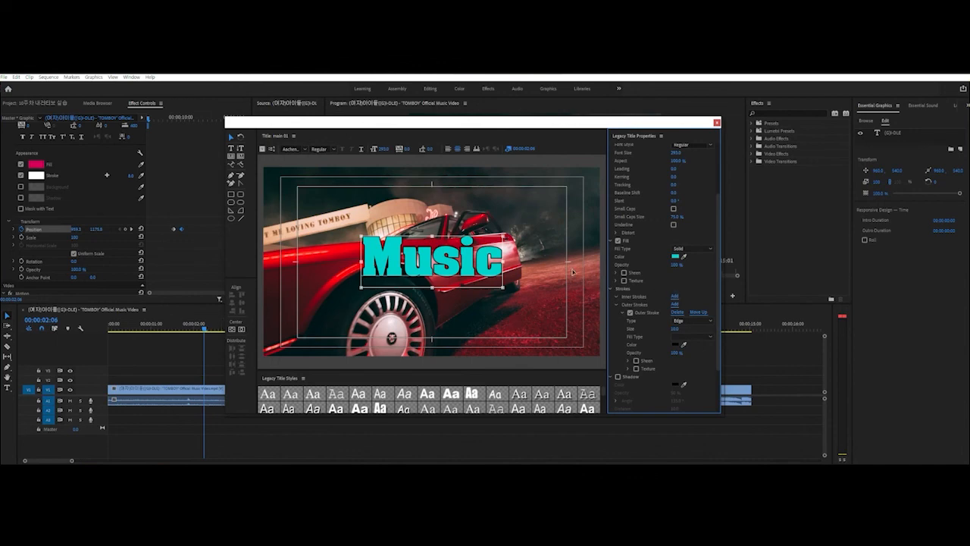
left_click(687, 322)
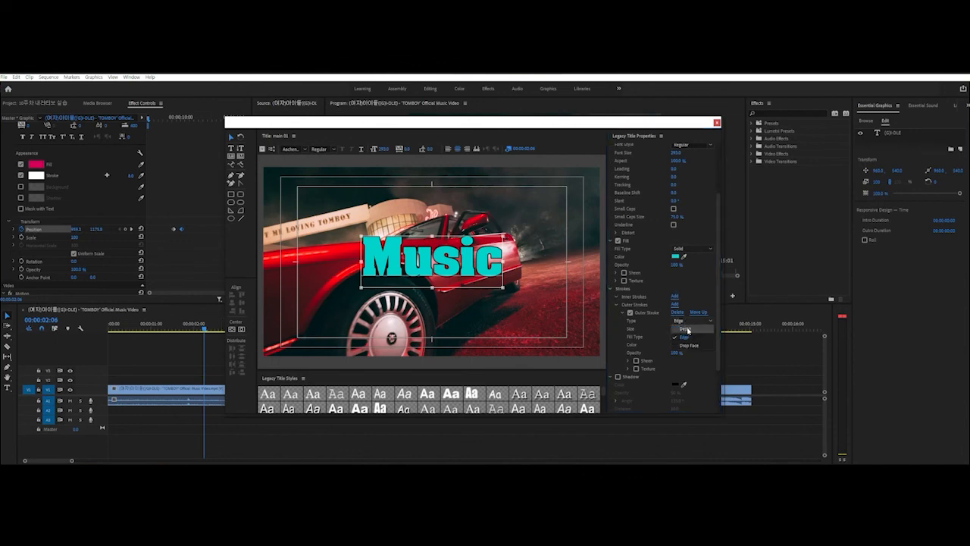
left_click(686, 338)
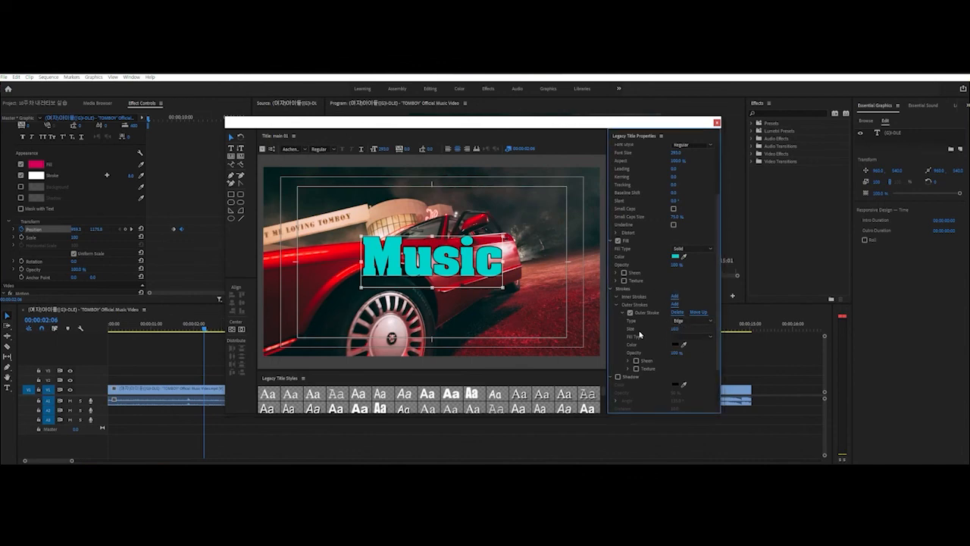
mouse_move(674, 331)
left_mouse_down()
mouse_move(704, 331)
mouse_move(685, 331)
left_mouse_up()
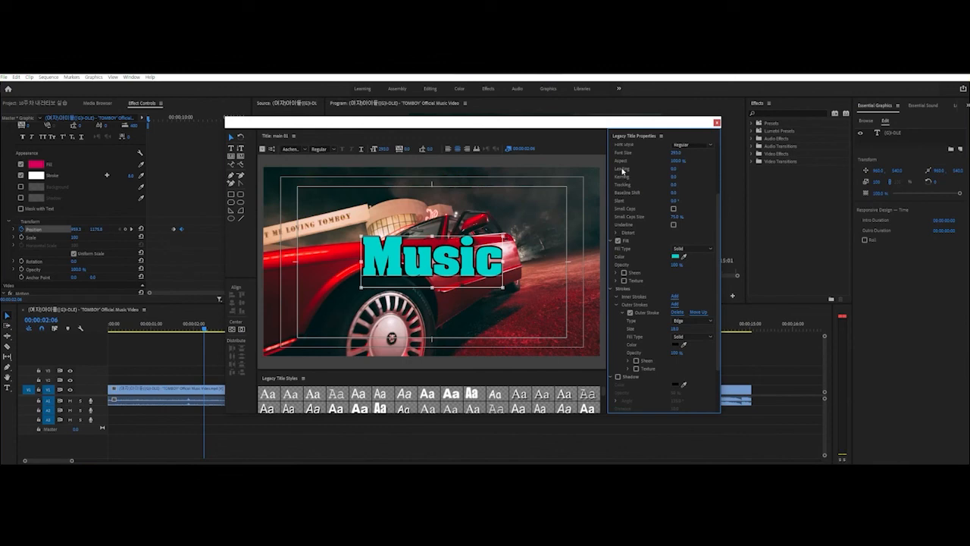
- Set the Music text's tracking to 7 and replace its lowercase letters with capitals so the title reads MUSIC
mouse_move(673, 176)
left_mouse_down()
mouse_move(689, 176)
mouse_move(654, 182)
left_mouse_up()
left_click_drag(674, 185, 648, 239)
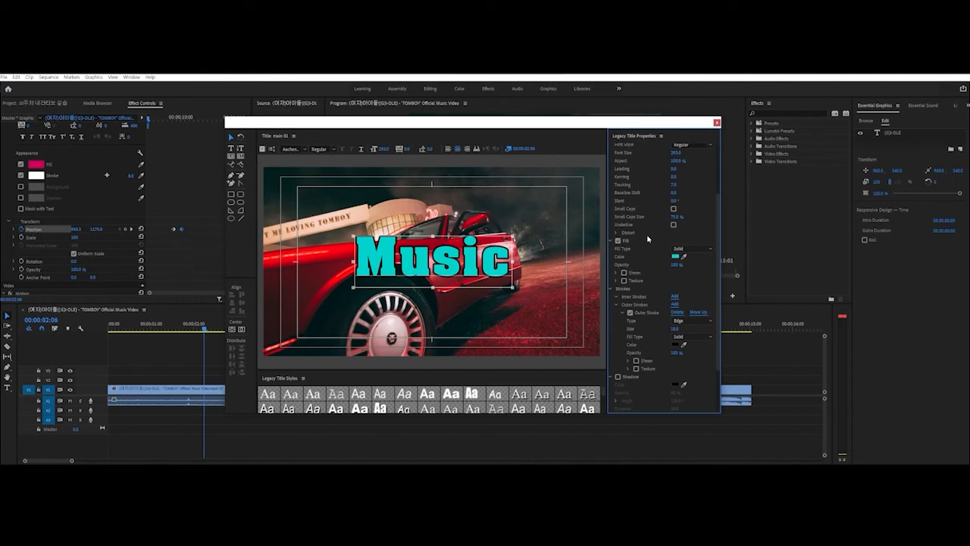
left_click(231, 147)
left_click_drag(400, 257, 537, 265)
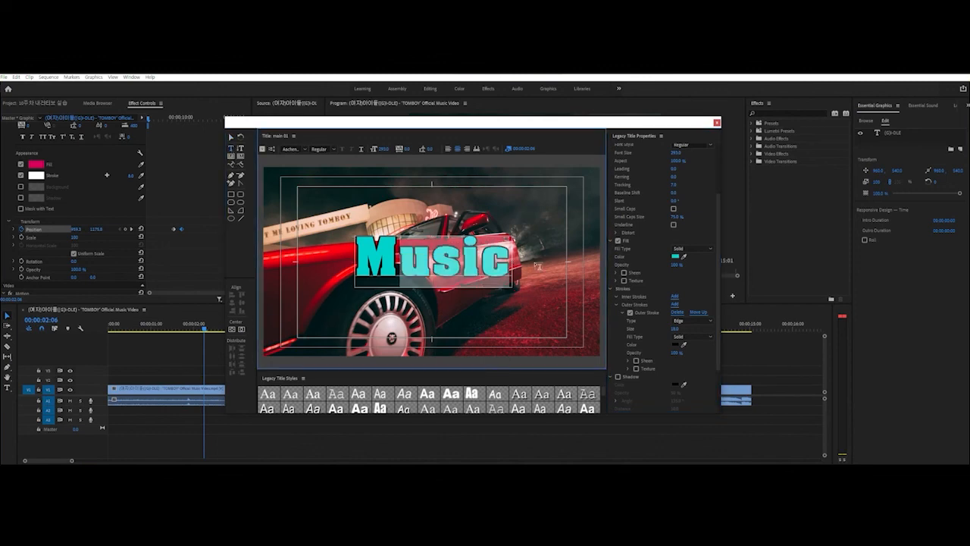
type("USIC")
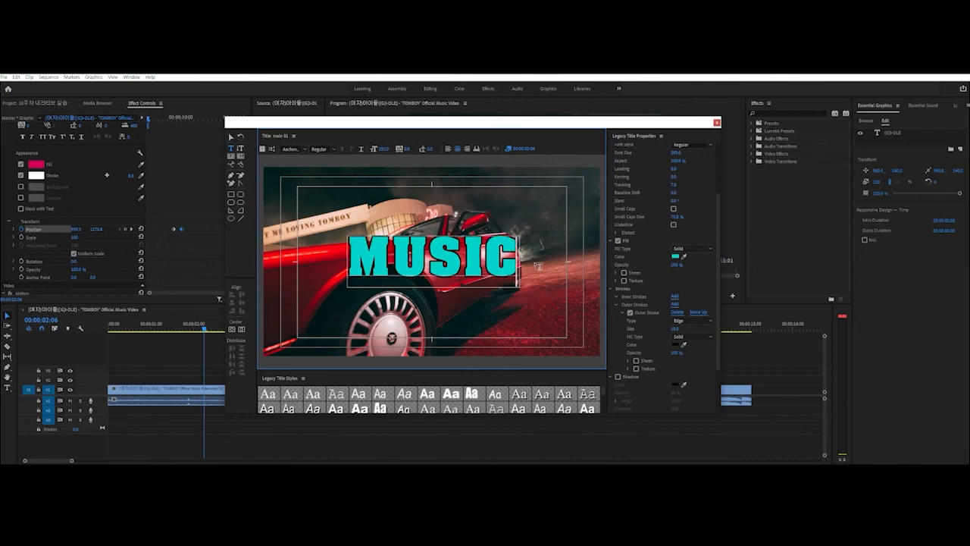
left_click(230, 136)
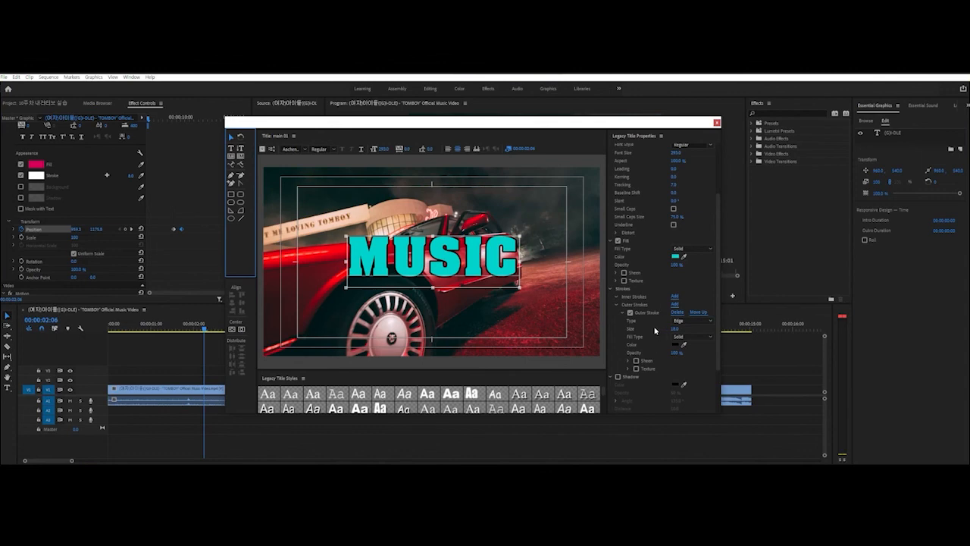
- Change the color of the MUSIC text's outer stroke to a bright, fully saturated orange
scroll(655, 331, "down", 1)
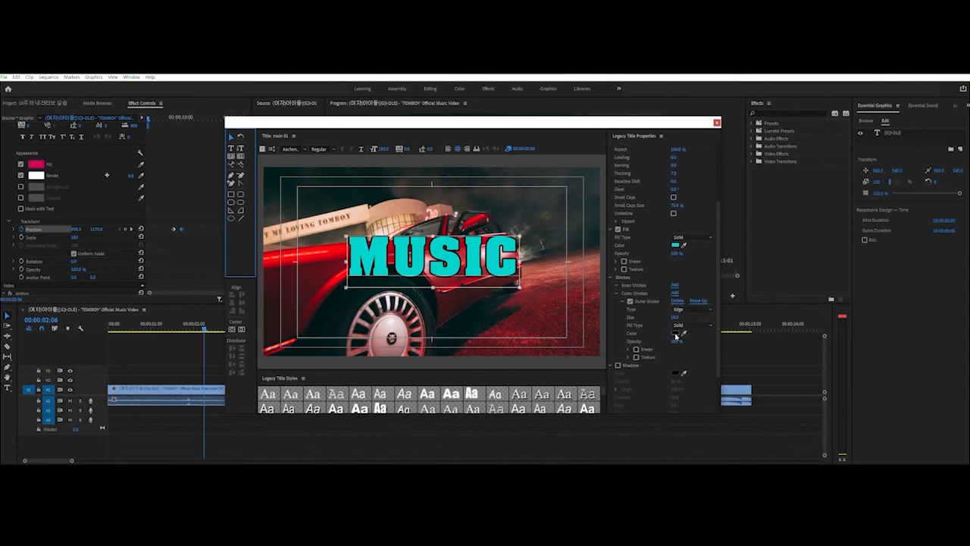
left_click(676, 335)
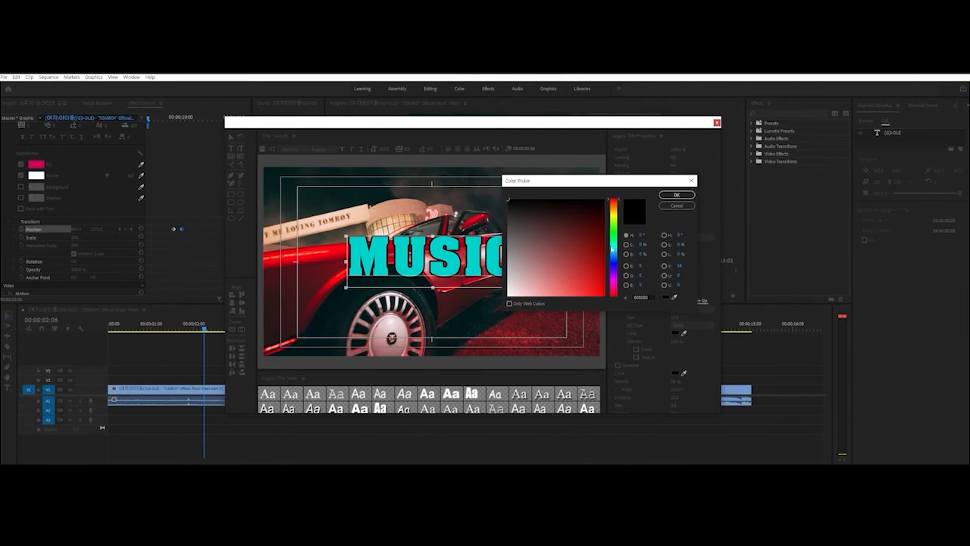
left_click_drag(613, 247, 615, 209)
left_click(603, 200)
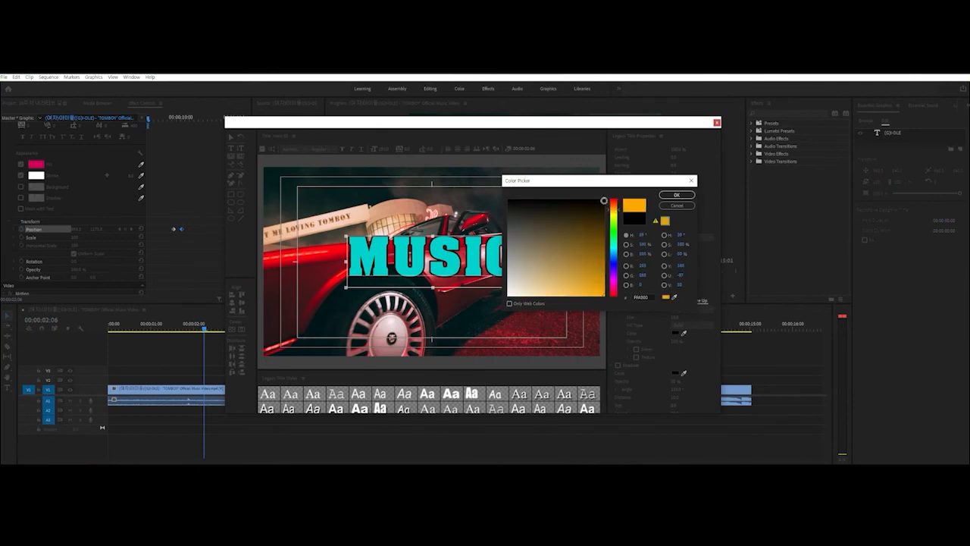
left_click(677, 195)
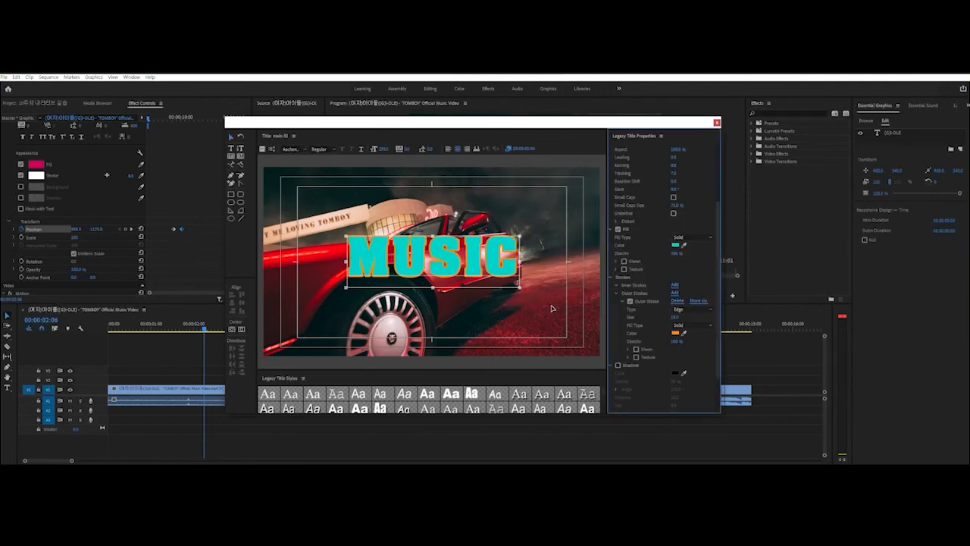